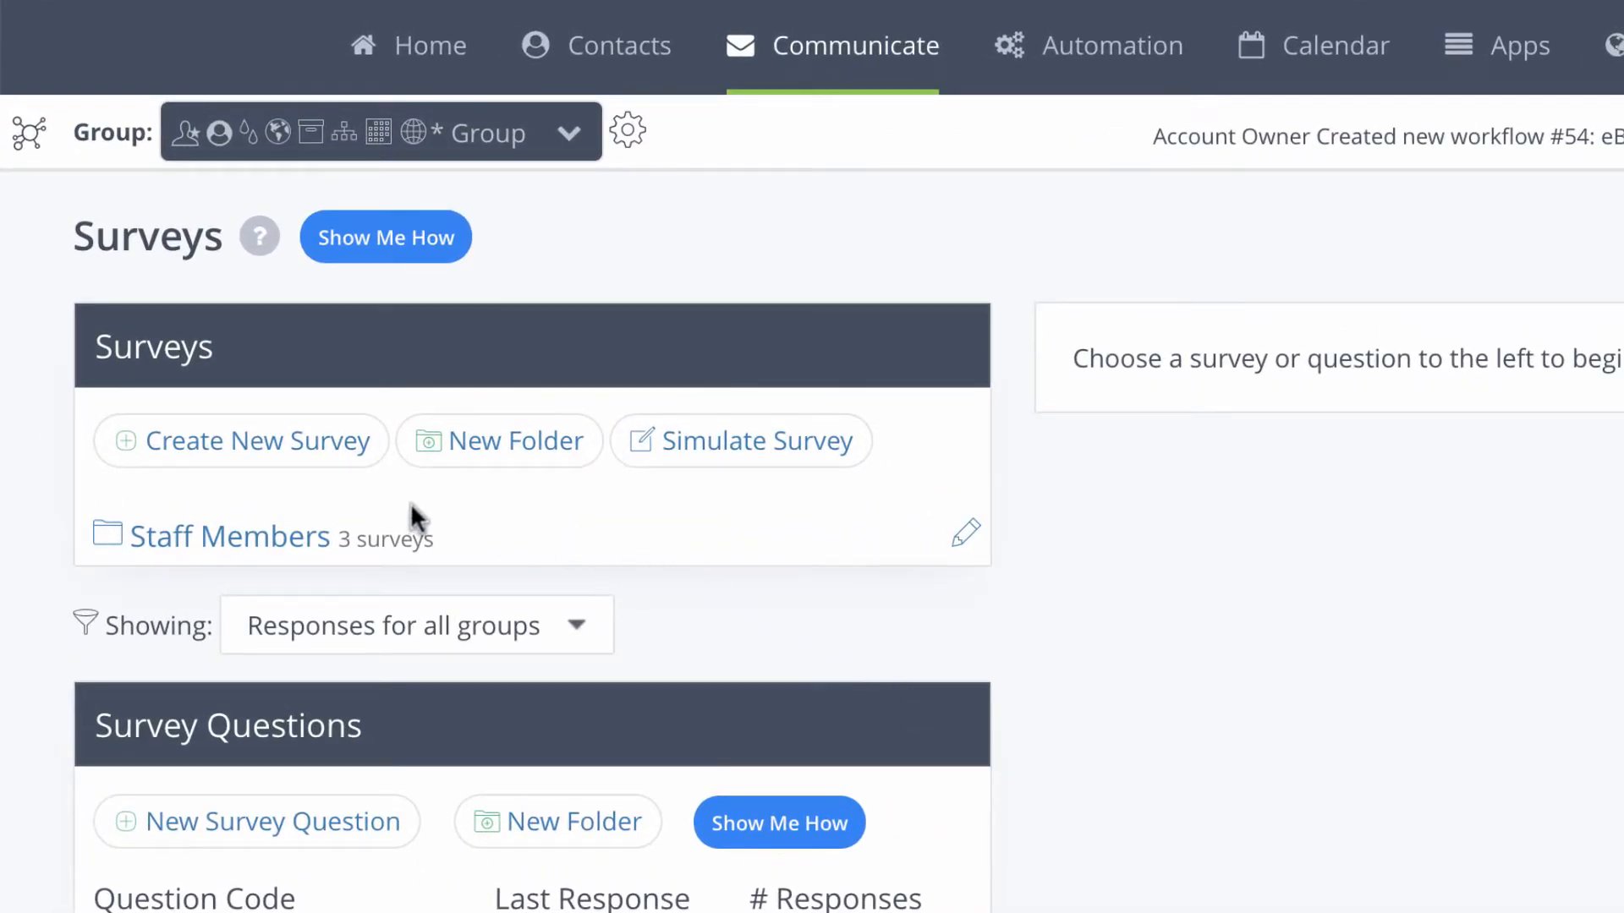
Create a new survey named Webinar Feedback.
left_click(272, 448)
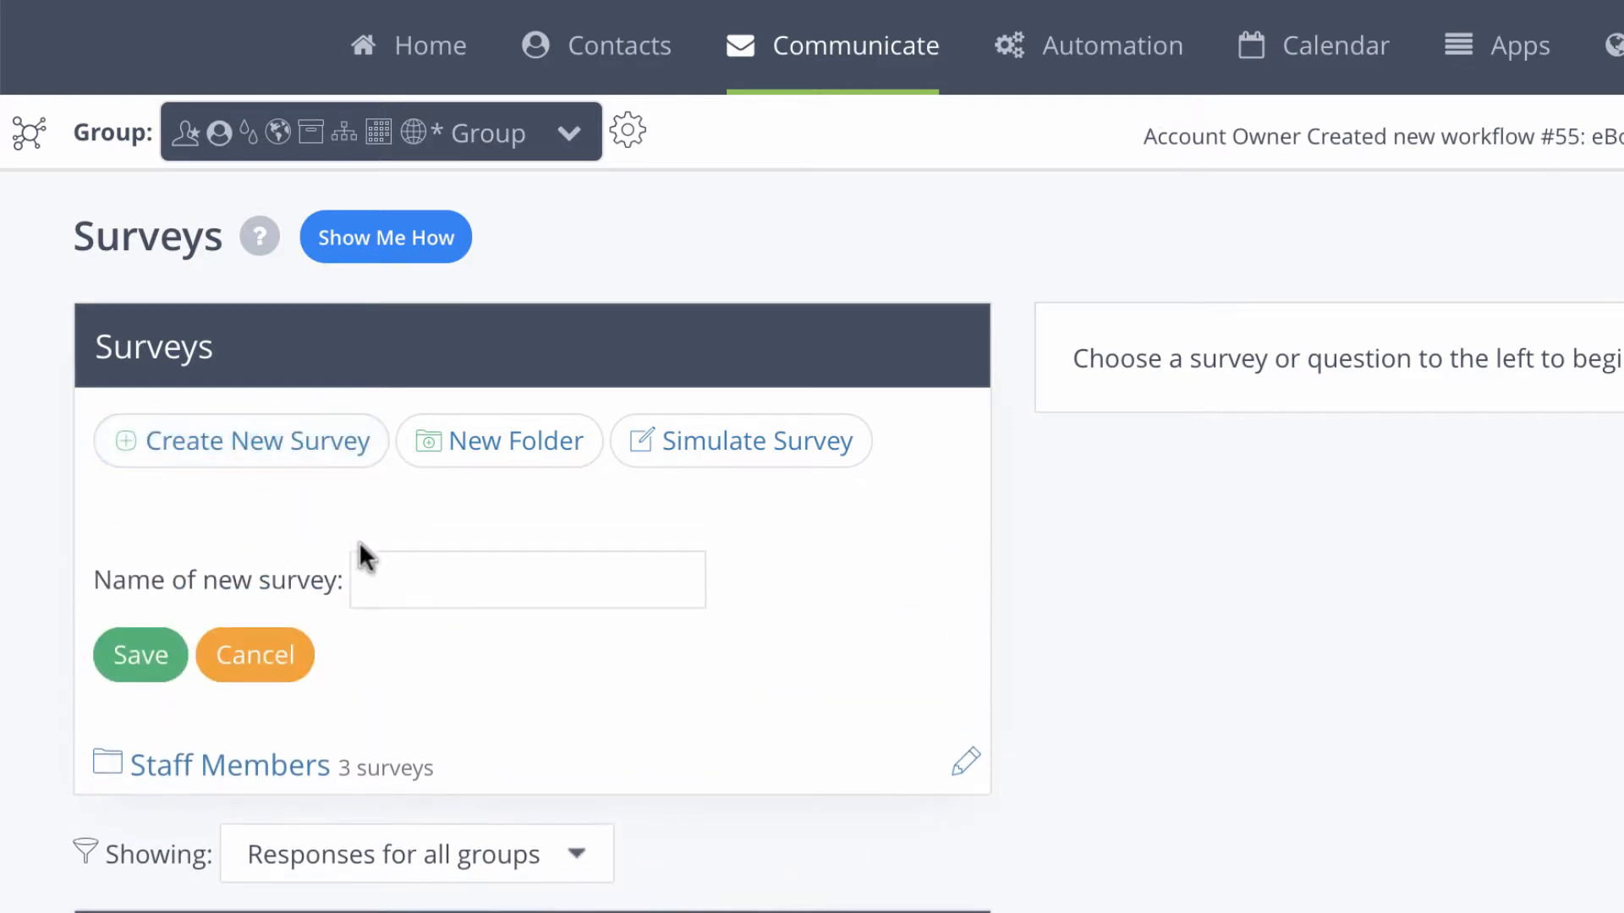
left_click(379, 567)
type("Webinar Feedback")
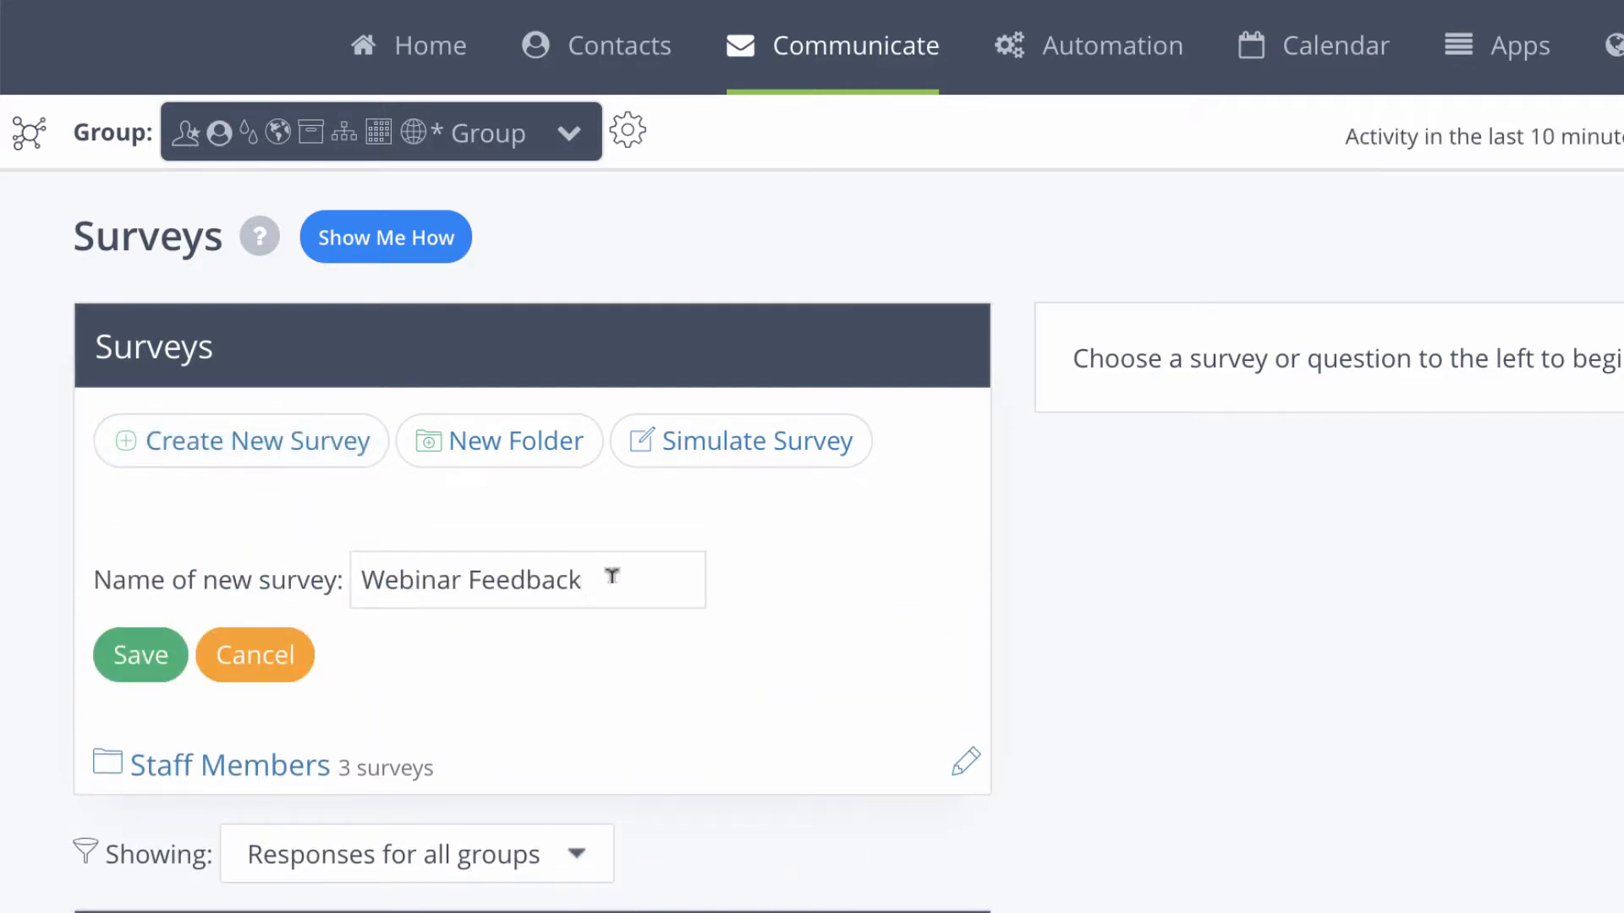
left_click(140, 662)
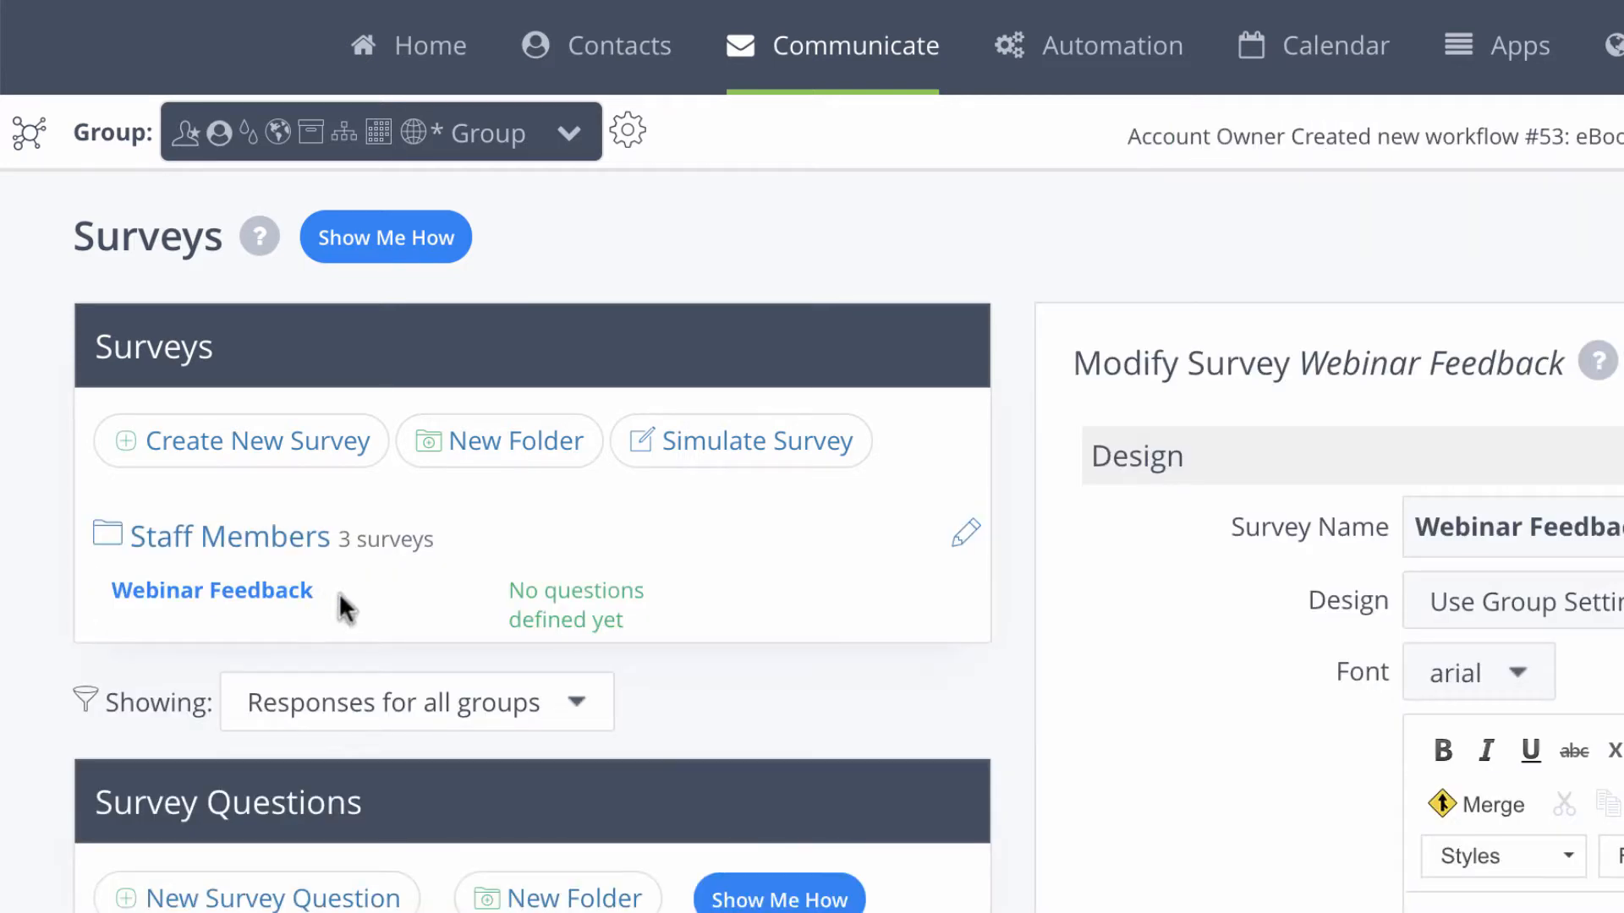
Create a survey folder named Event Management and move the Webinar Feedback survey into it.
left_click(532, 438)
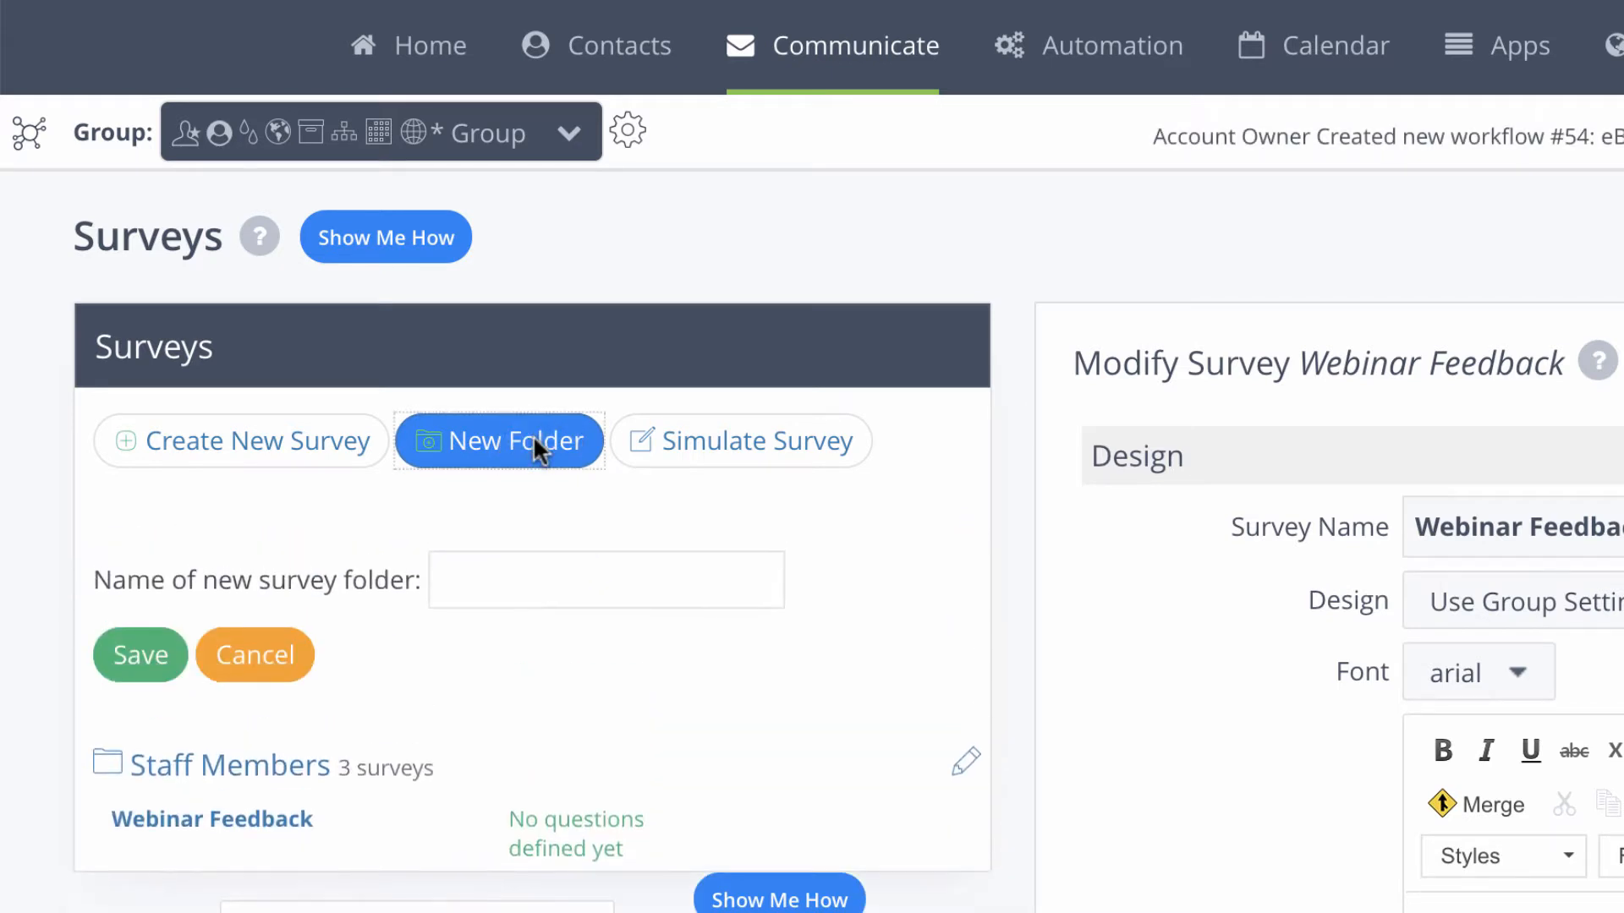
left_click(545, 571)
type("Event Management")
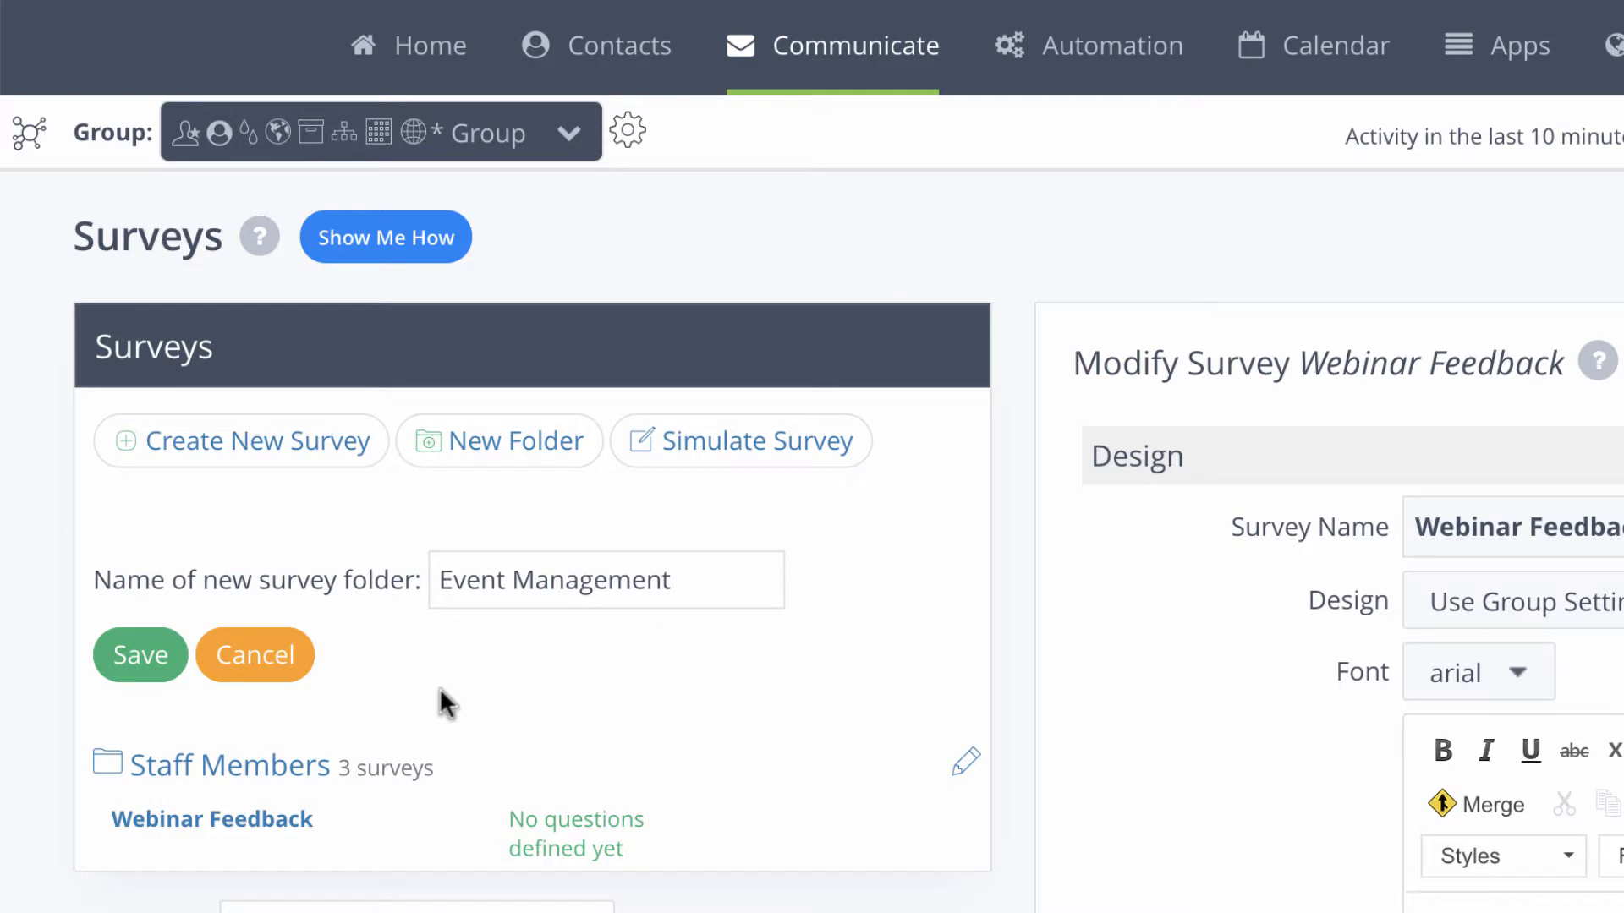
left_click(150, 669)
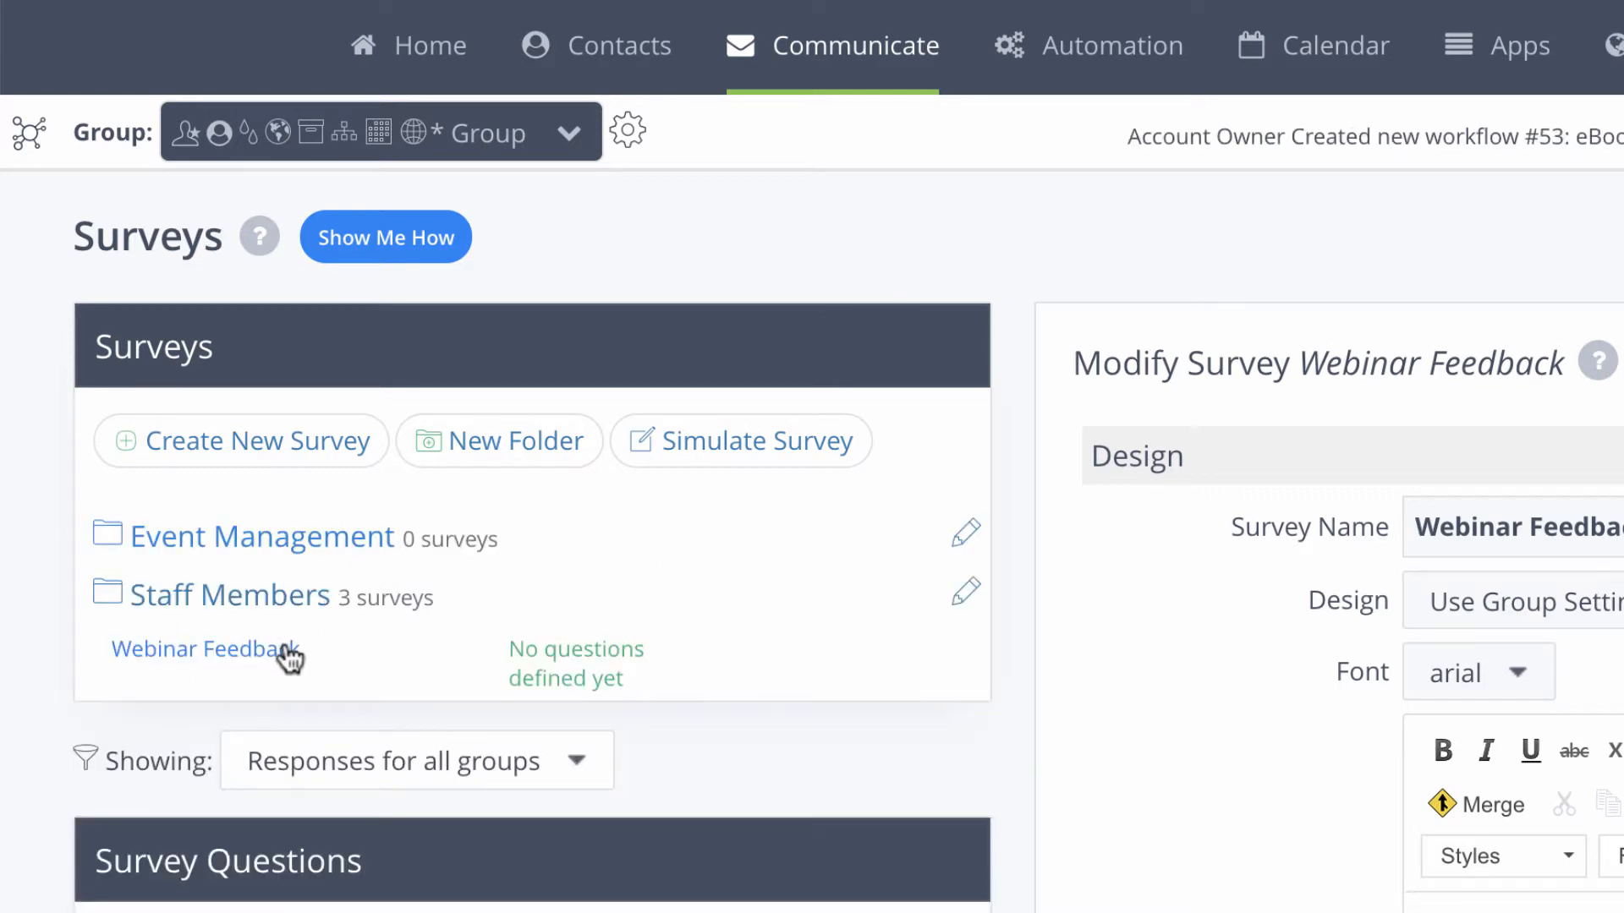
left_click_drag(291, 657, 281, 564)
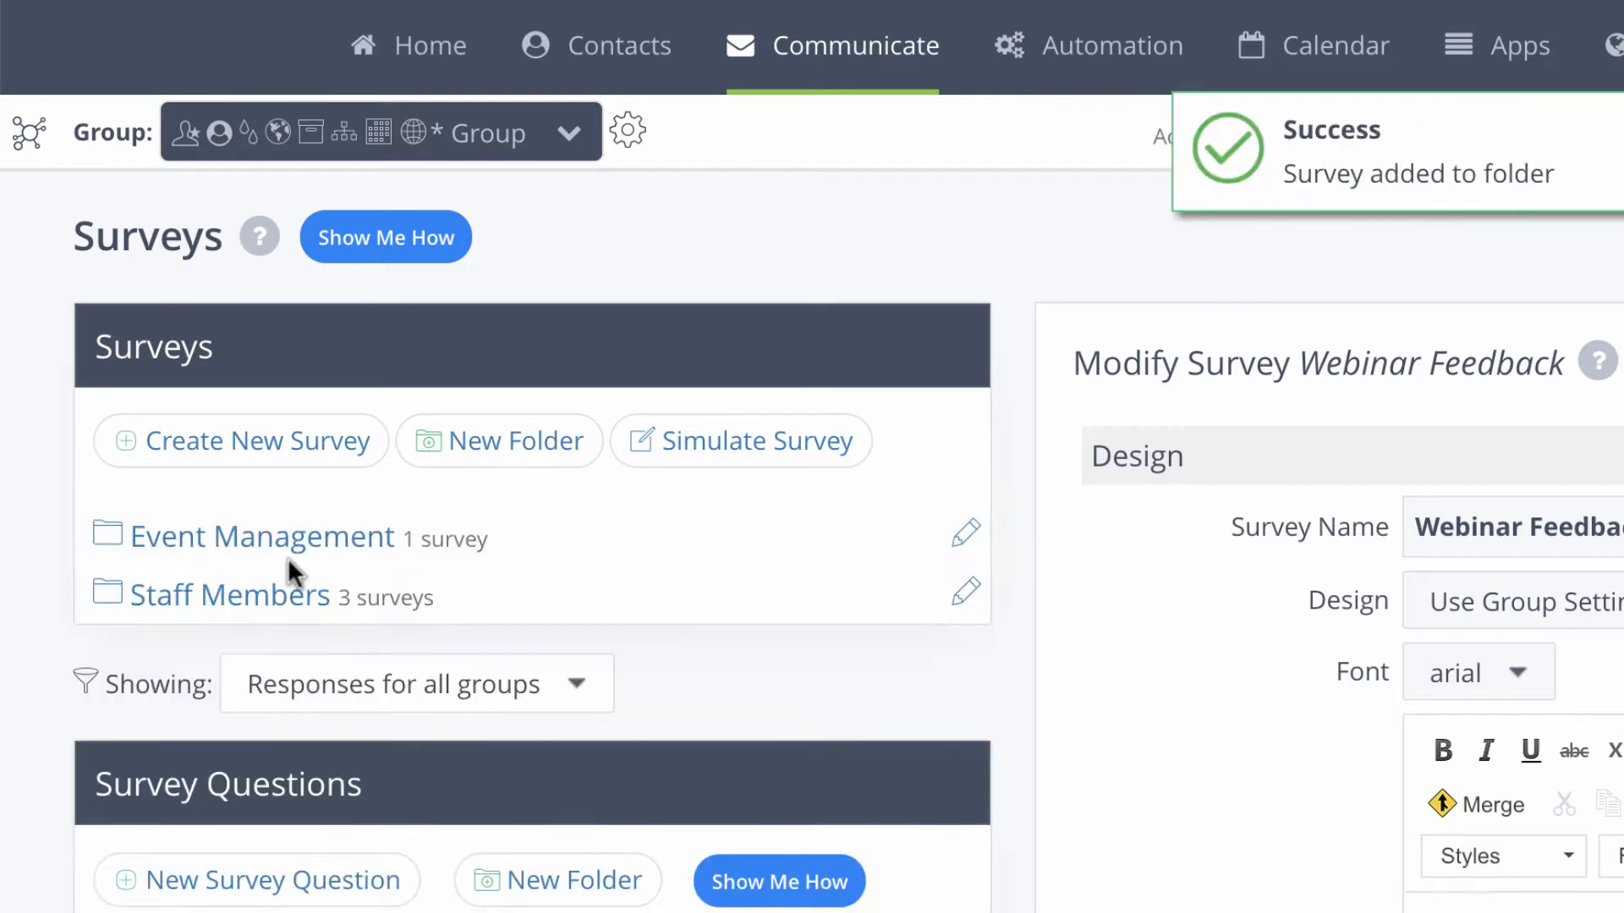
left_click(336, 548)
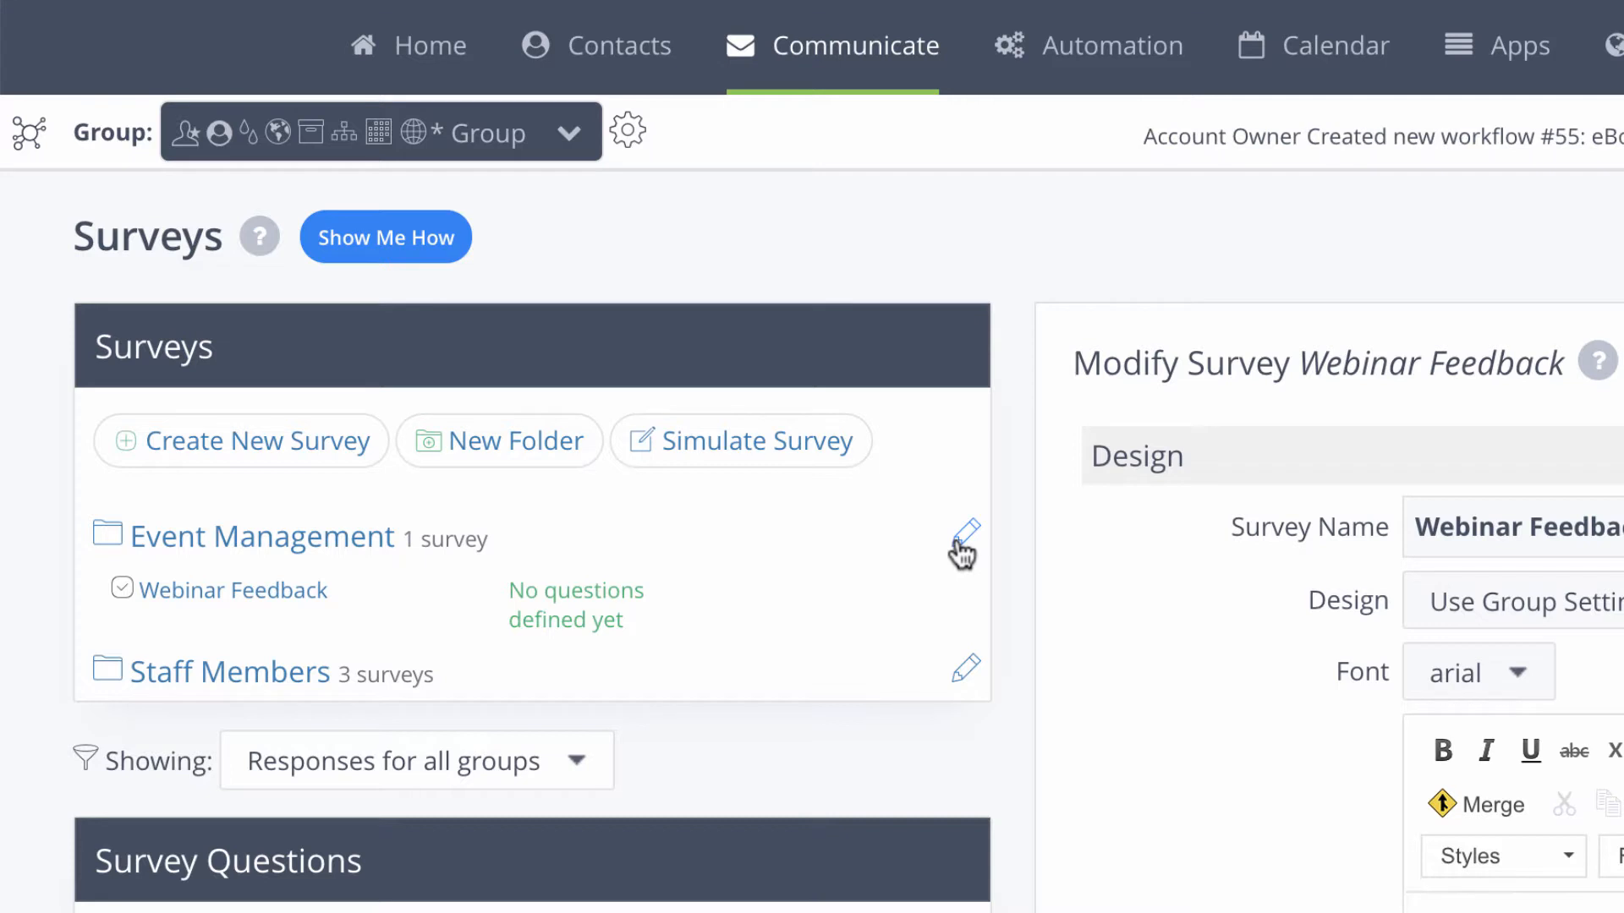
Start a new survey question with code "Webinar Topics - Interests", keeping Score Answers at Yes and setting the results summary for respondents to Yes.
scroll(961, 554, "down", 4)
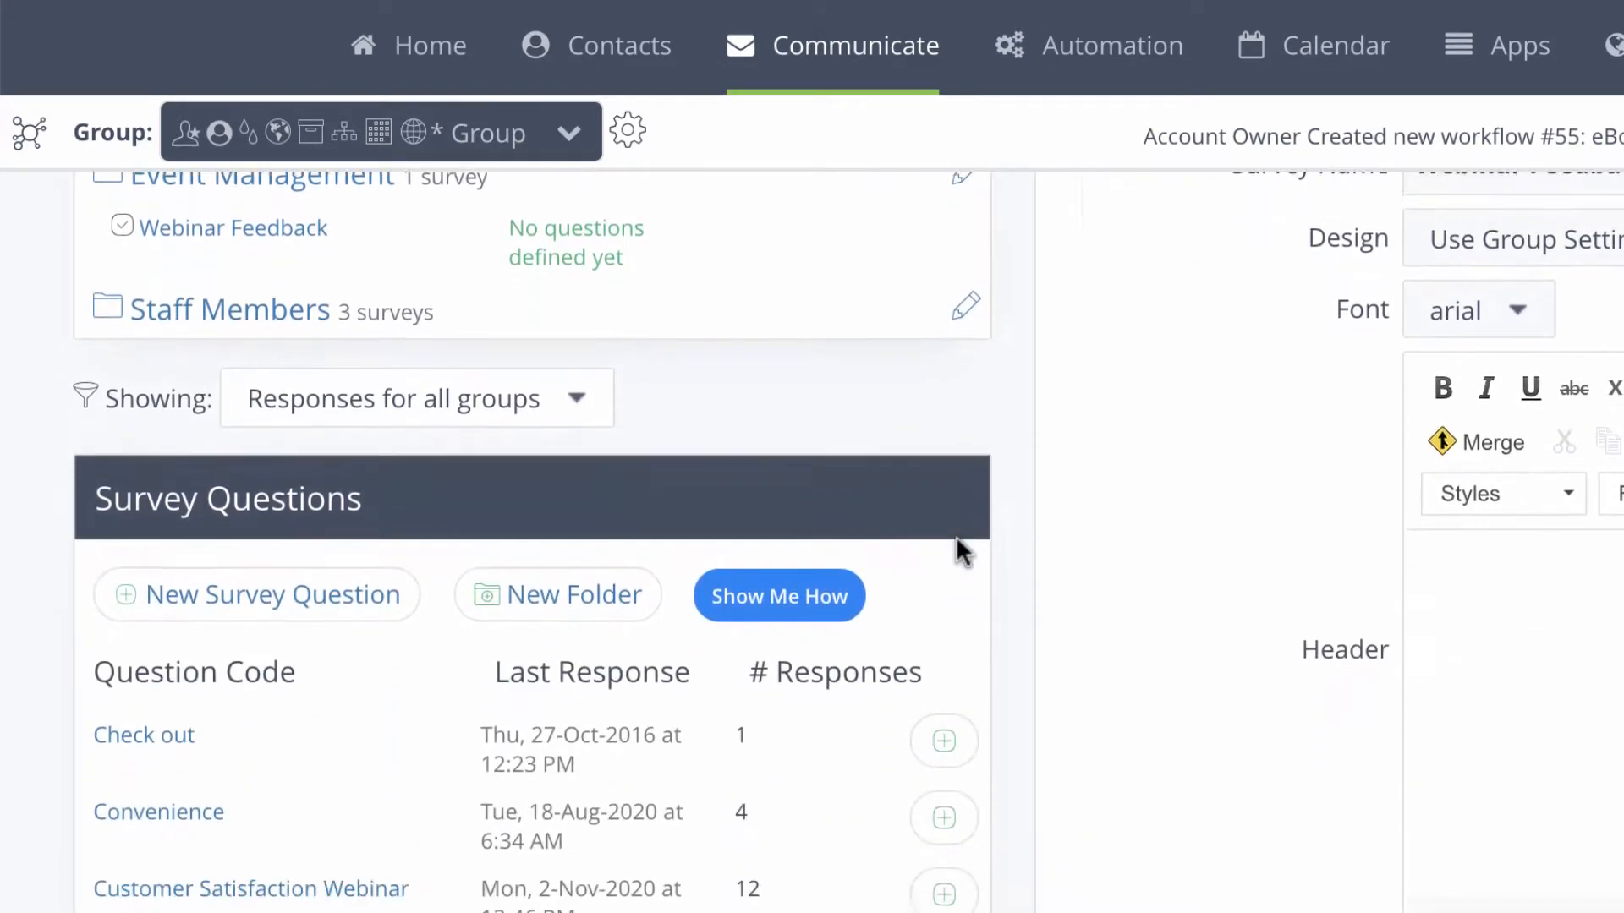
scroll(956, 537, "down", 3)
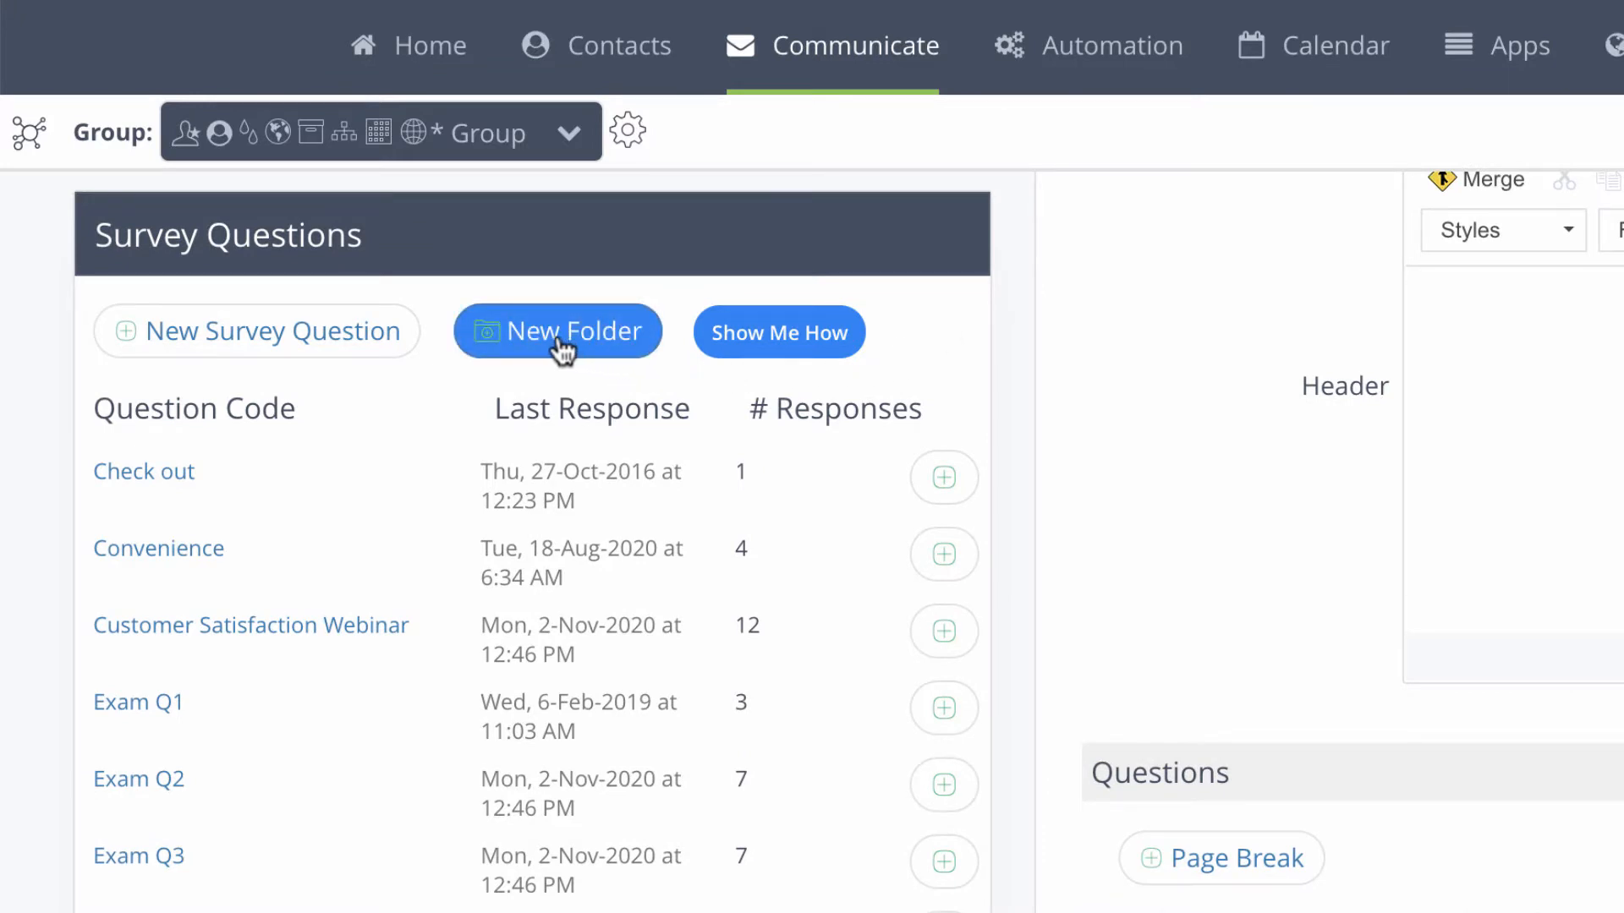
left_click(268, 338)
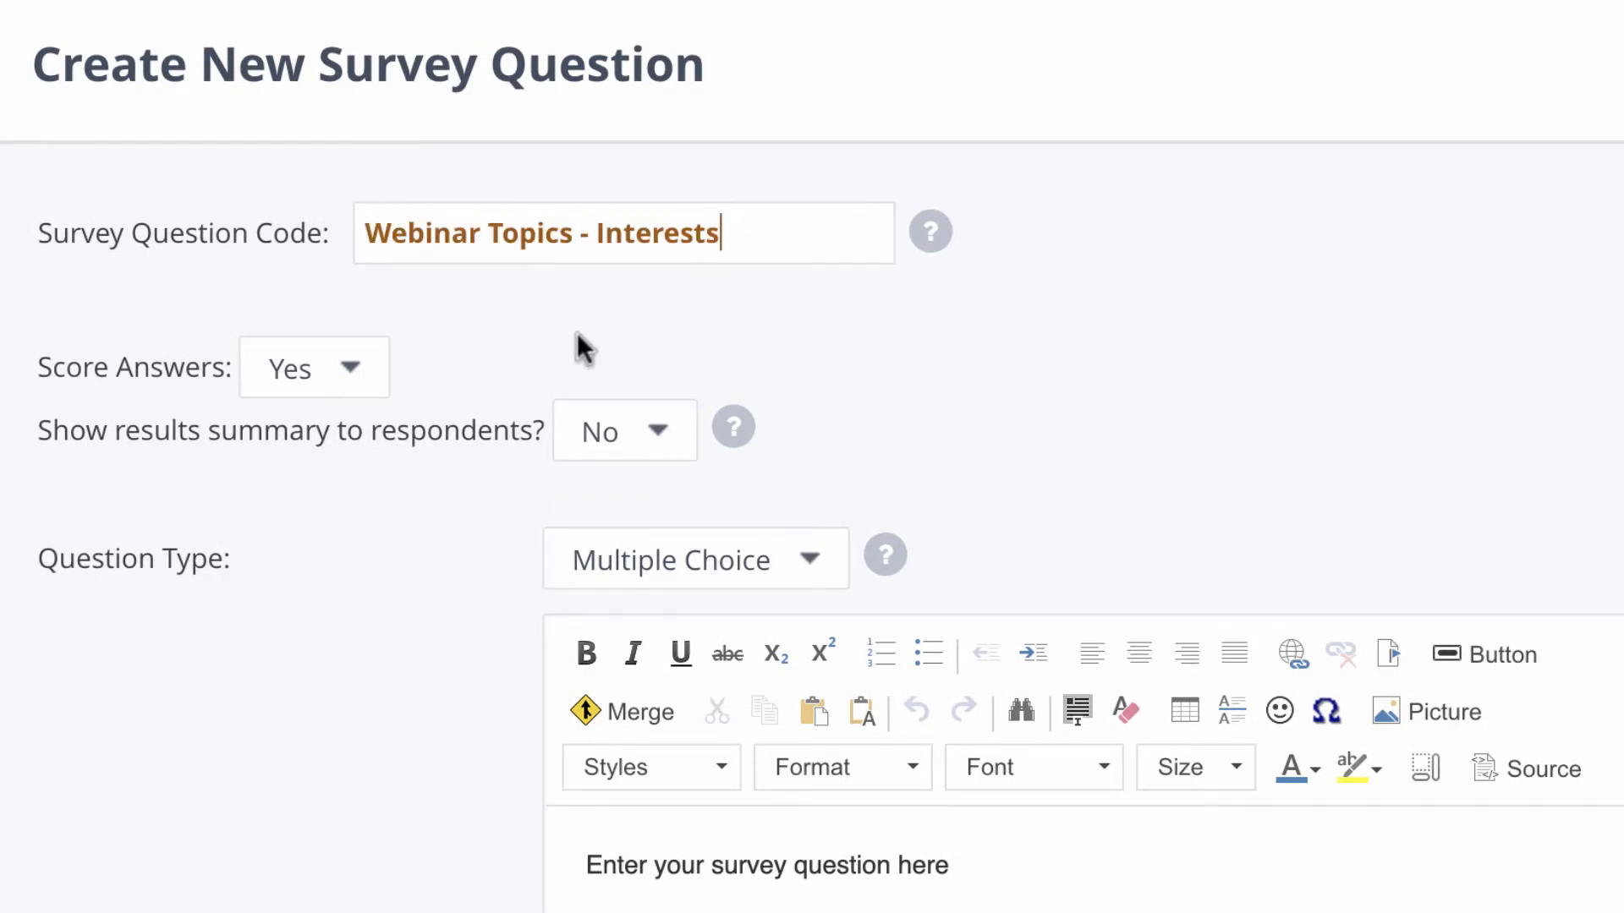
left_click(351, 372)
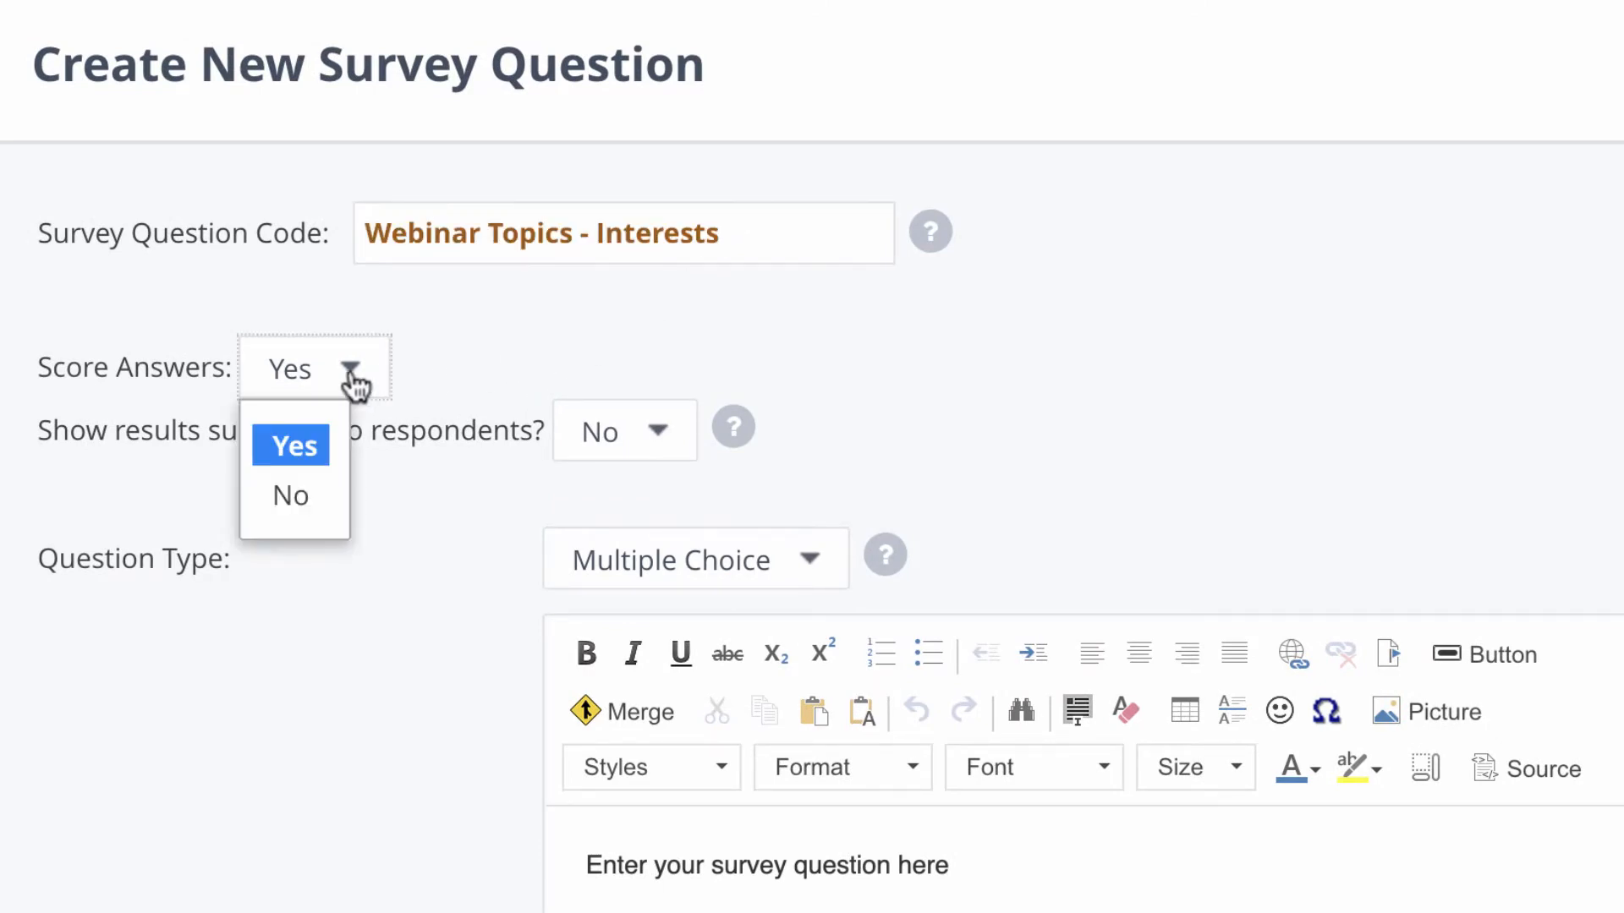
left_click(352, 386)
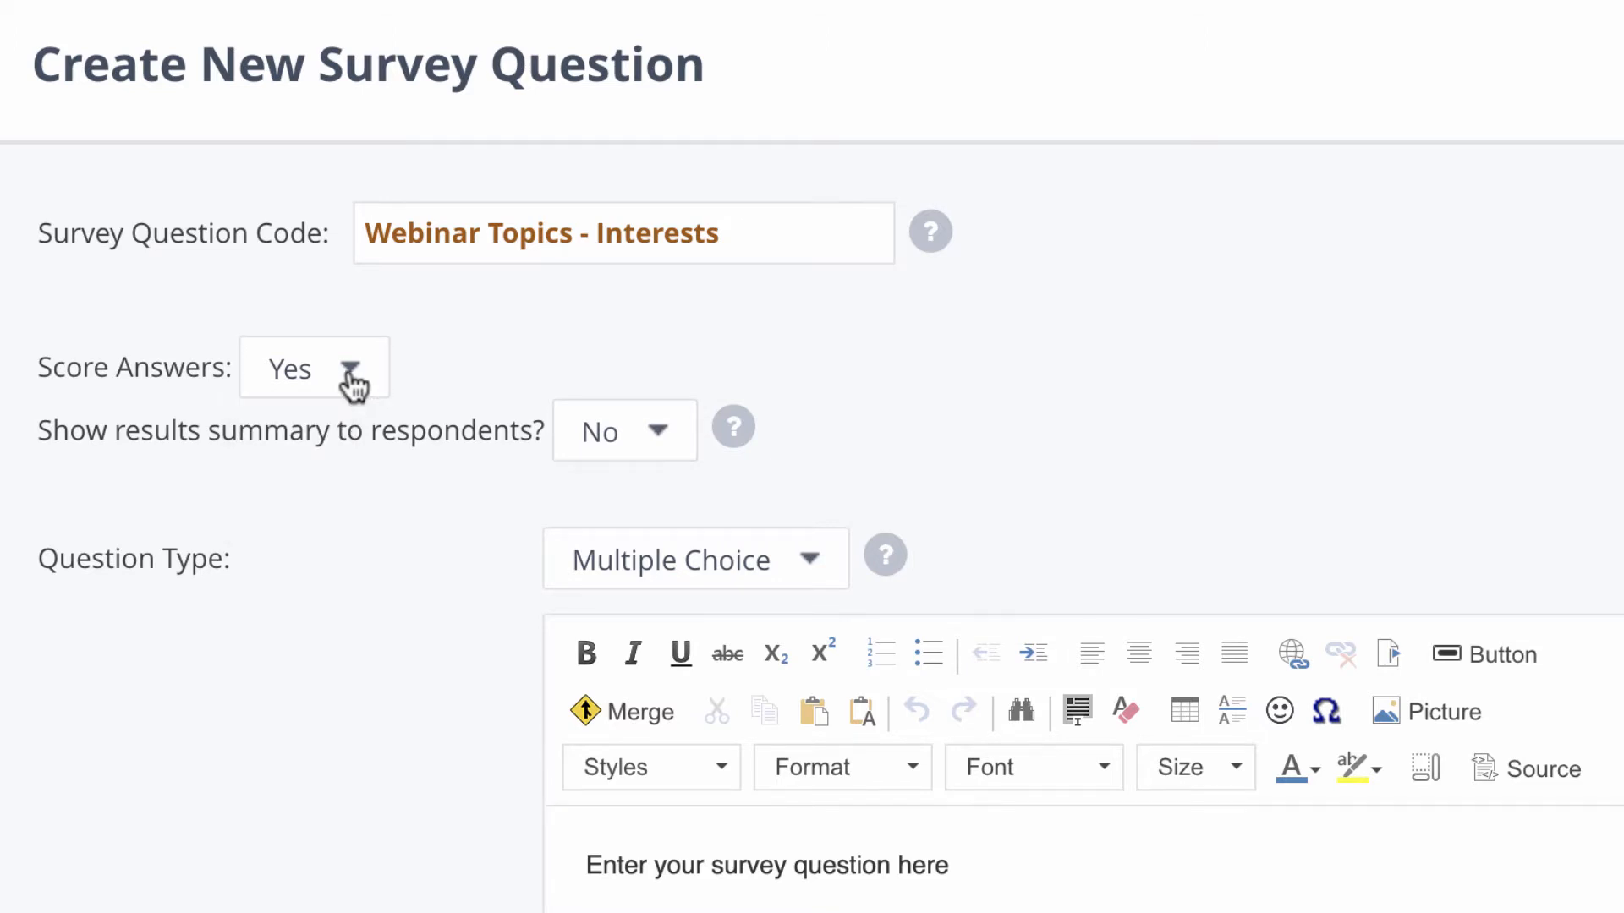
left_click(668, 436)
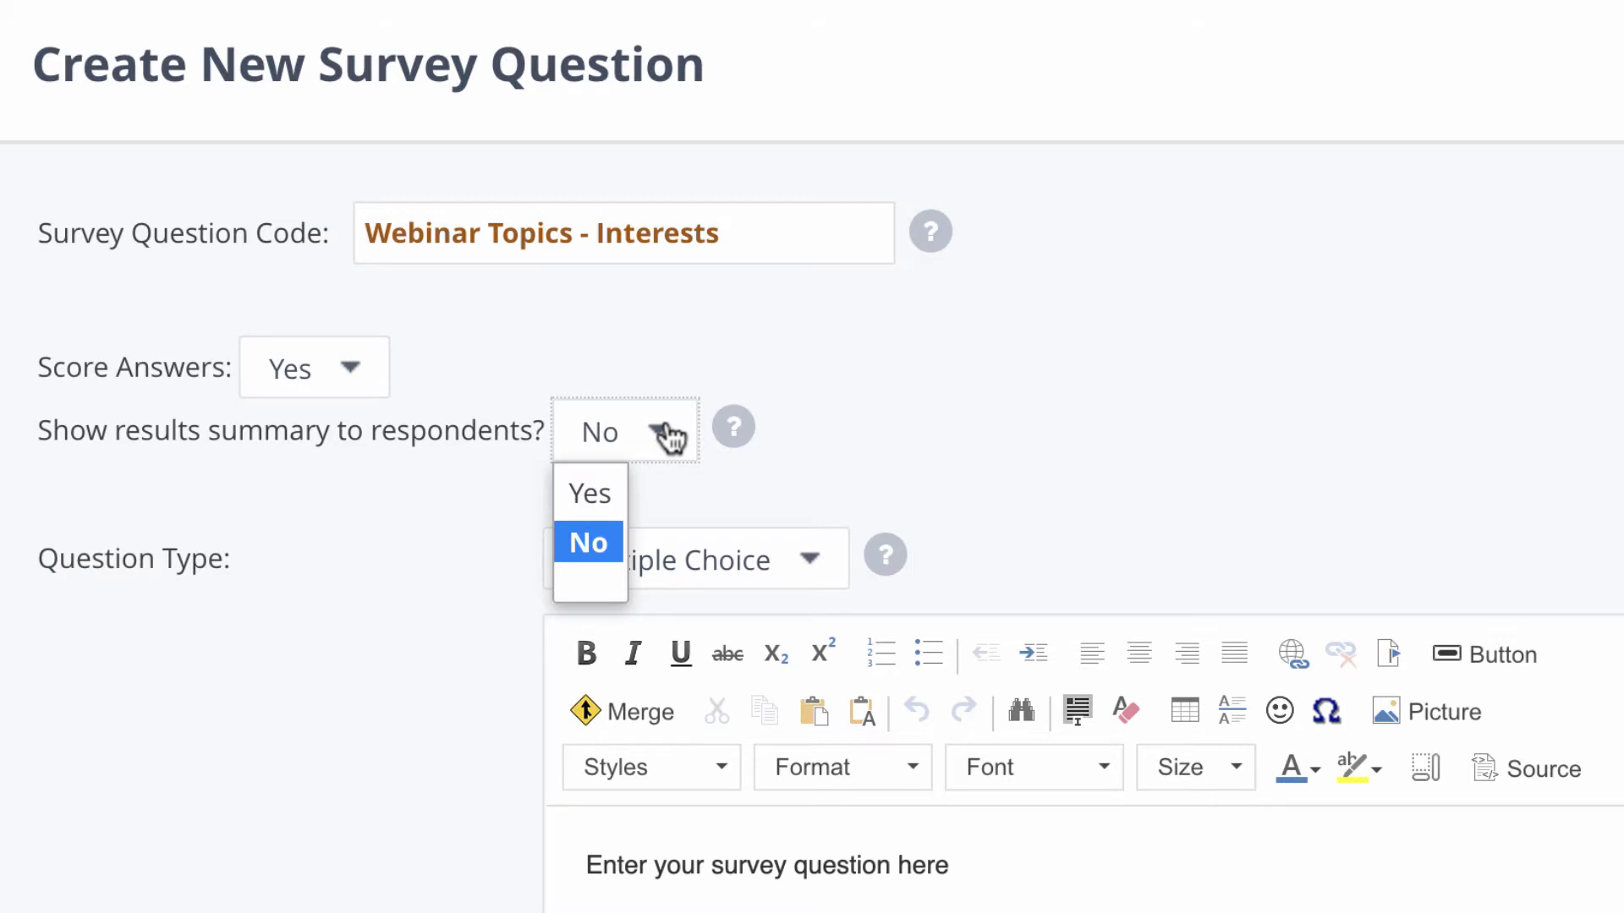
left_click(593, 495)
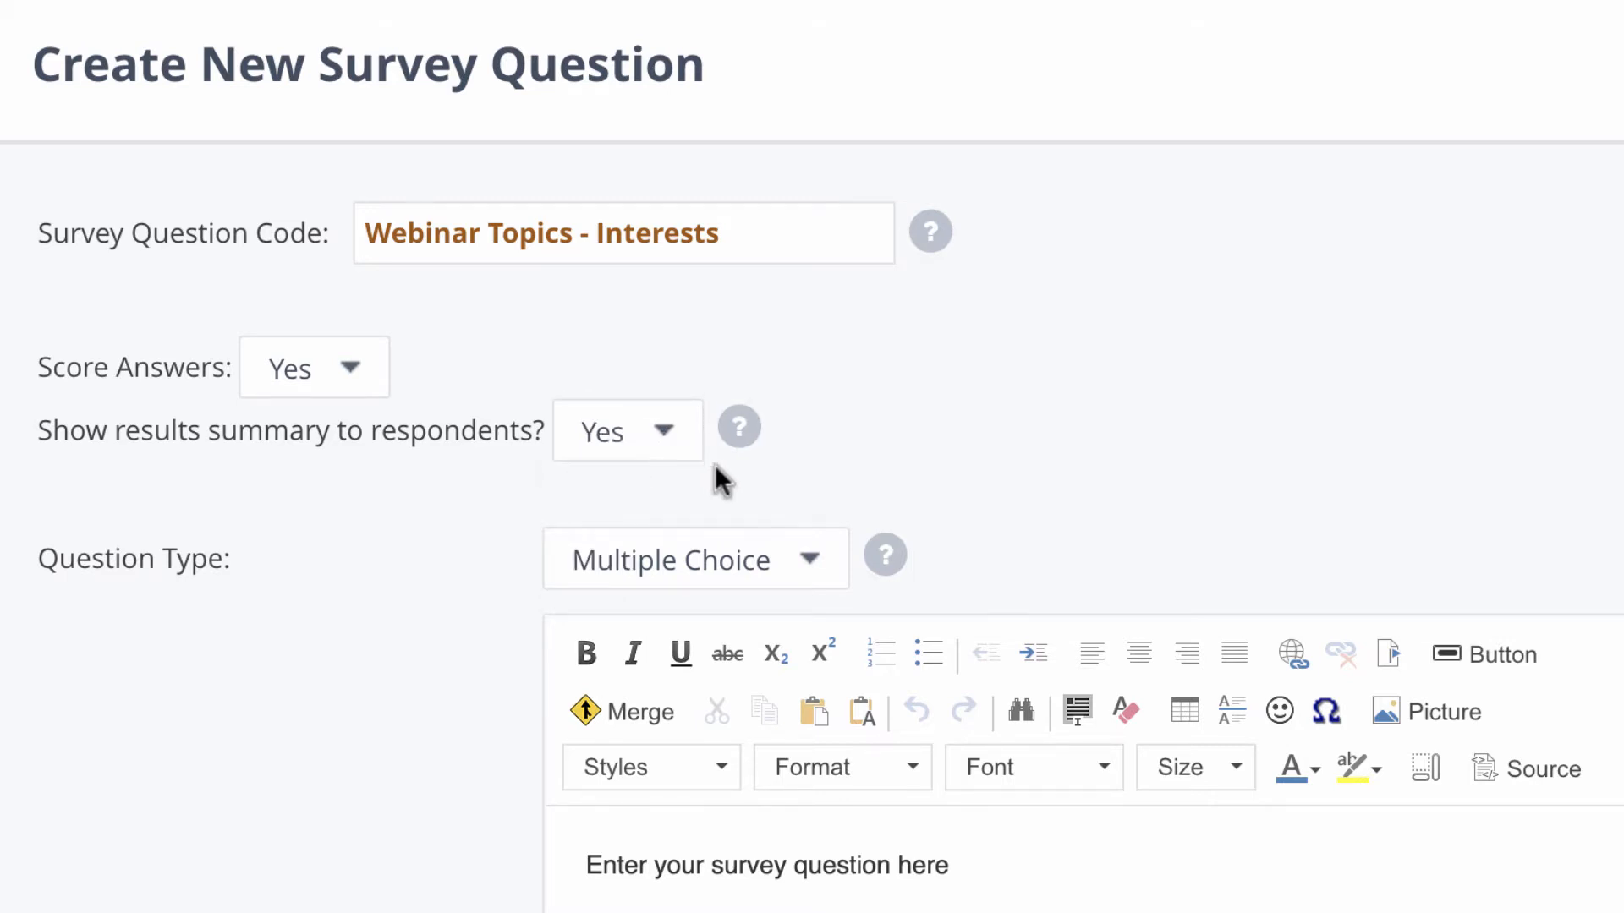
Make it a Checkbox question reading "Are there any topics from the Business Management Webinar that you'd like to receive more information on?".
left_click(814, 558)
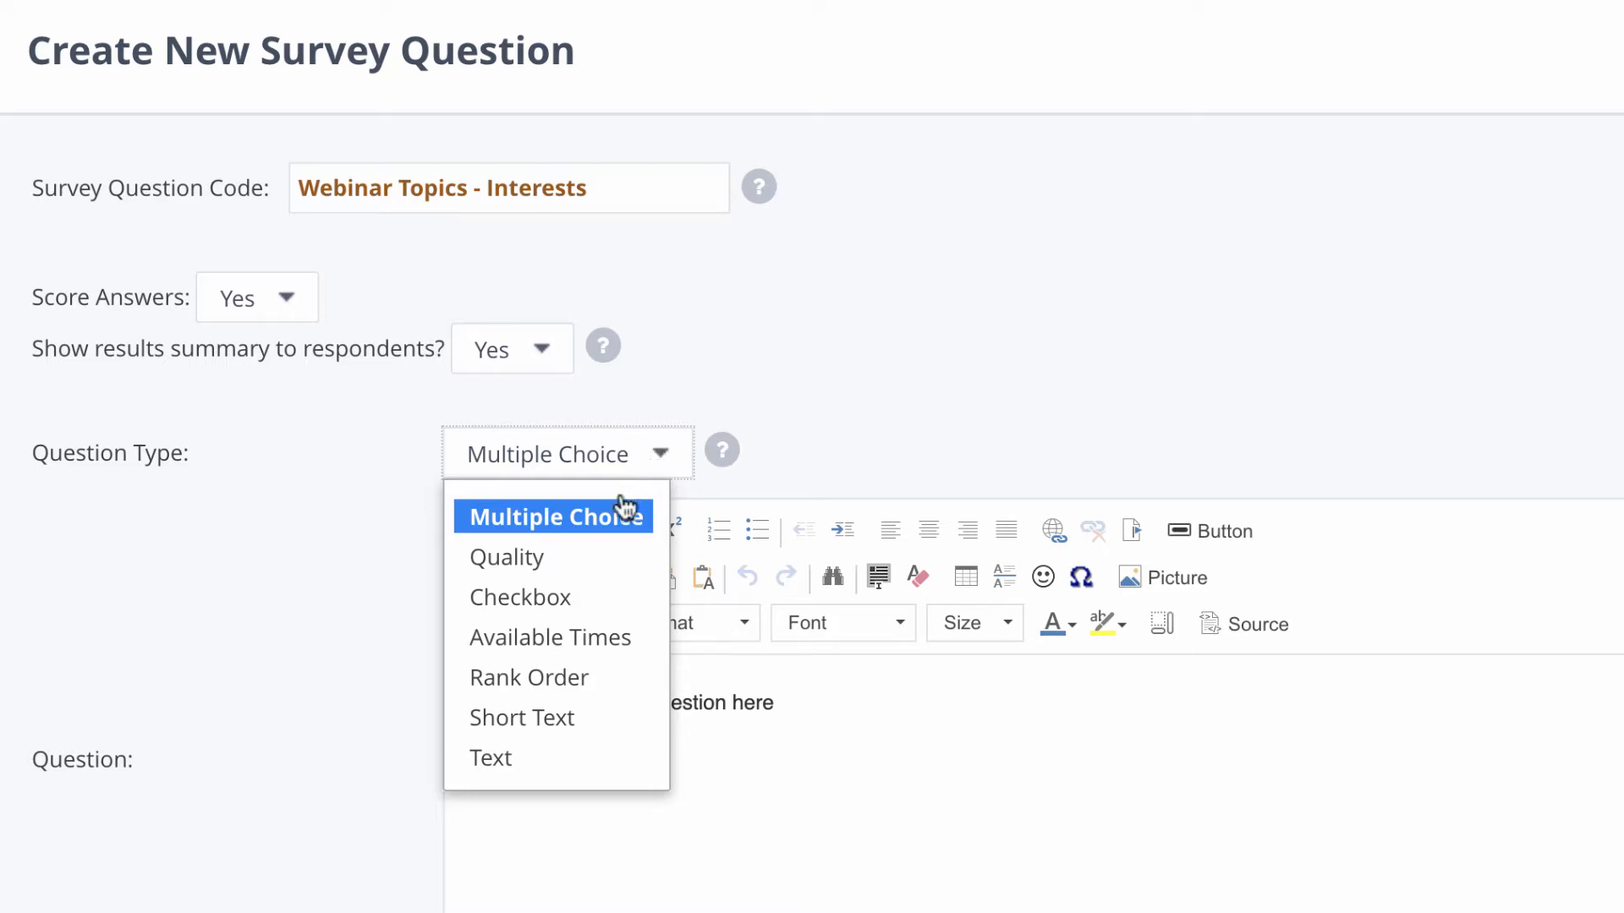
left_click(612, 606)
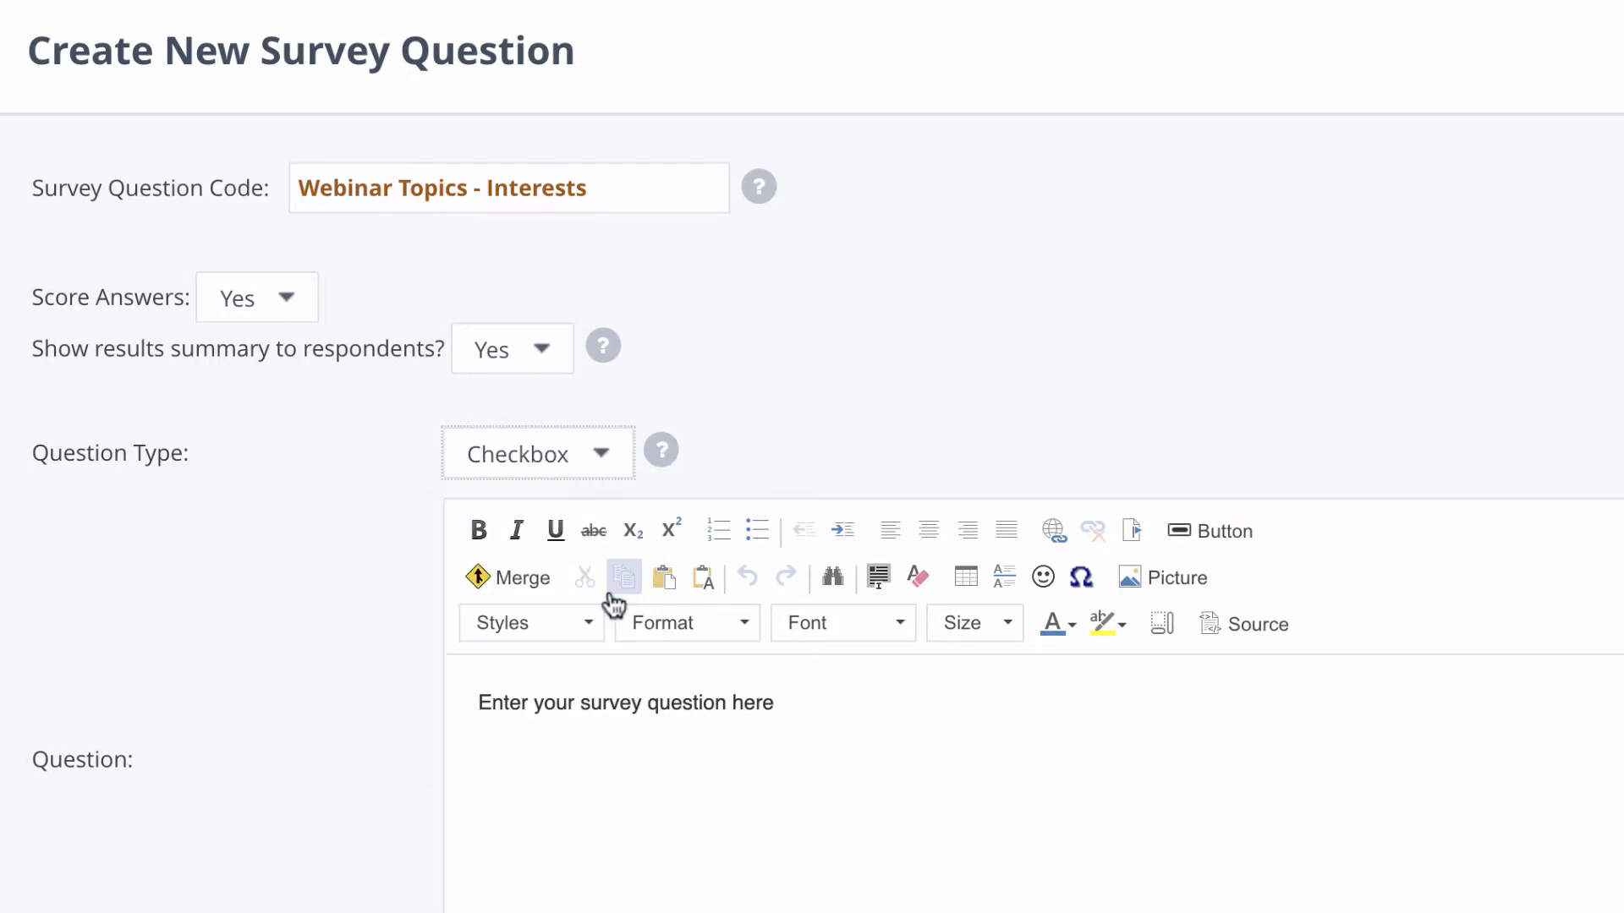
left_click(616, 481)
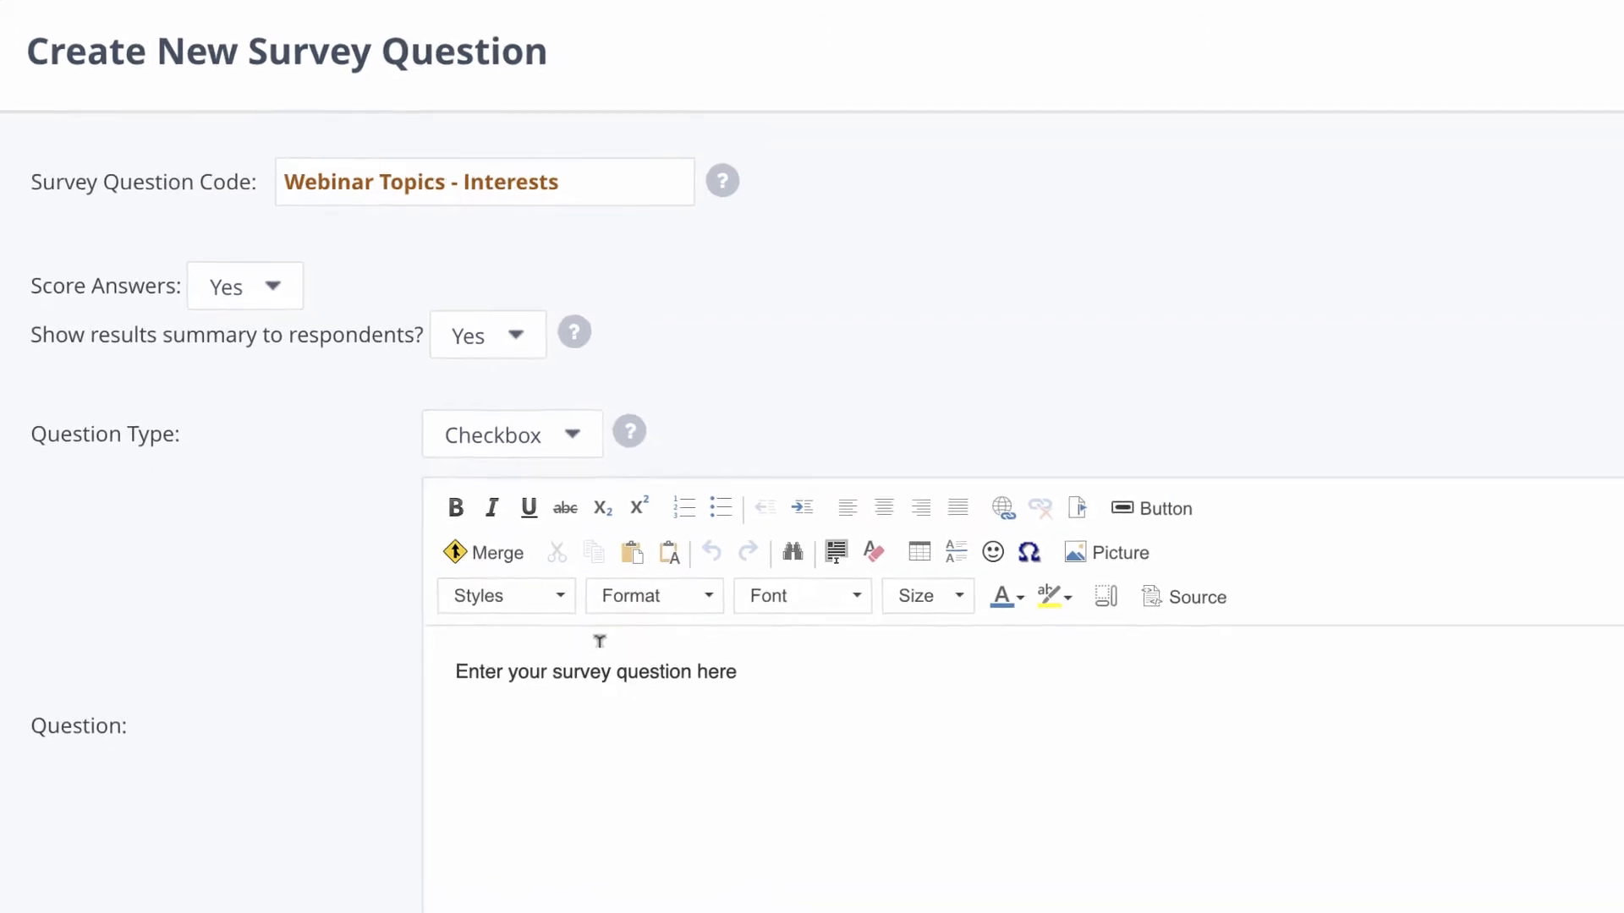
left_click(571, 628)
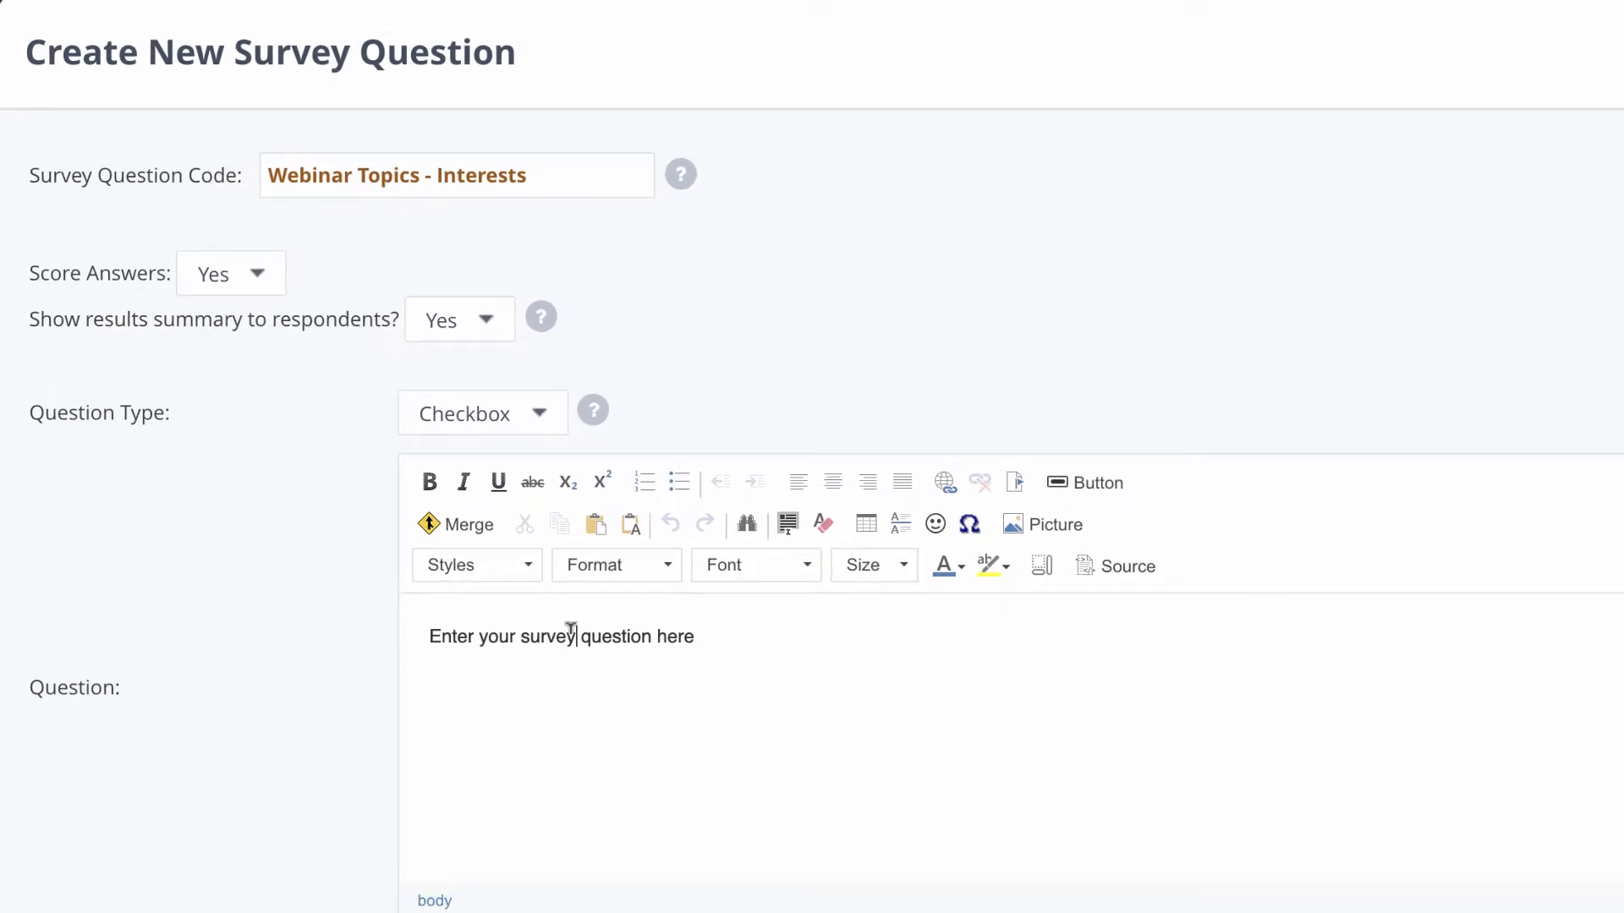
type("Are there any topics from the Business Management Webinar that you'd like to receive more information on?")
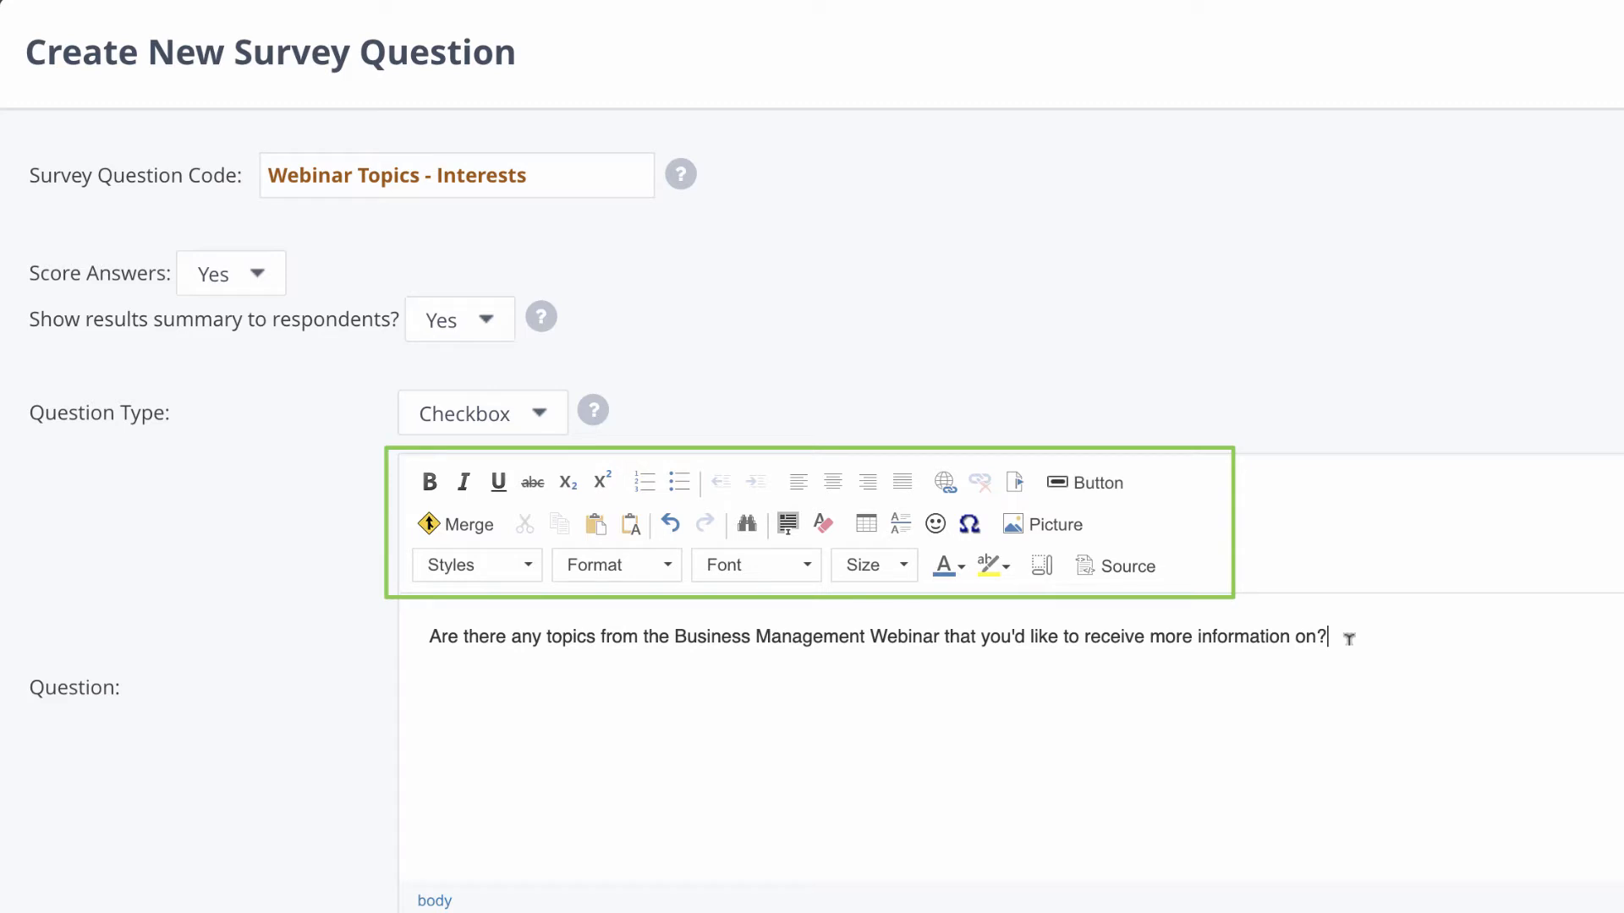
Enter the answers Marketing Strategies as A, Sales Strategies as B and Company Culture as C.
scroll(1349, 638, "down", 5)
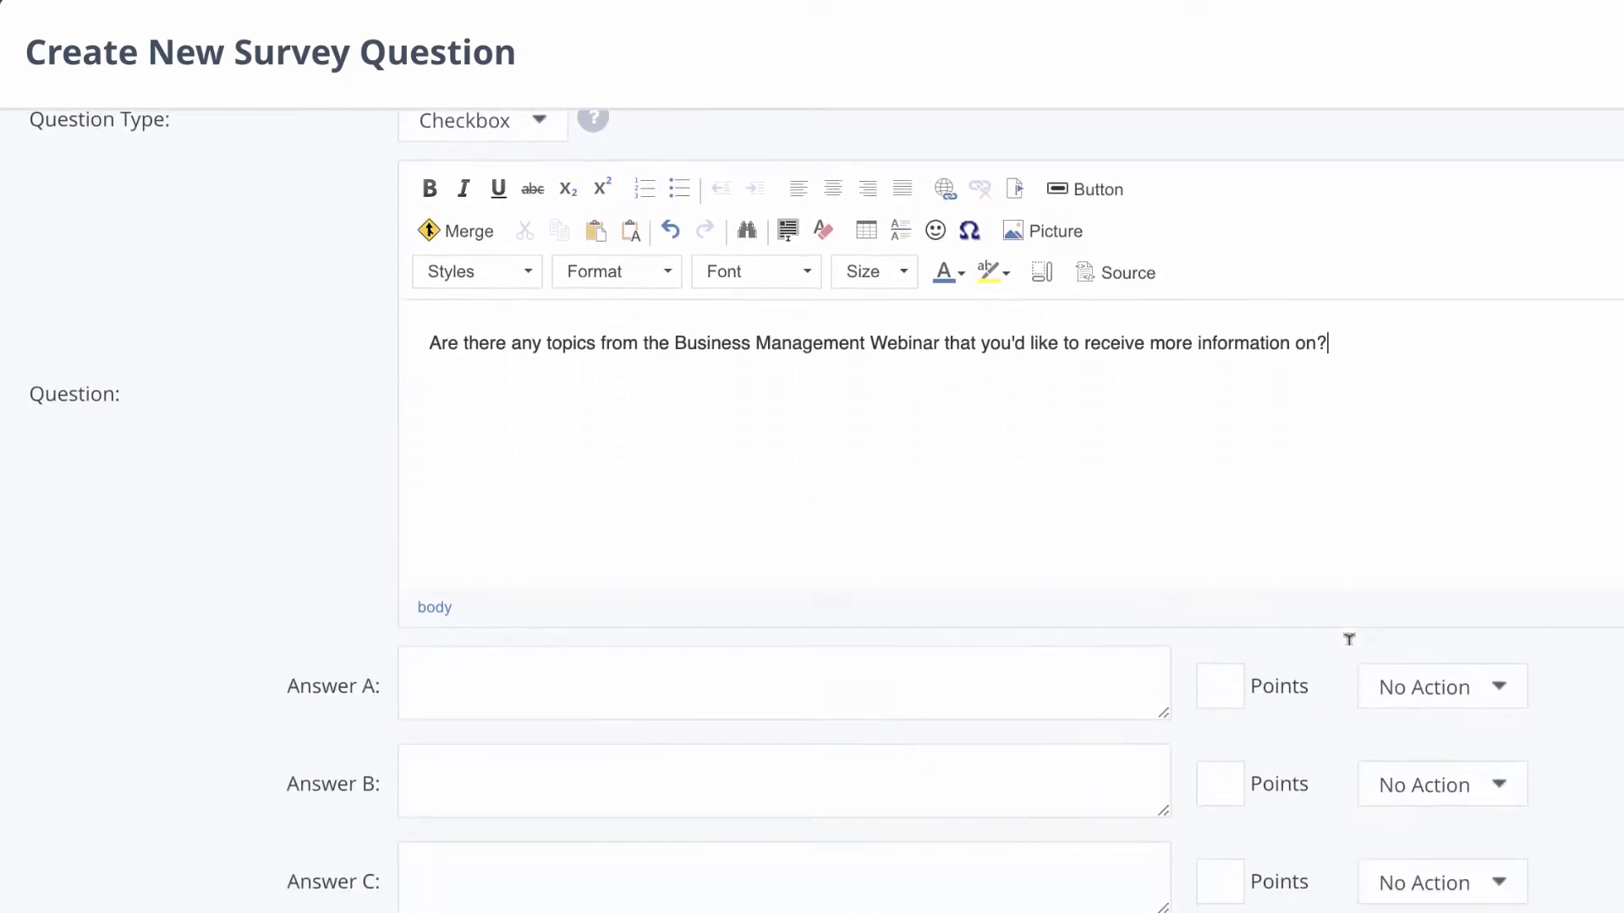
scroll(1350, 653, "down", 2)
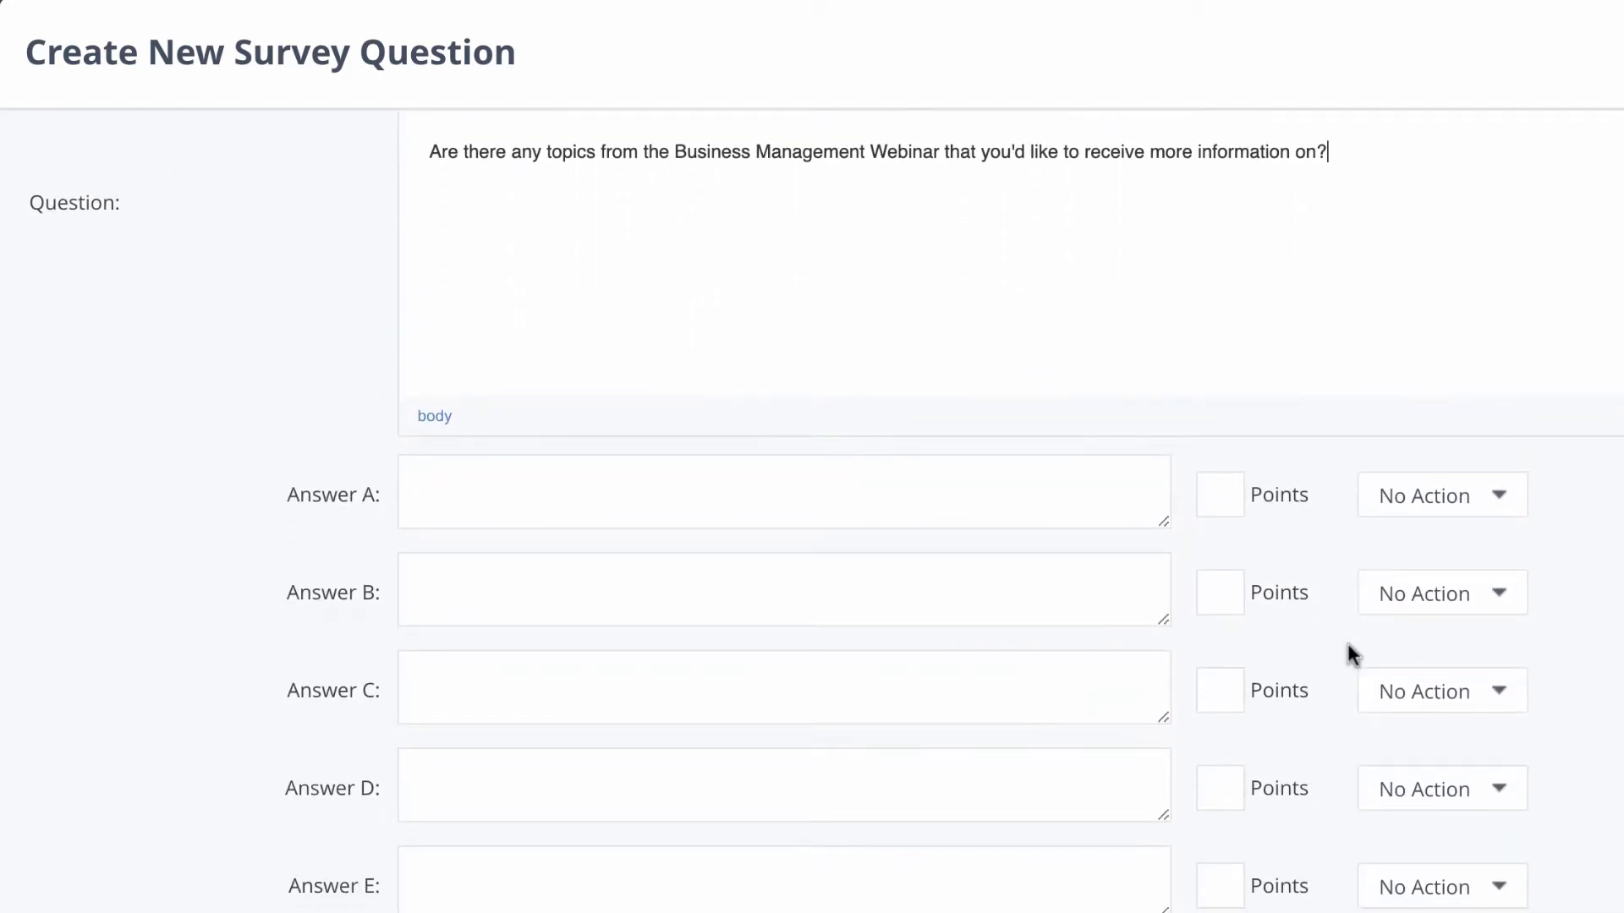
left_click(846, 475)
type("Marketing Strategies")
left_click(860, 591)
type("Sales Strategies")
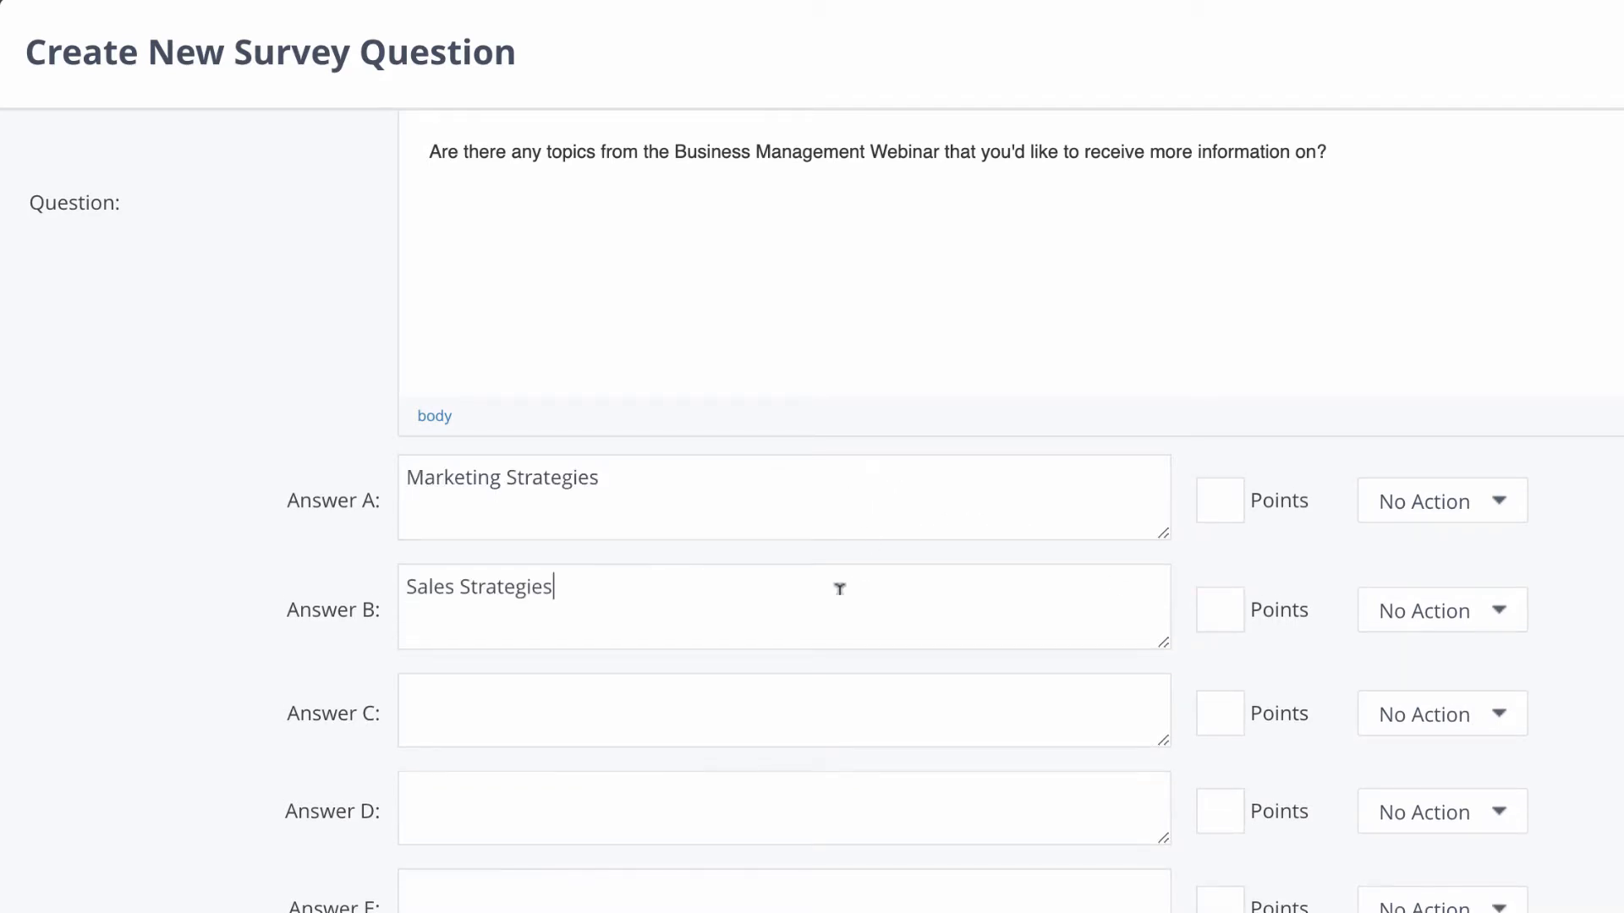
left_click(840, 686)
type("Company Culture")
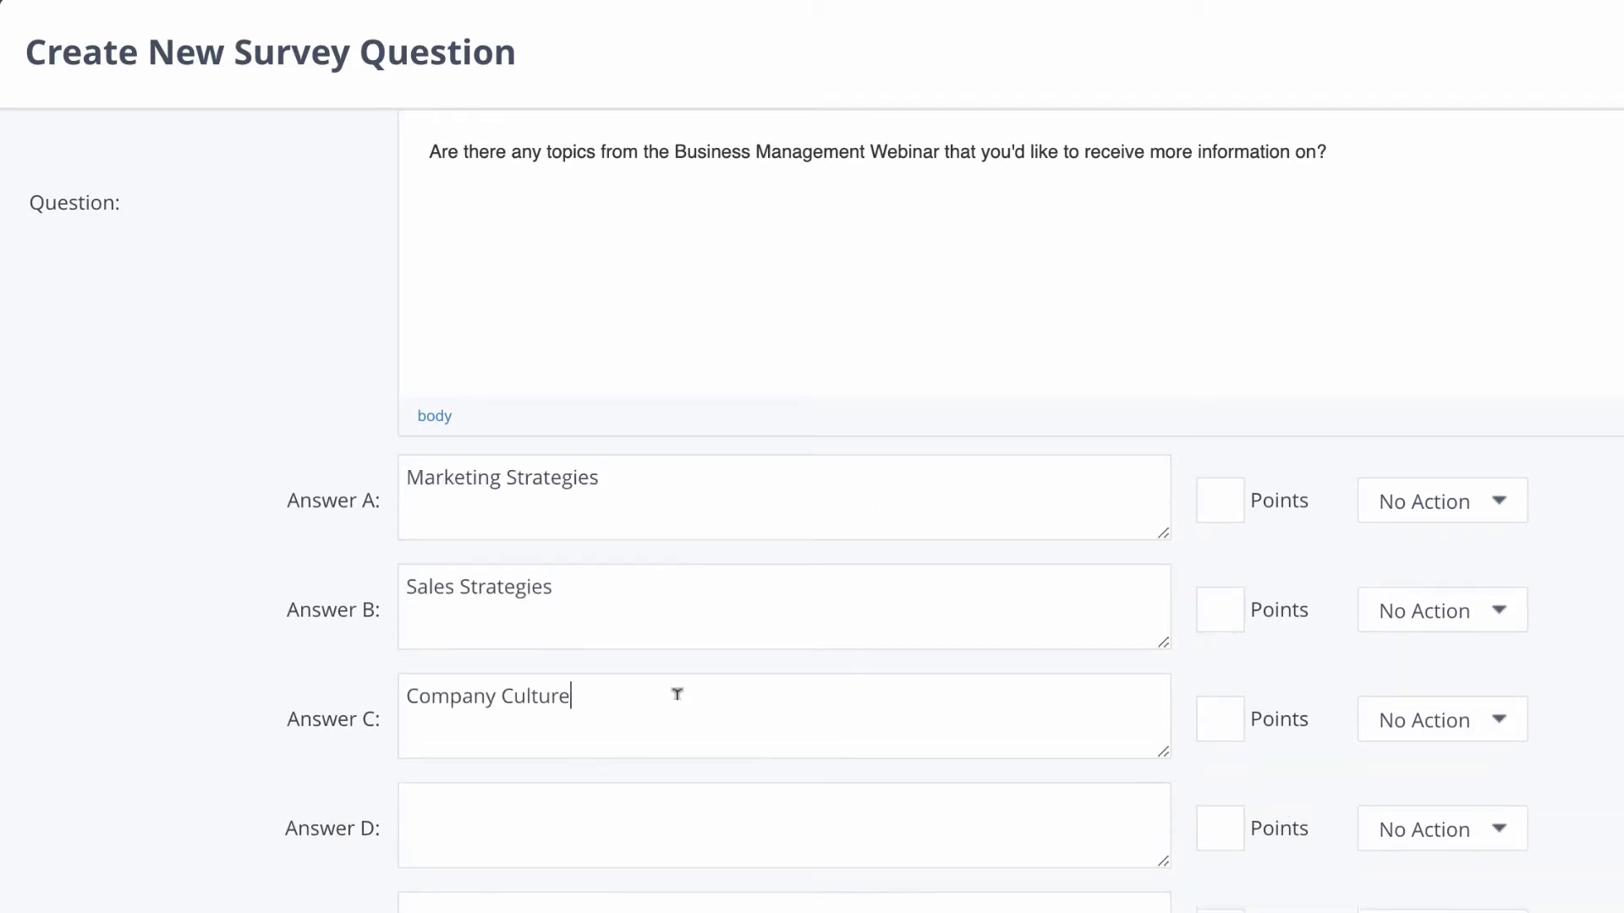
Assign 5 points to answer A, 4 points to answer B and 3 points to answer C.
left_click(1233, 484)
type("5")
left_click(1224, 591)
type("4")
left_click(1222, 703)
type("3")
Have answers A, B and C activate the eBook workflows for Marketing Strategies, Sales Strategies and Company Culture, and create the question.
left_click(1466, 529)
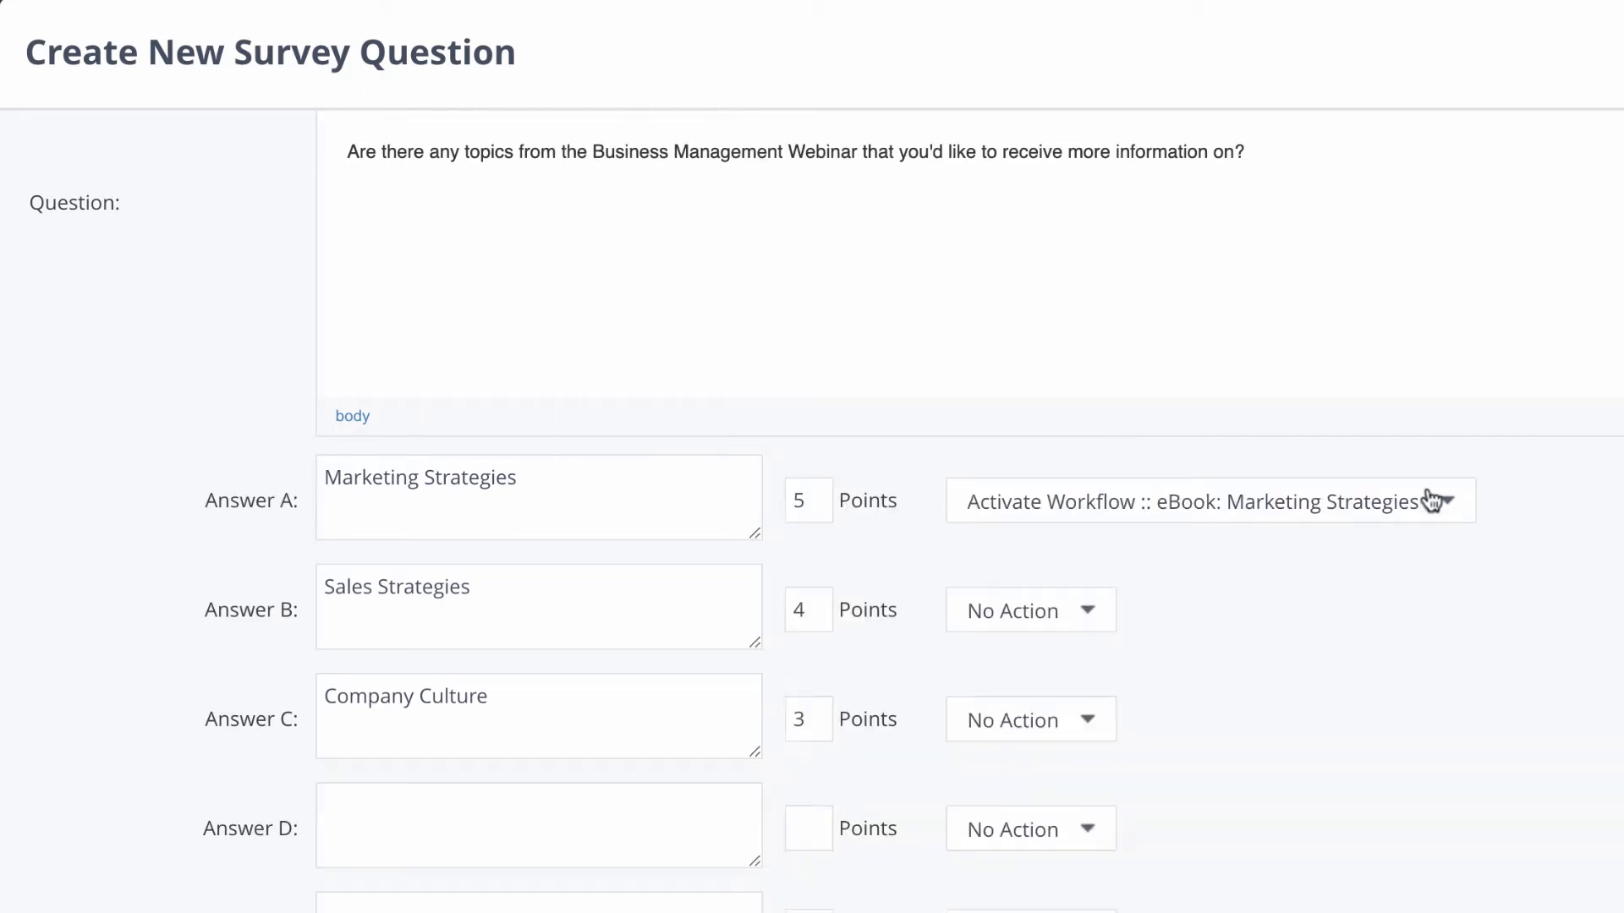
left_click(1097, 614)
left_click(1115, 715)
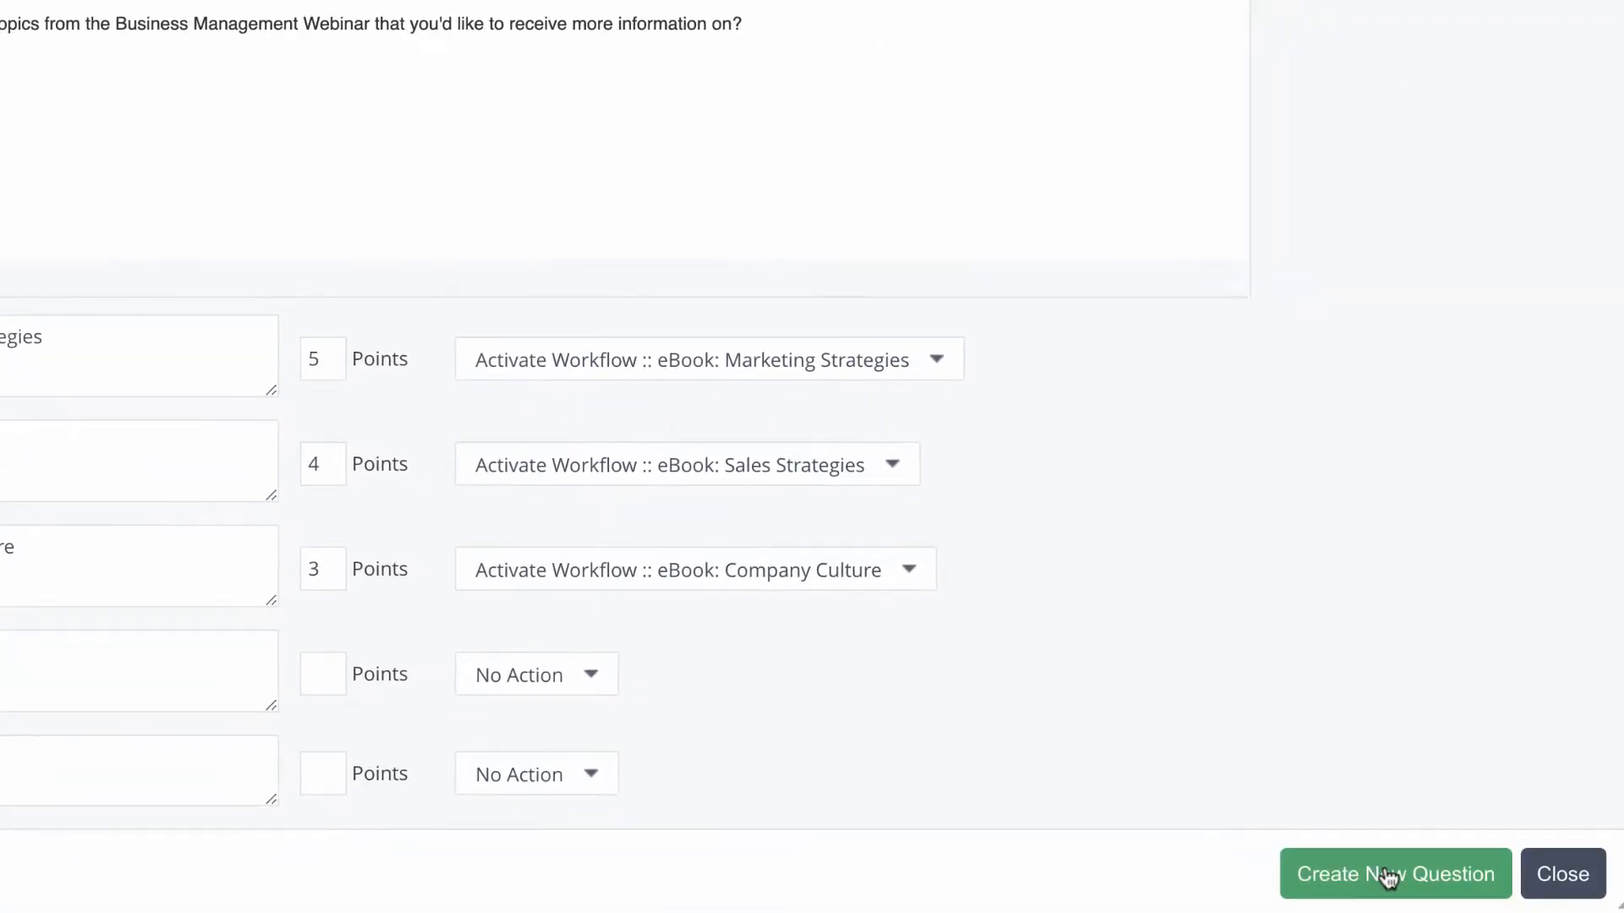
left_click(1388, 877)
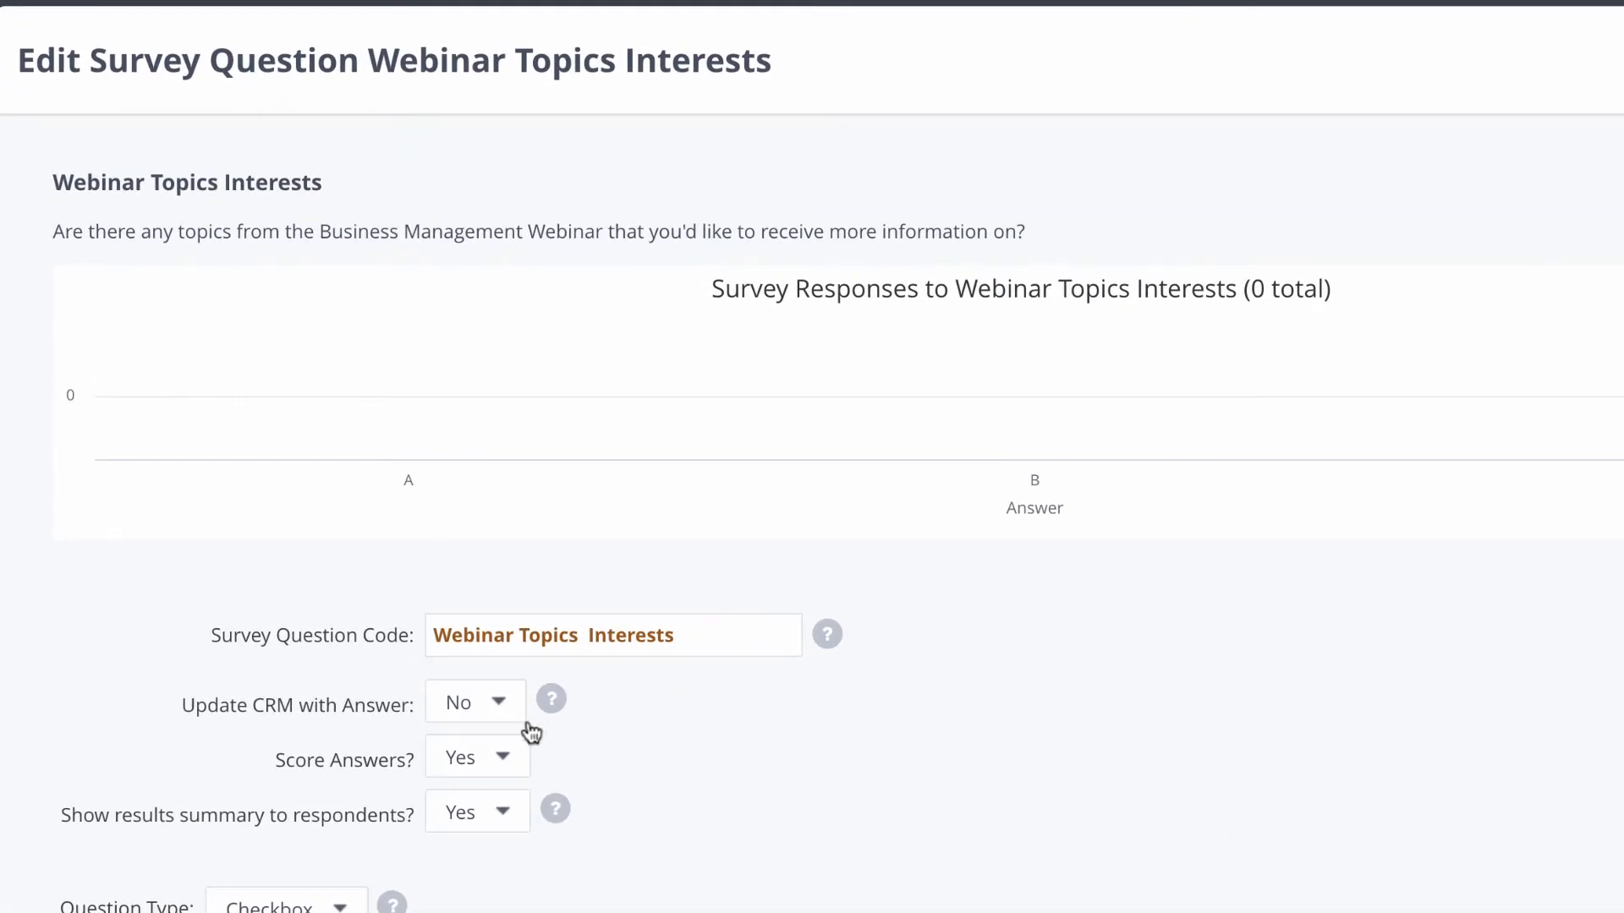
Set the question's Update CRM with Answer option to "User92 :: Type of product interest".
left_click(501, 707)
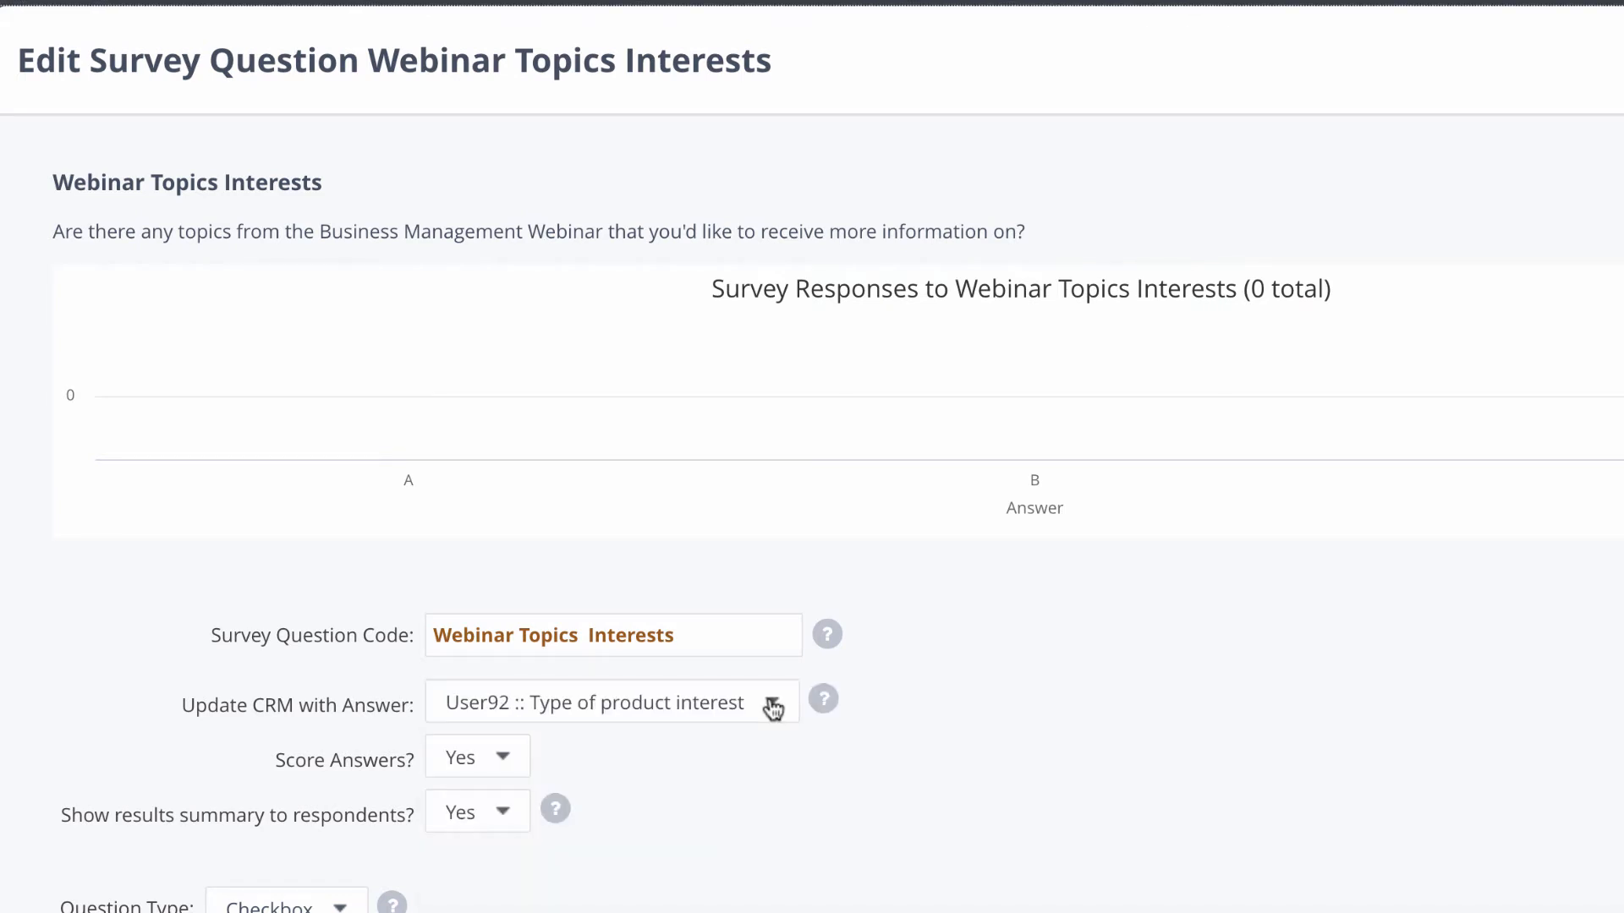
scroll(772, 709, "down", 20)
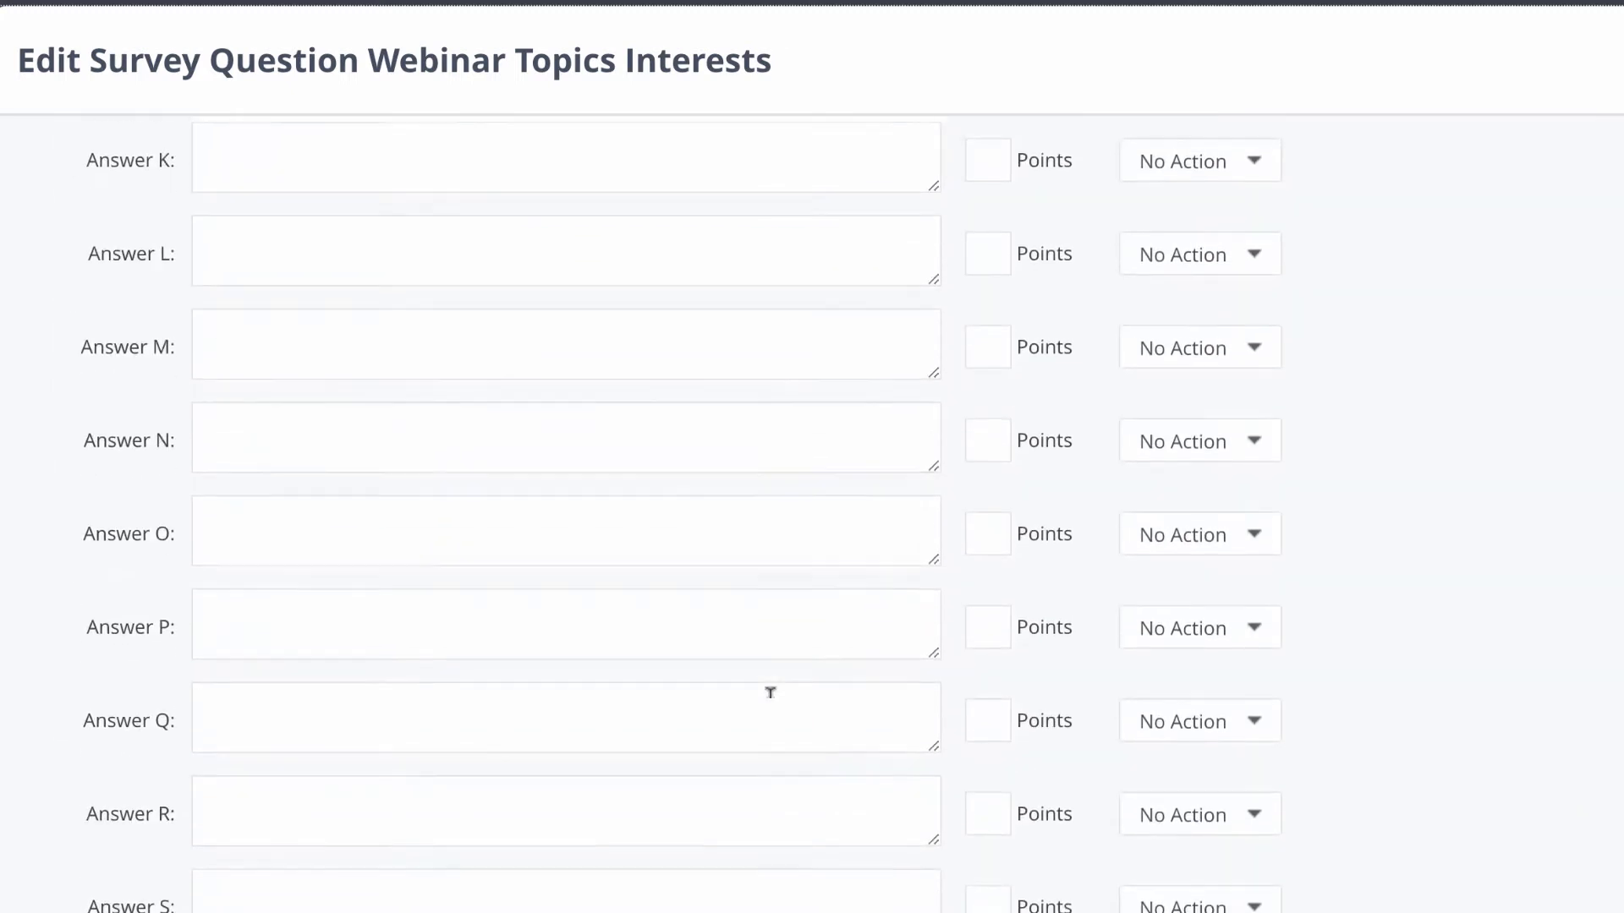
scroll(770, 692, "down", 5)
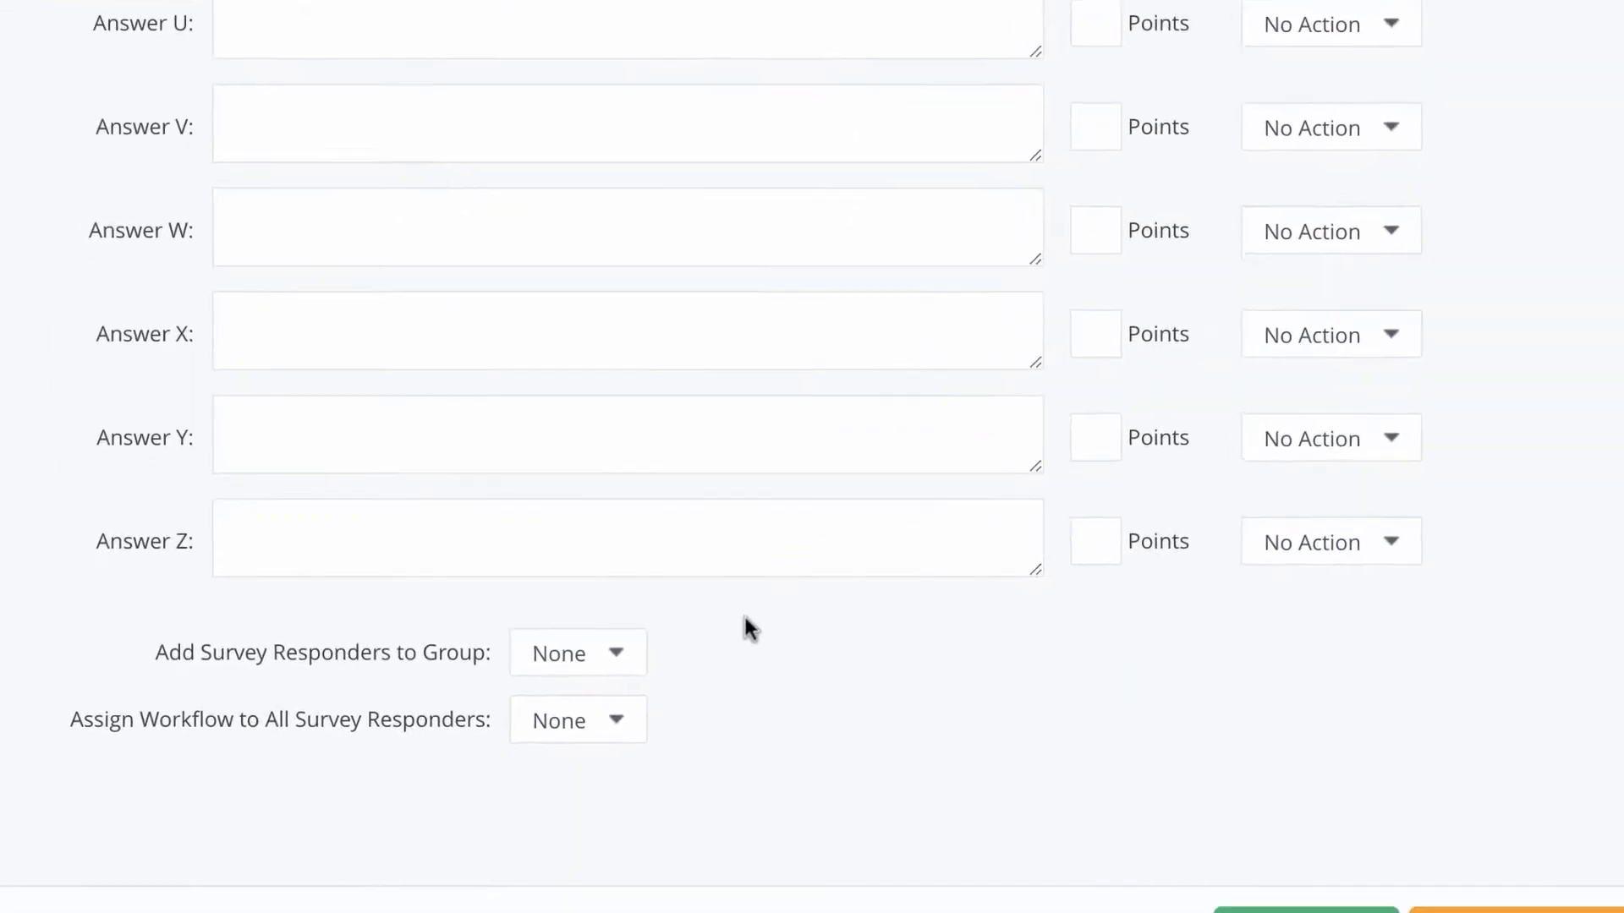
Check the group and workflow options for all survey responders, and save and close the question.
left_click(681, 558)
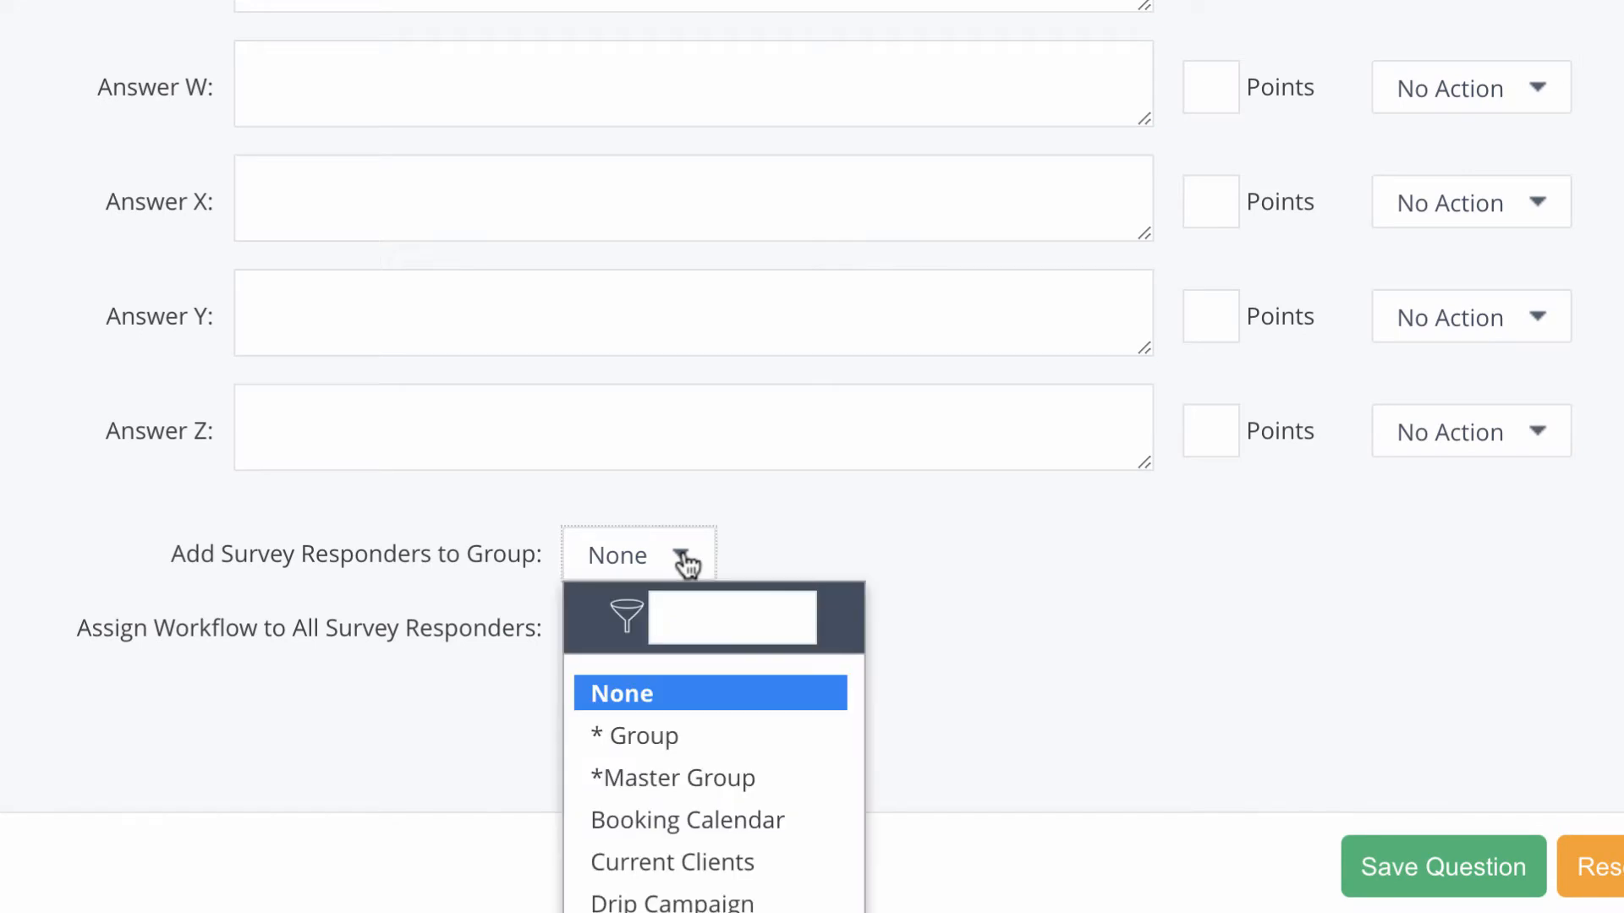
left_click(685, 562)
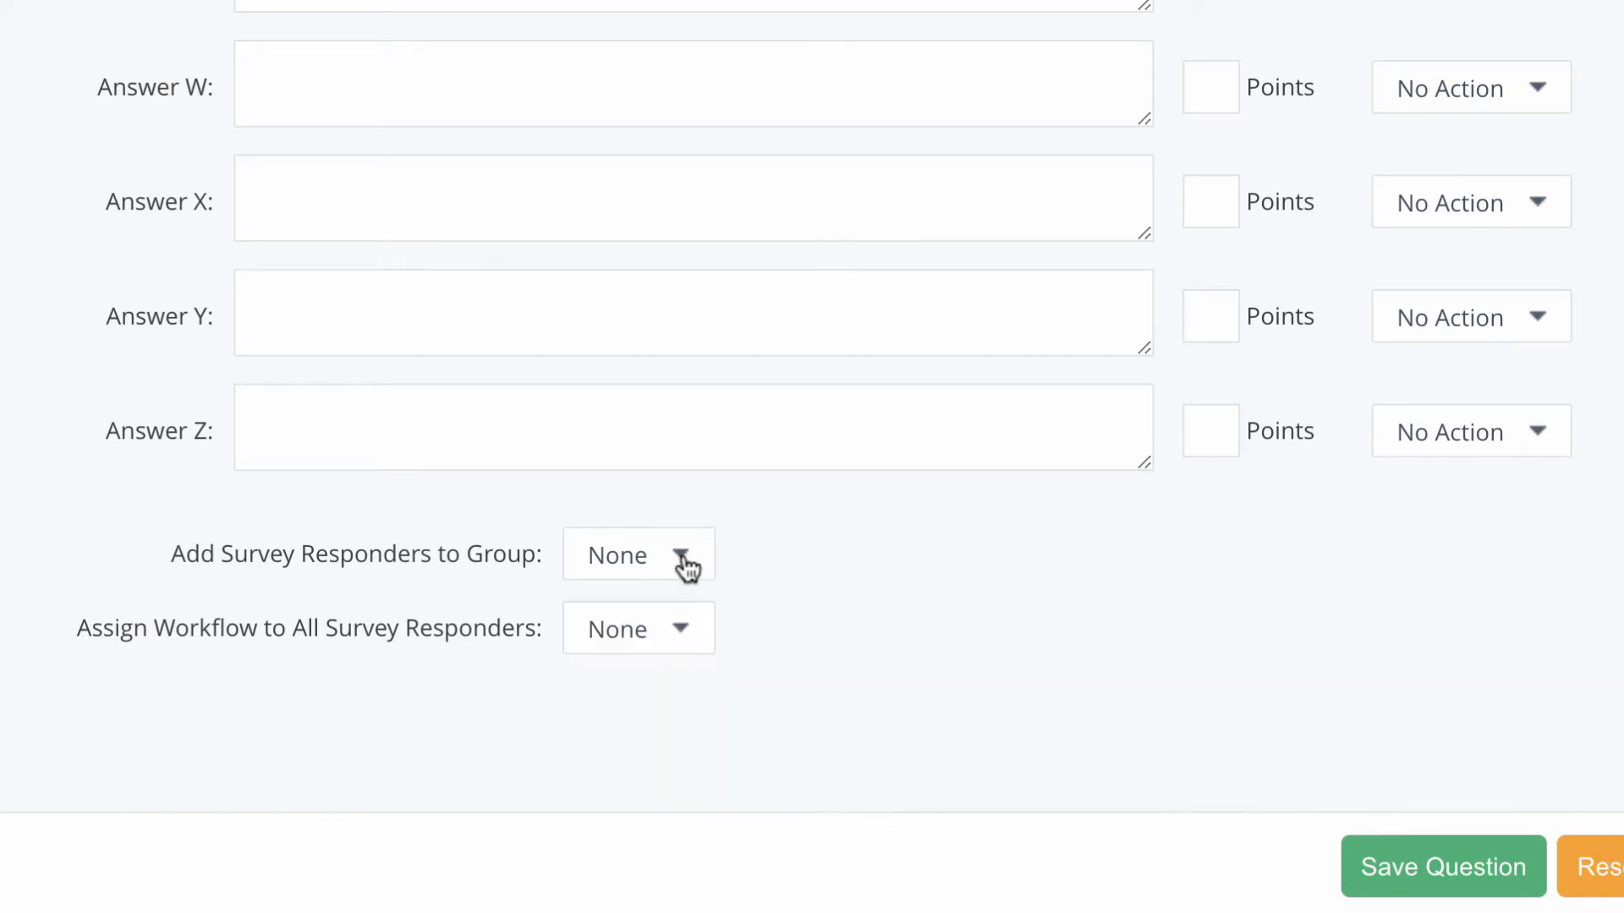
left_click(692, 638)
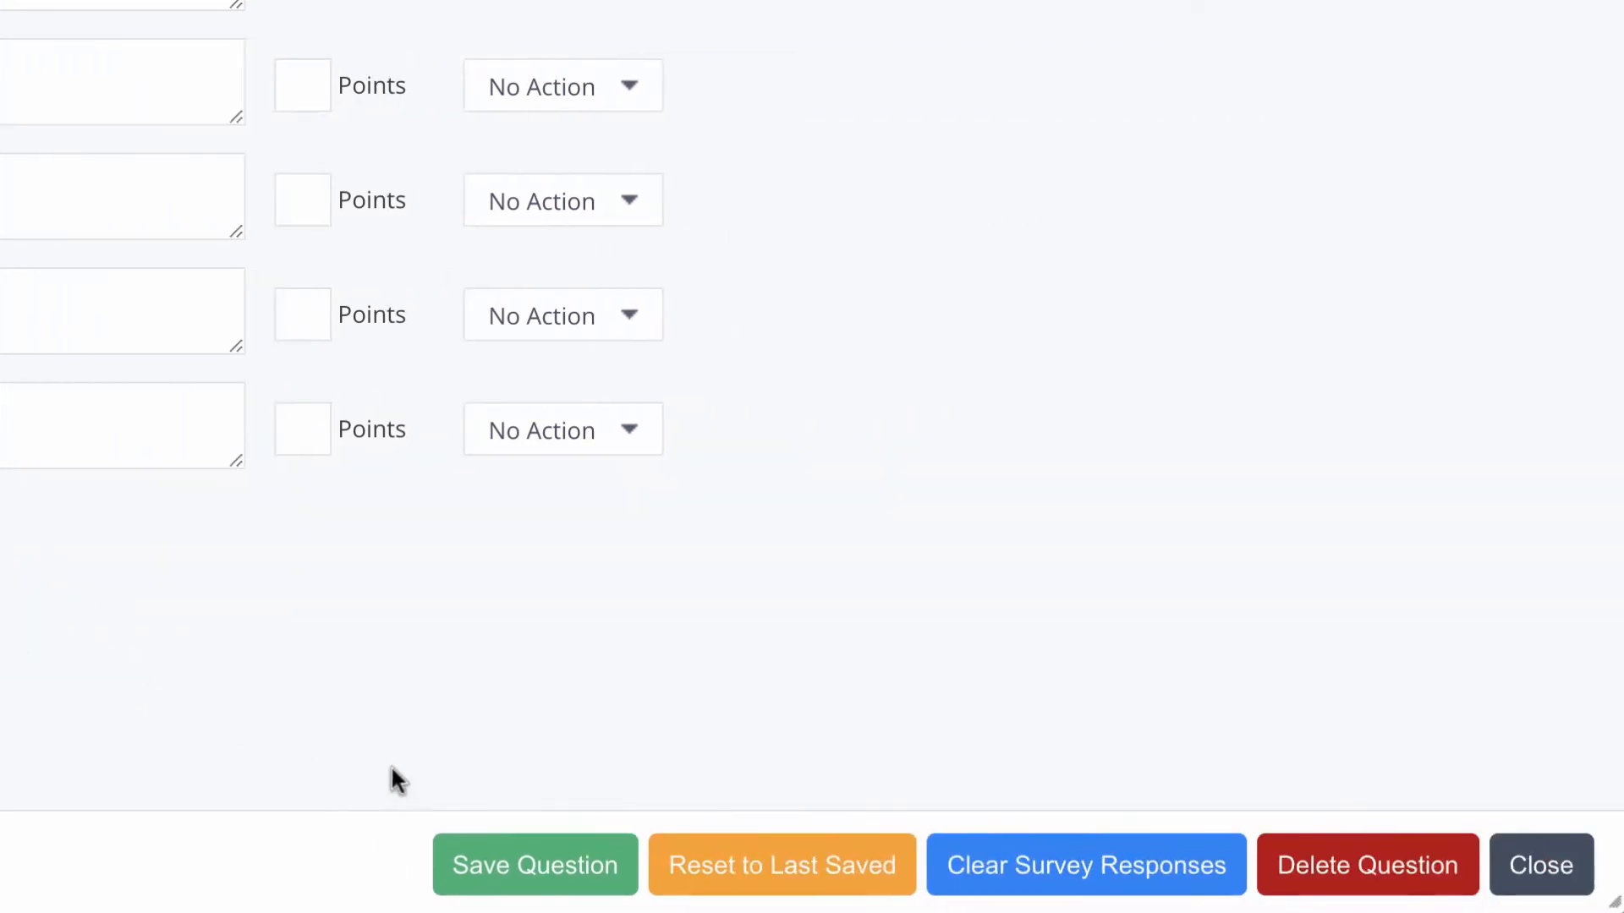
left_click(536, 873)
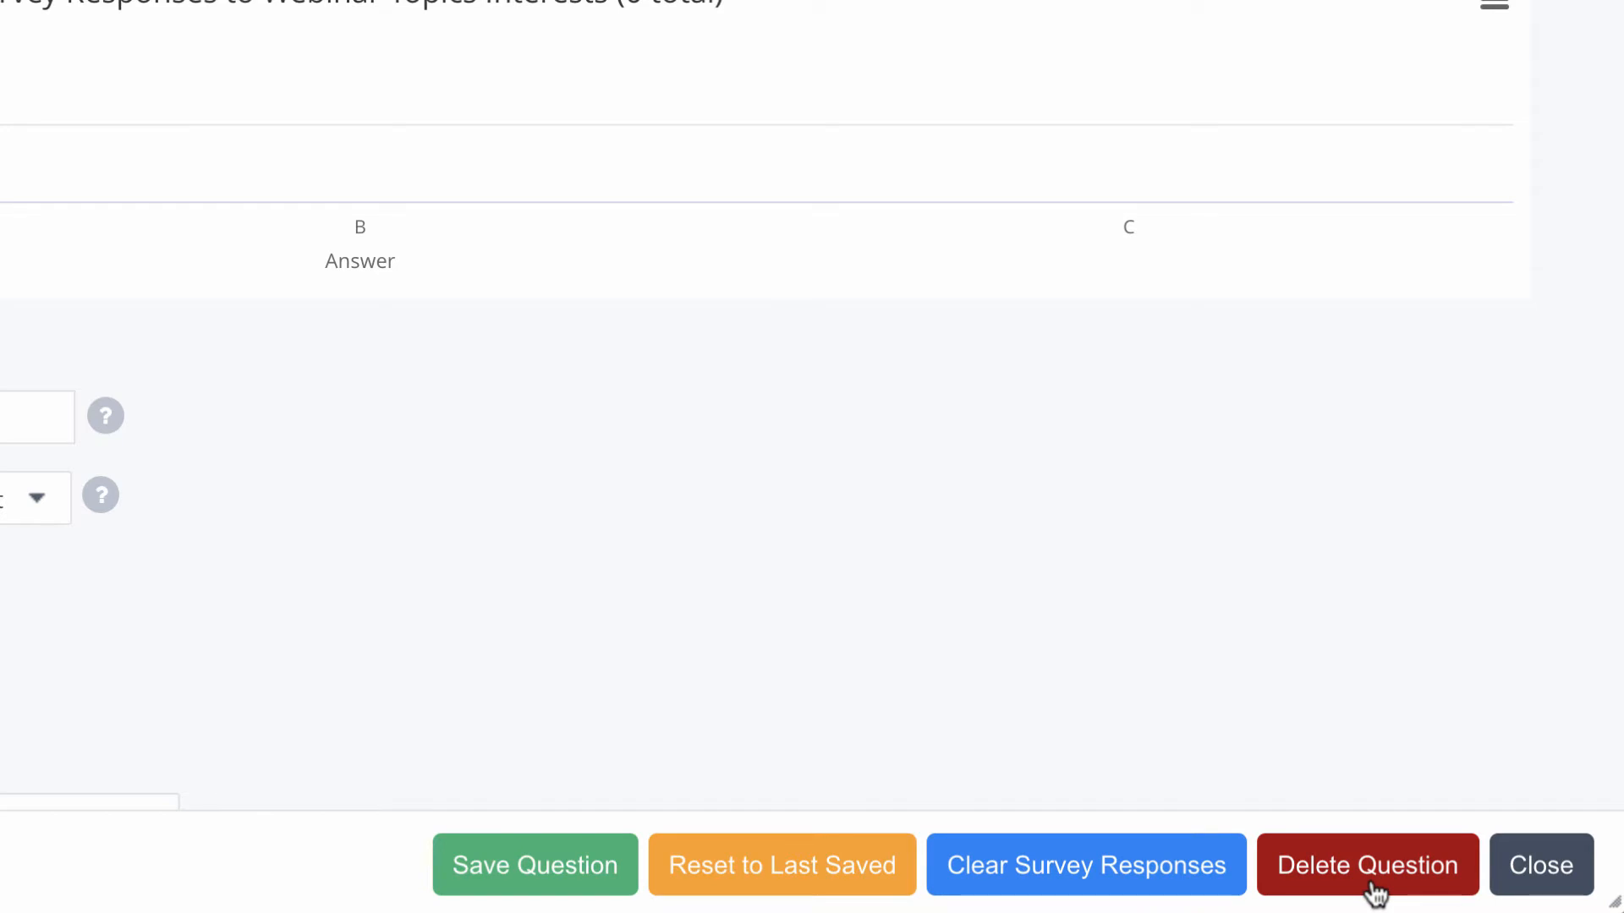
left_click(1536, 880)
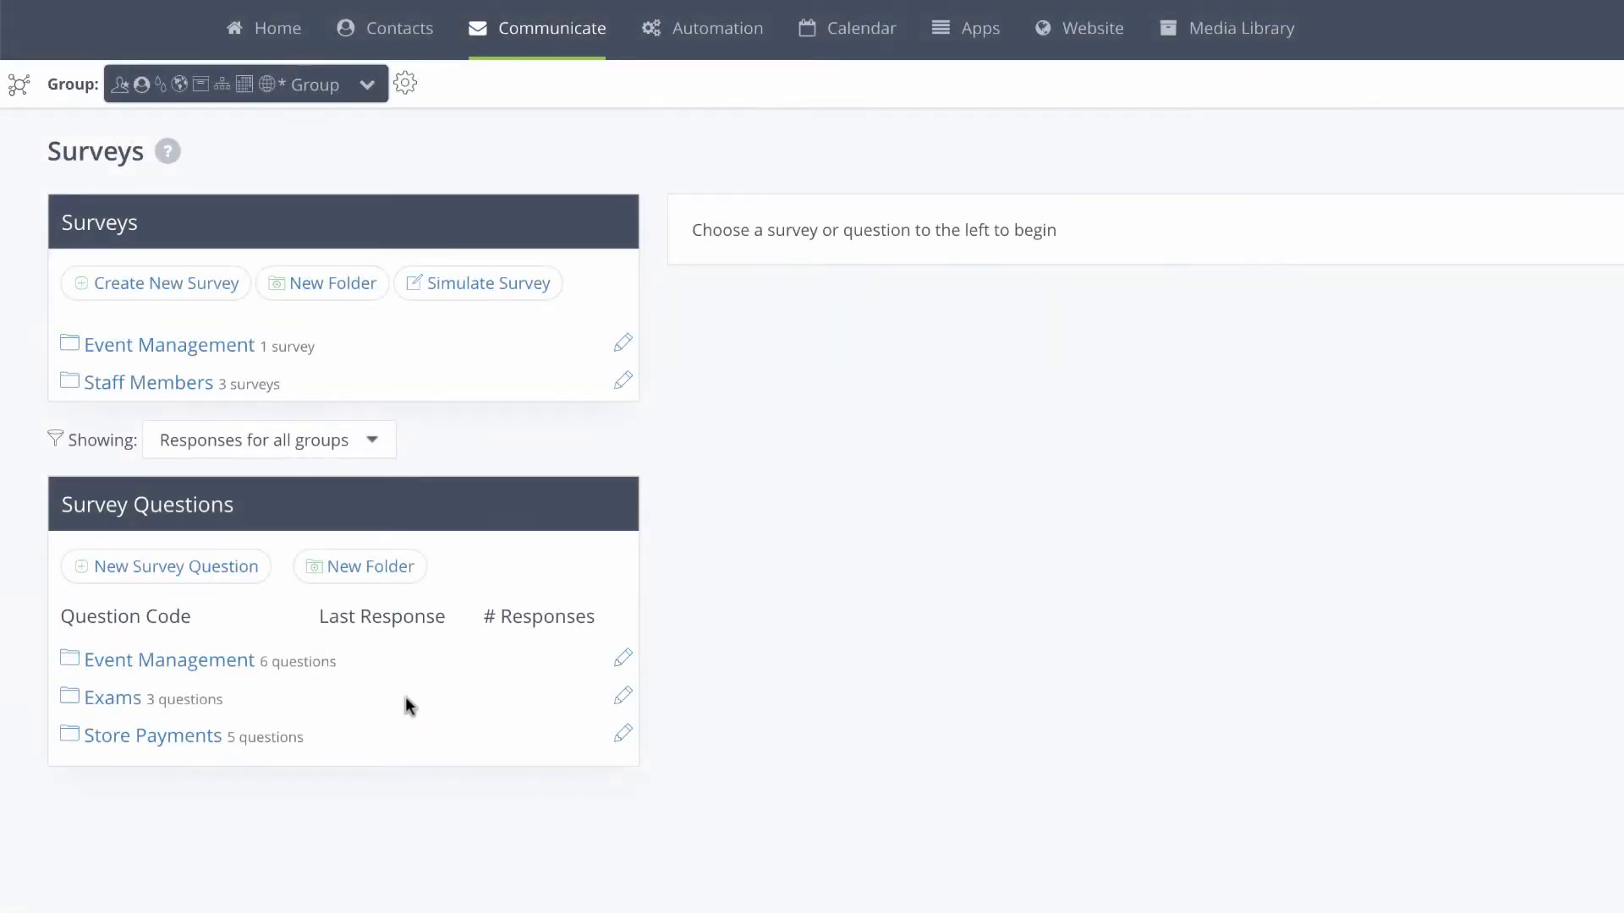
Expand the Event Management question and survey folders and open the Webinar Feedback survey for editing.
left_click(244, 662)
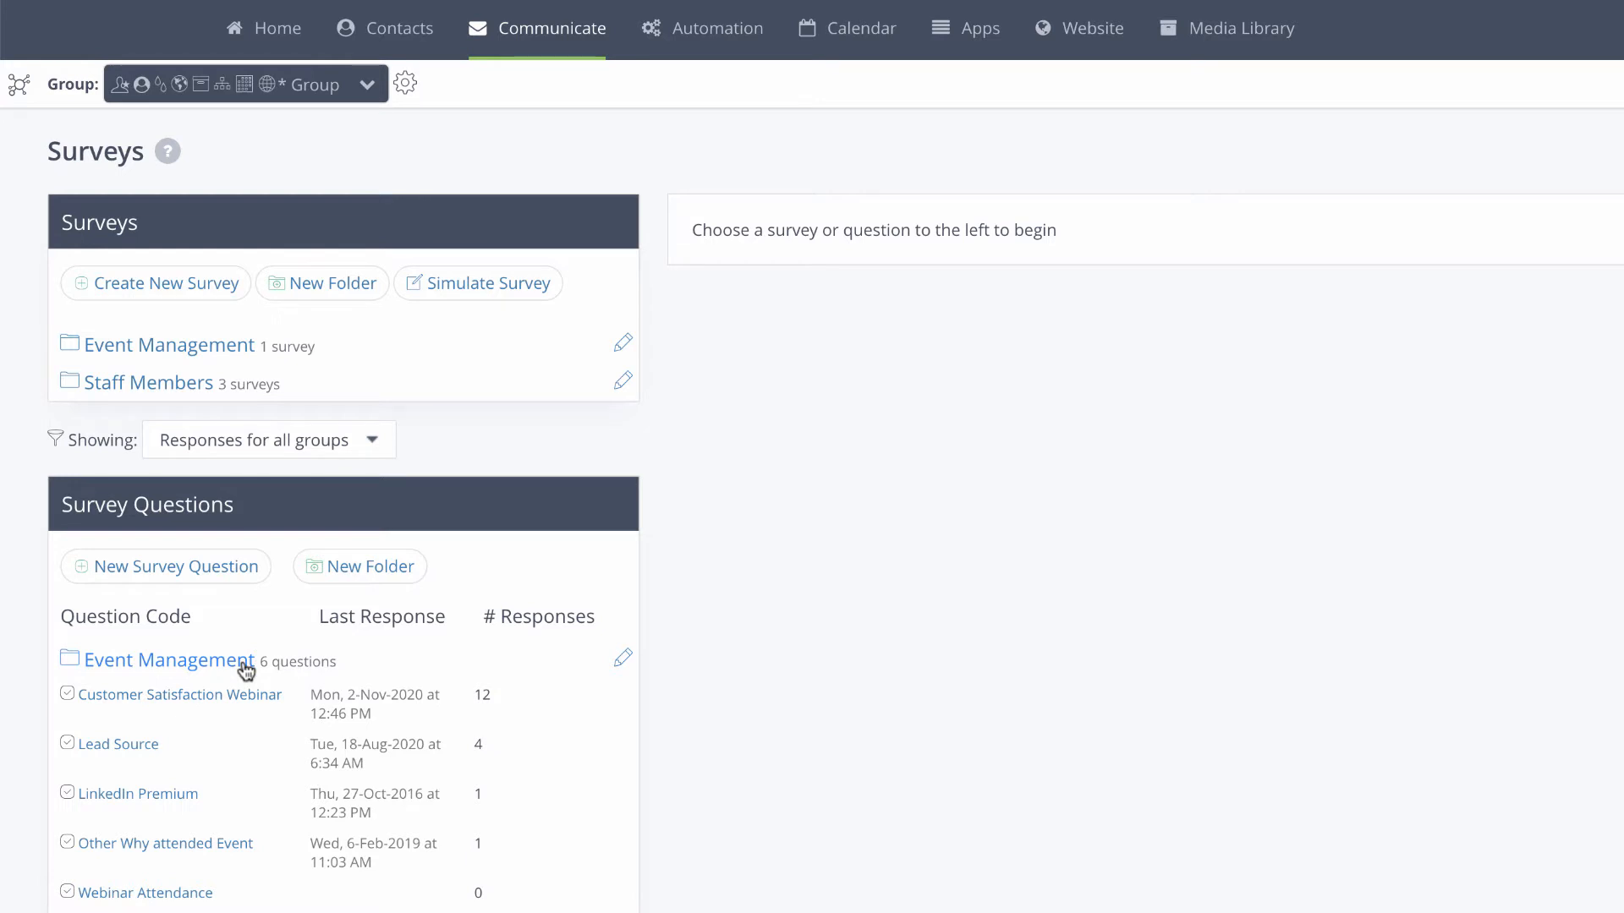
left_click(241, 352)
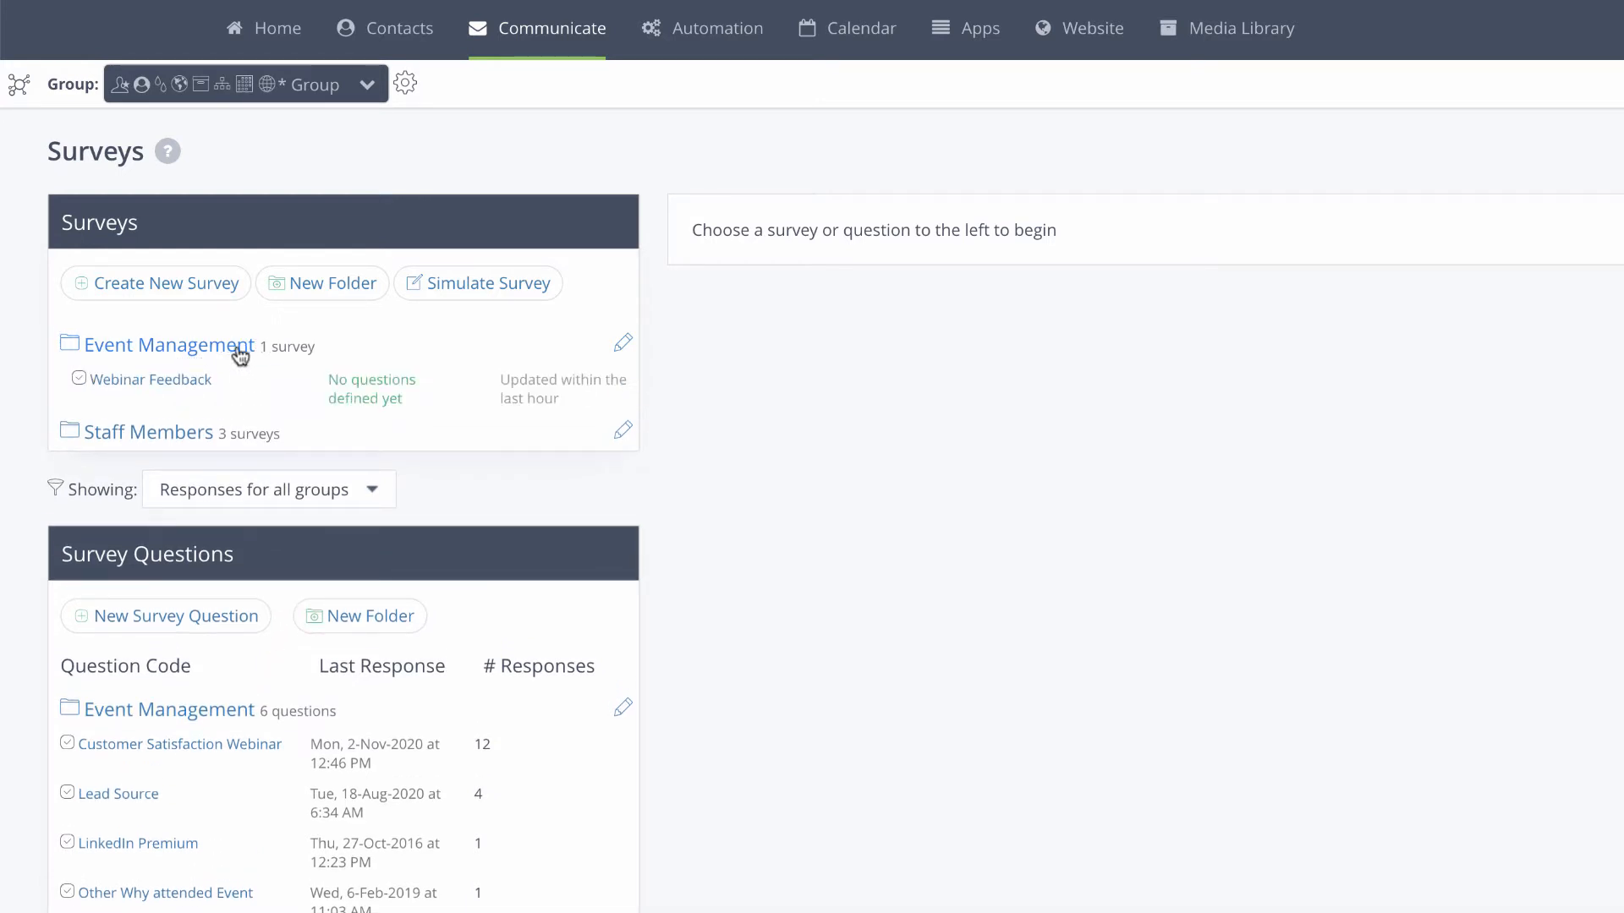
left_click(178, 386)
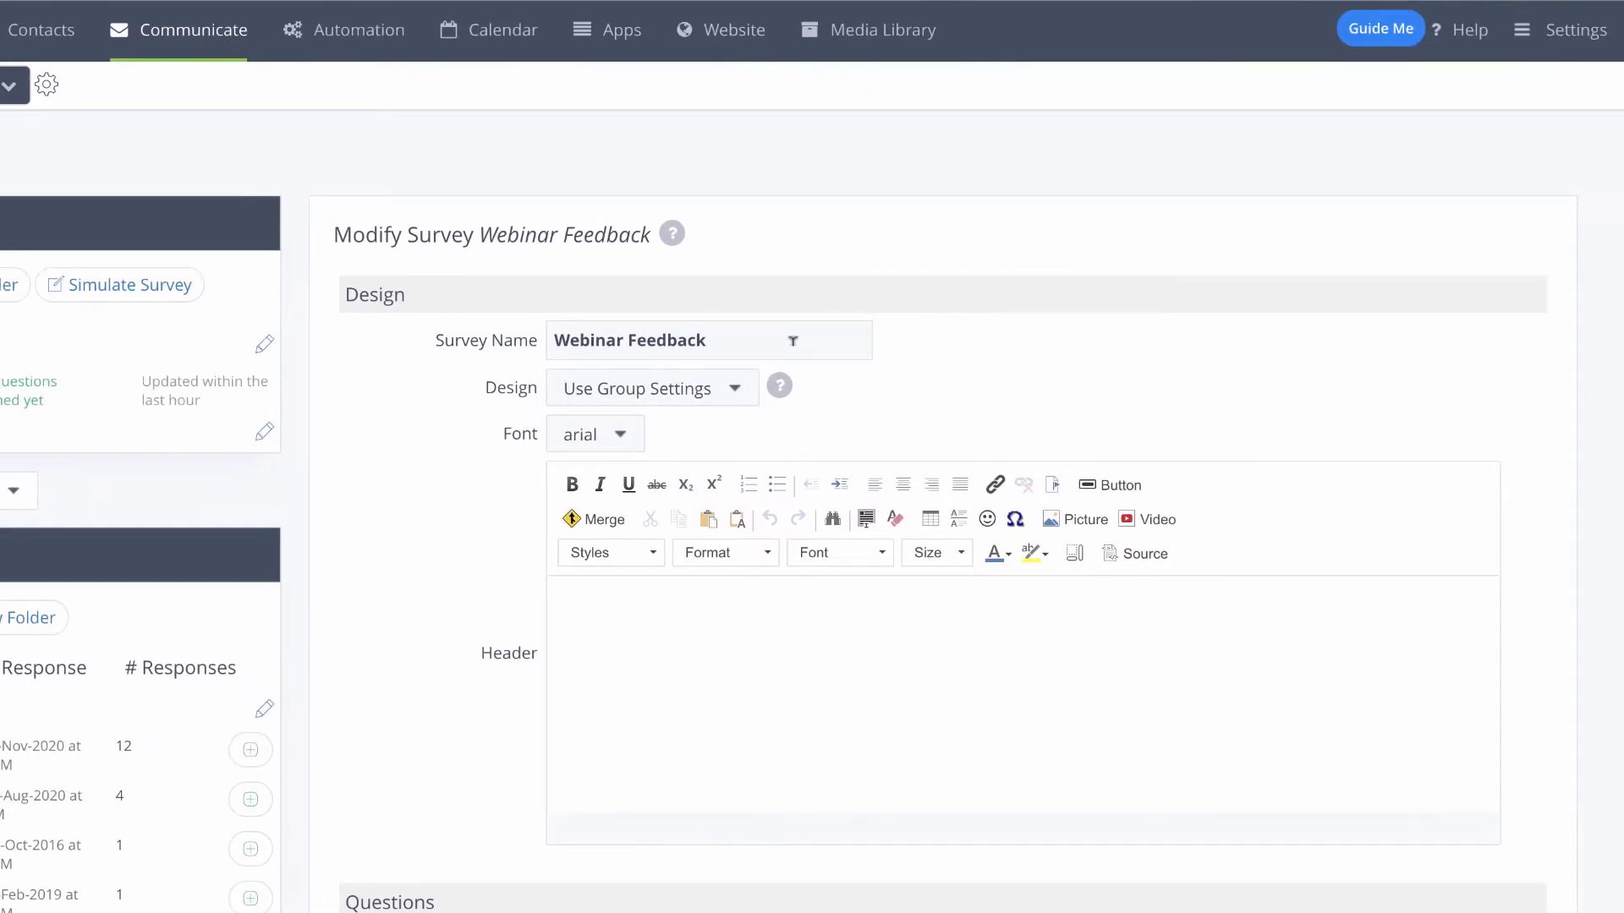
left_click(724, 398)
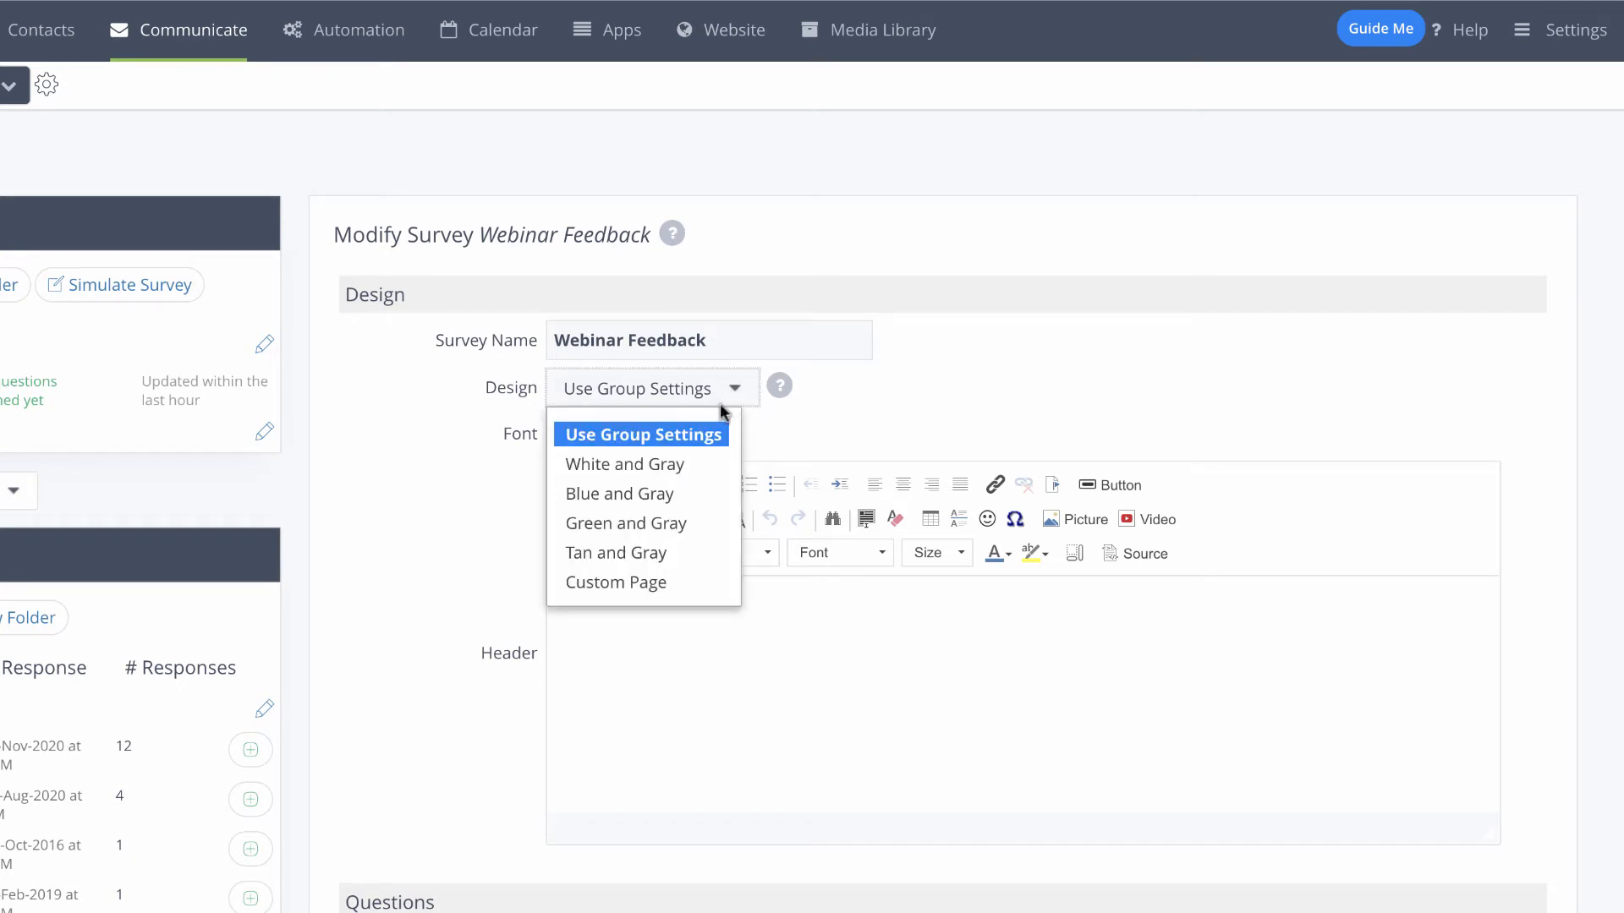
left_click(698, 583)
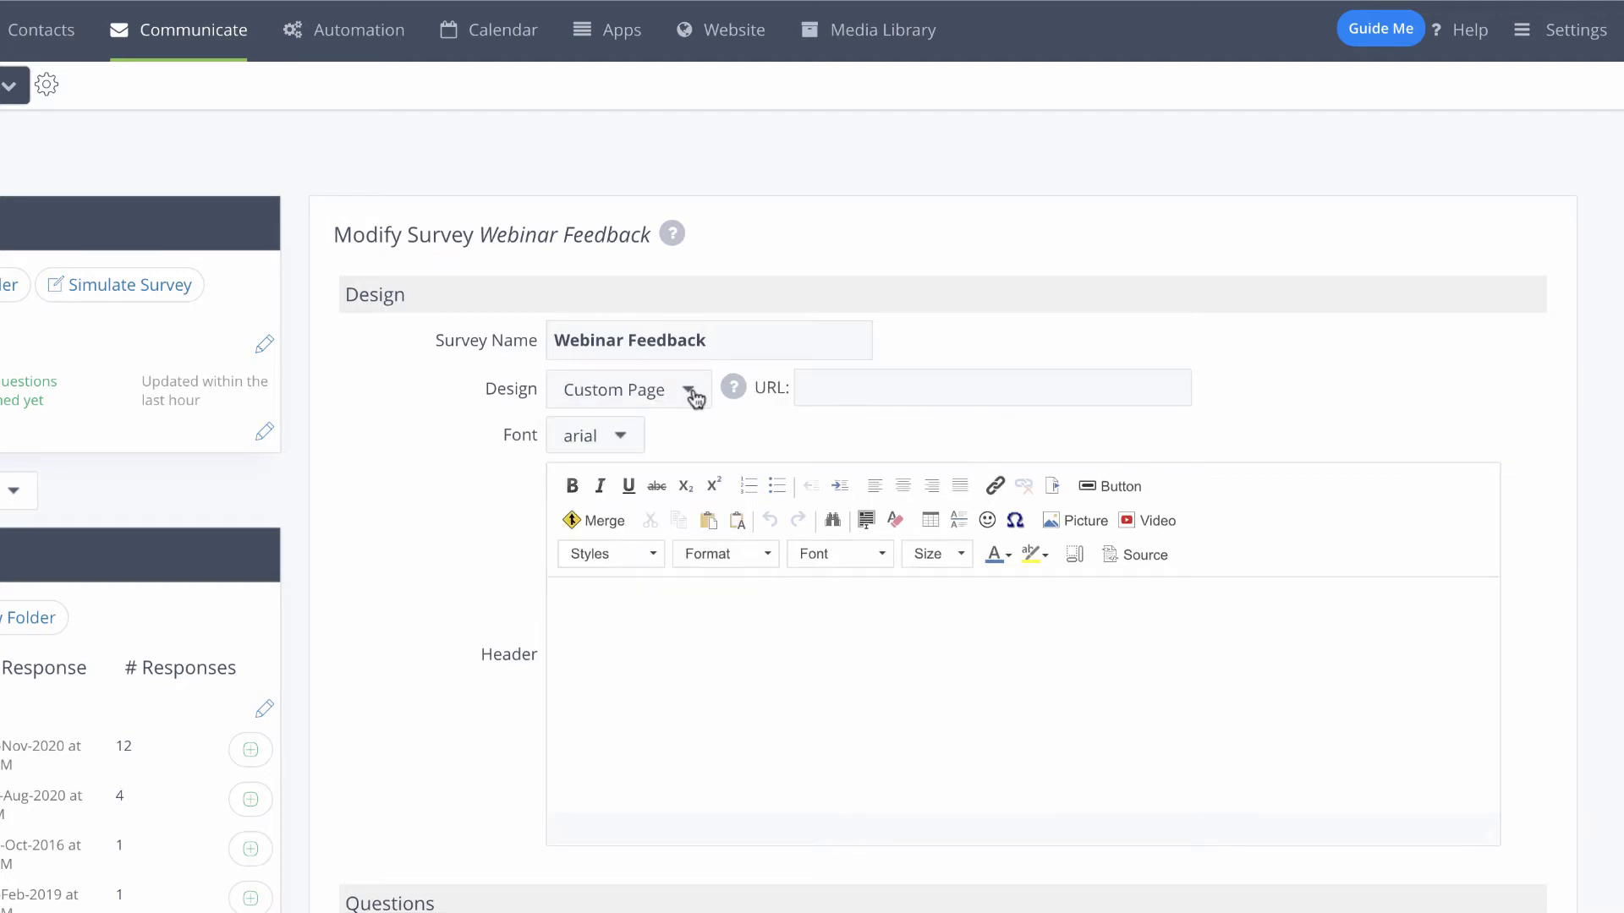
left_click(836, 388)
type("www.marketing-inc.com/webinars")
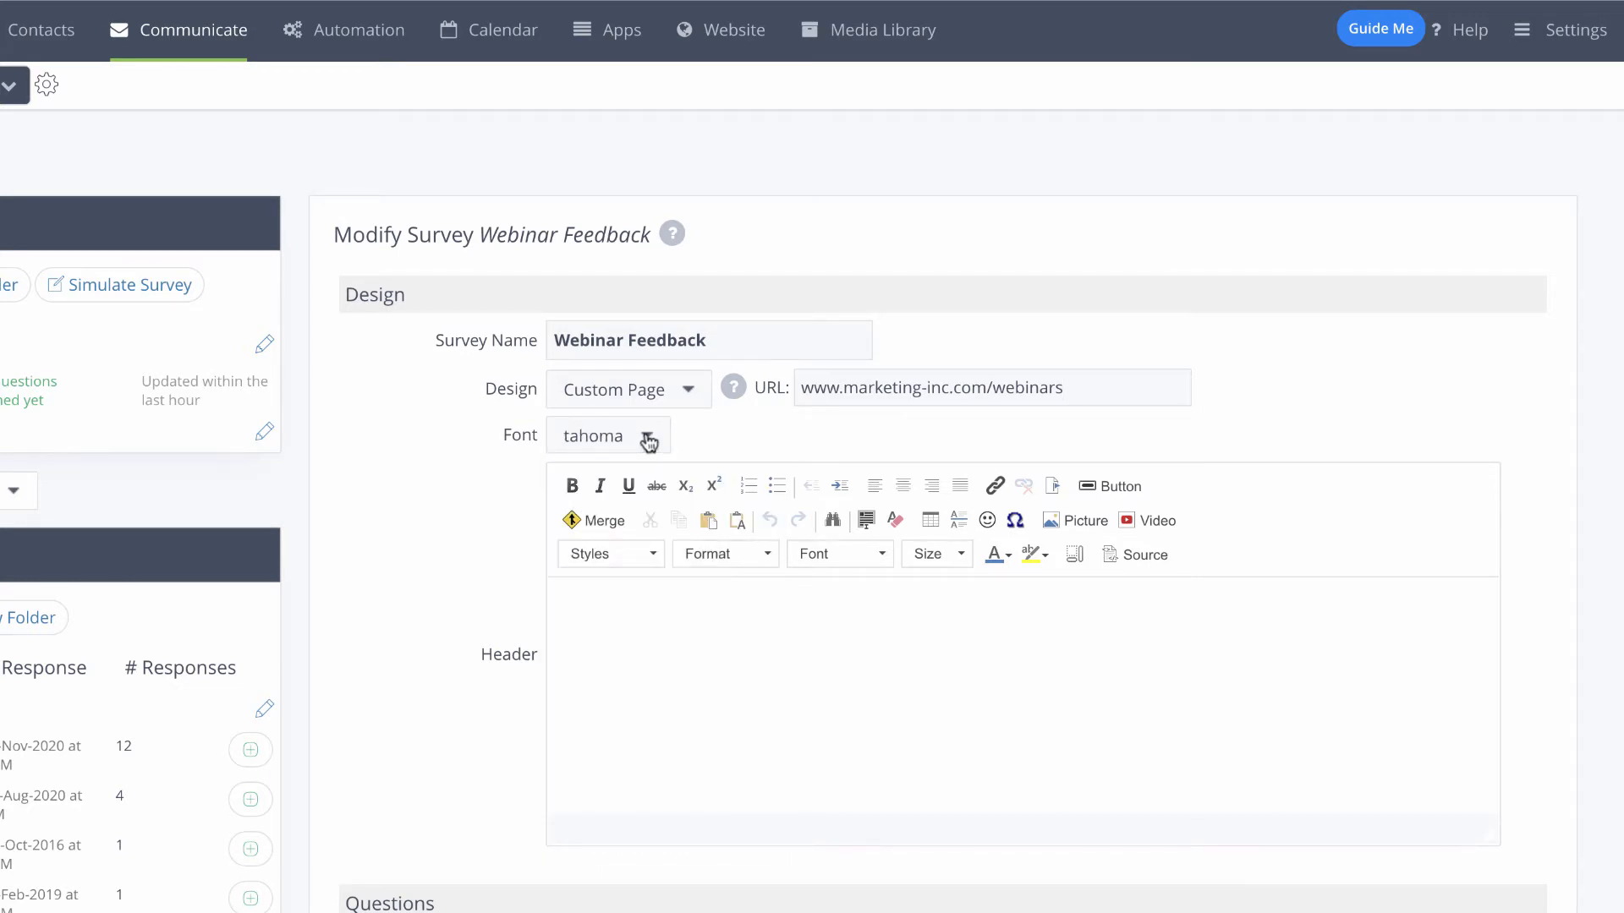
type("Marketing Inc. Webinar Feedback Thank you for attending our Business Strategies and Success Webinar! Please complete this 2 minute survey - we'd love to hear your feedback and if there's any other resources you need.")
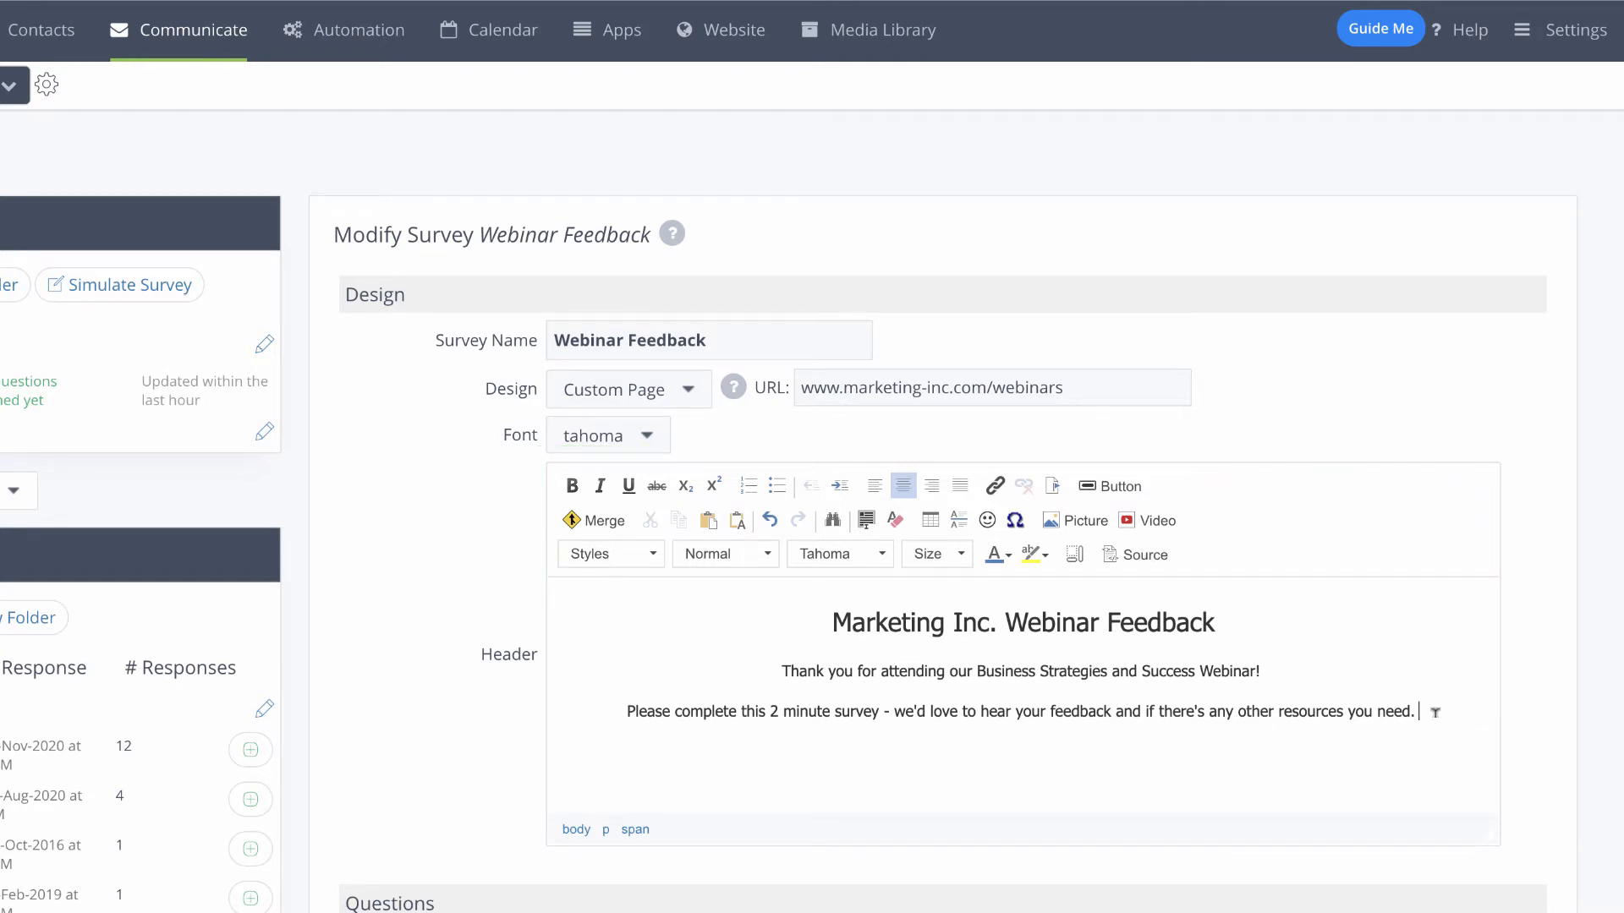
Add all six questions from the Event Management question folder to the survey, from Customer Satisfaction Webinar through Webinar Topics Interests.
scroll(1435, 713, "down", 5)
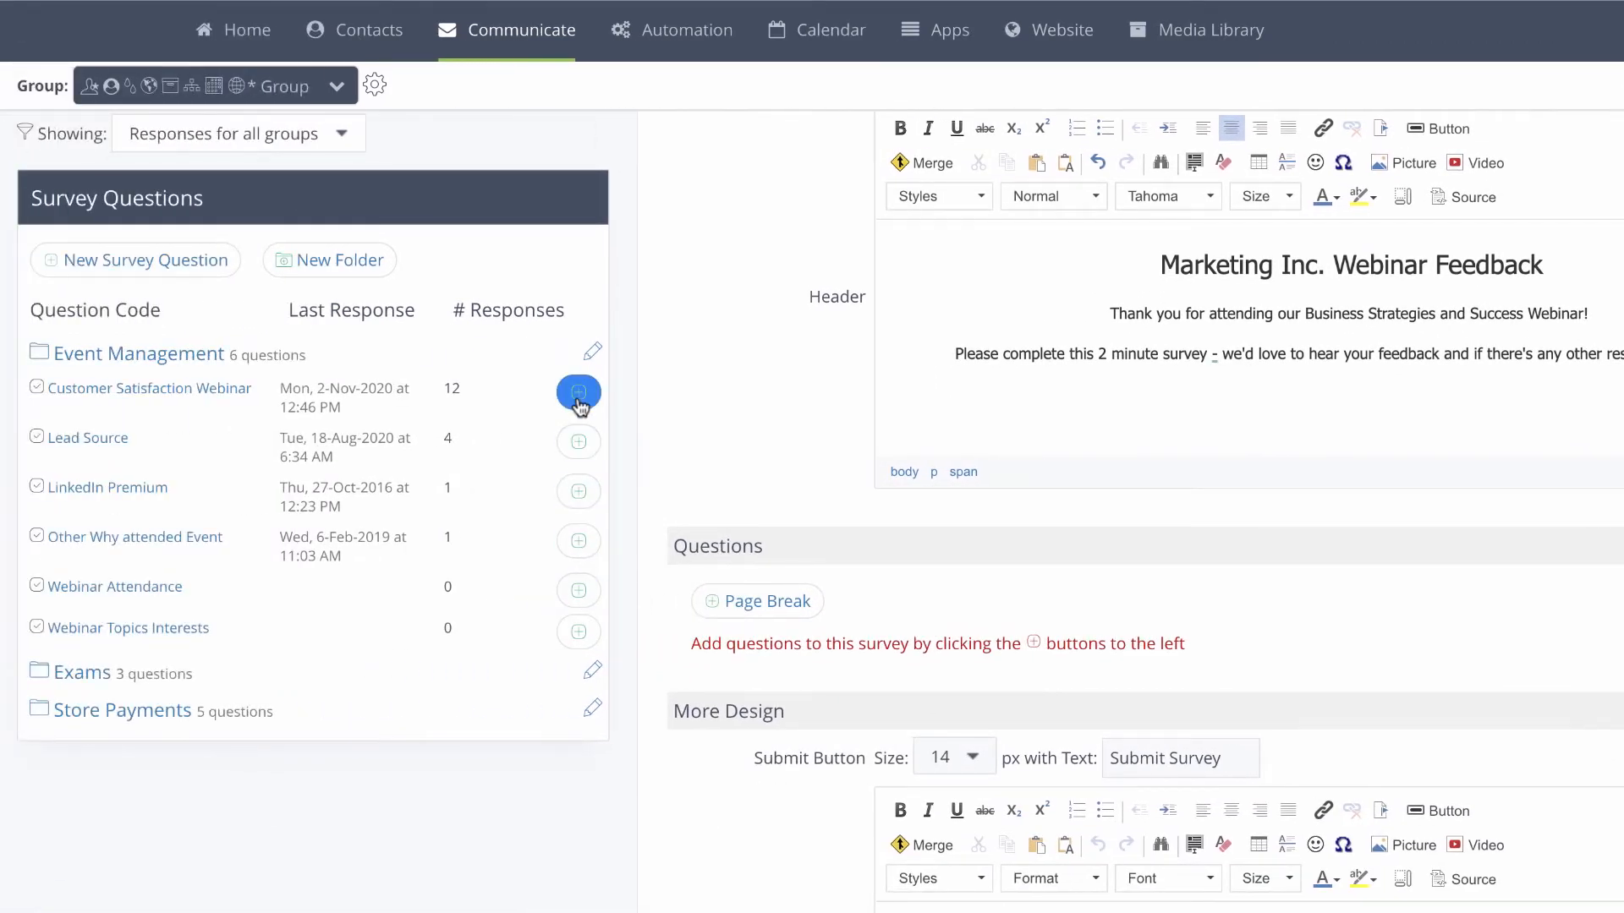
left_click(579, 392)
left_click(578, 441)
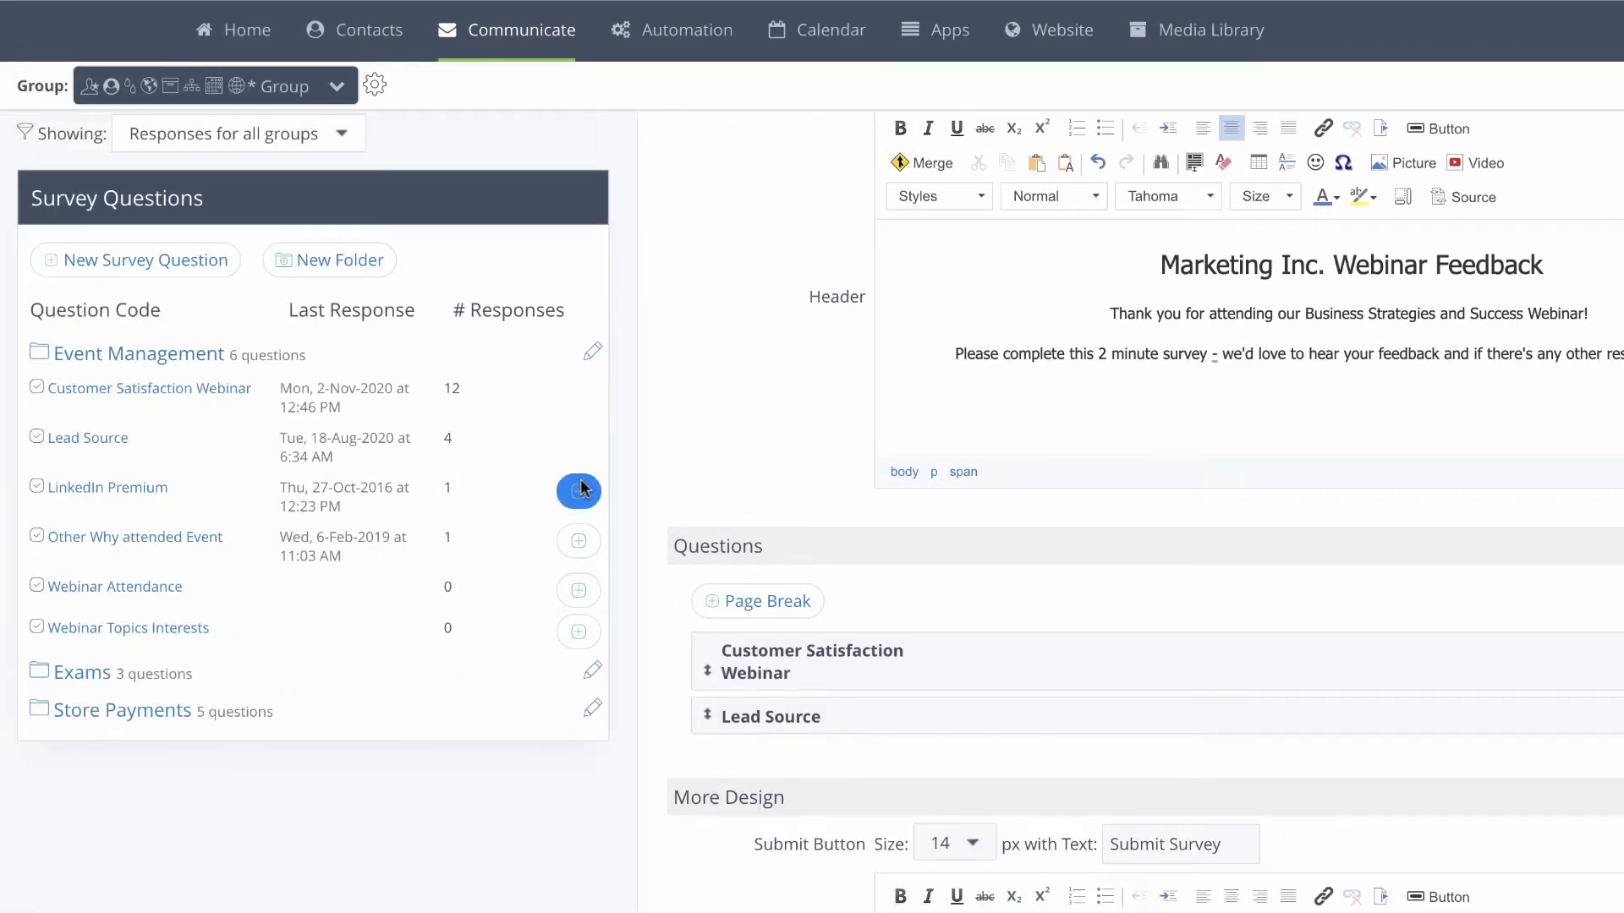
left_click(579, 490)
left_click(579, 541)
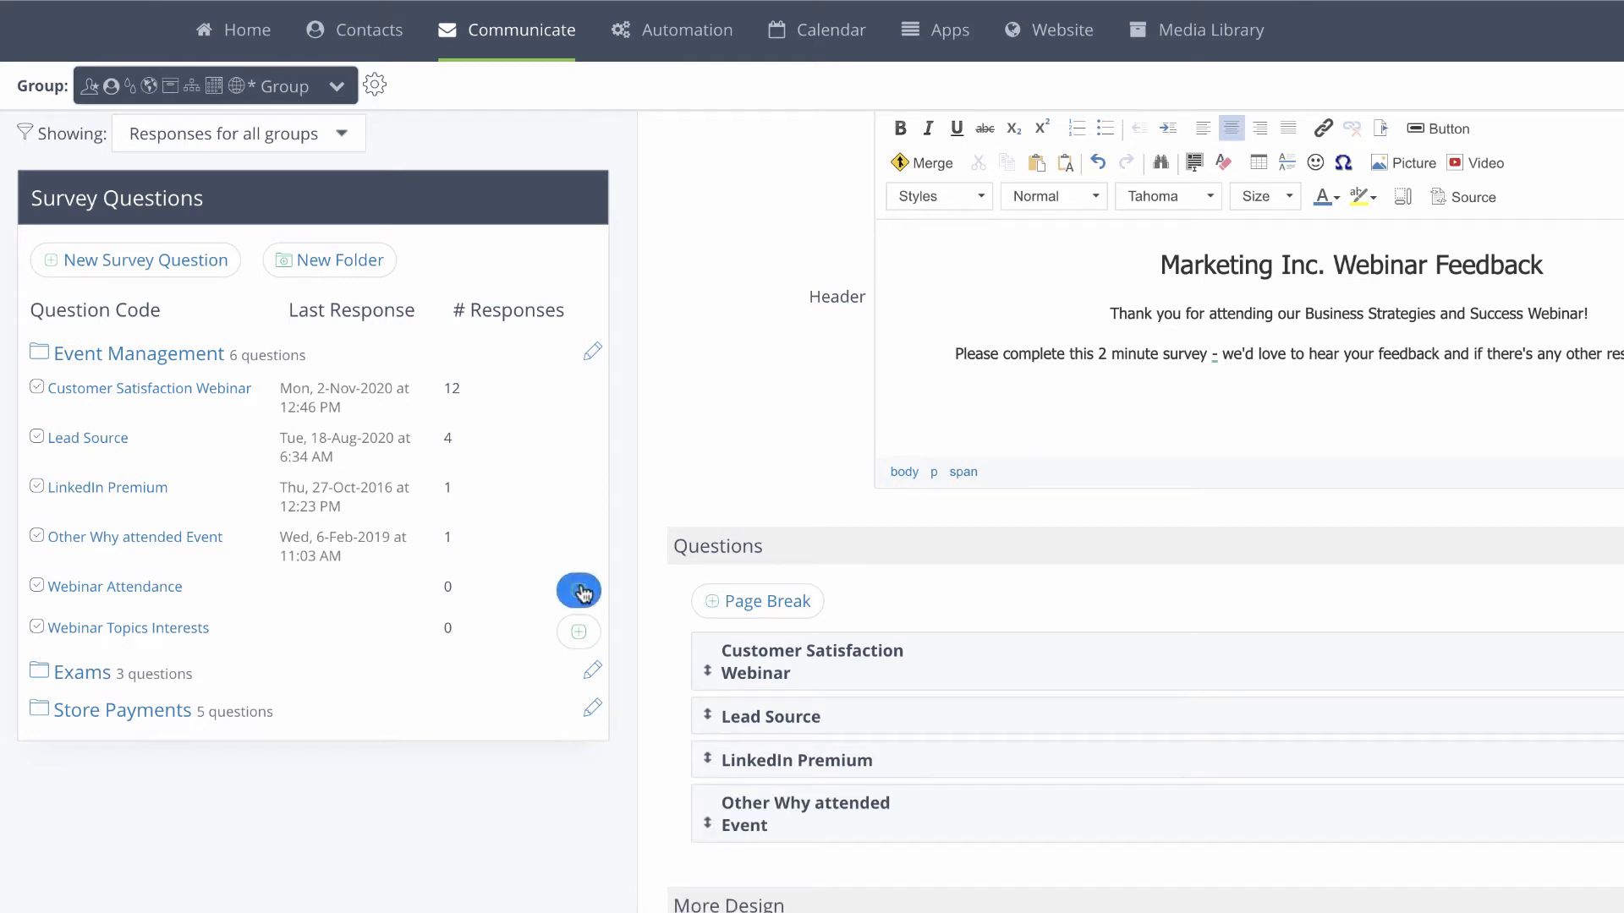
left_click(578, 590)
left_click(573, 621)
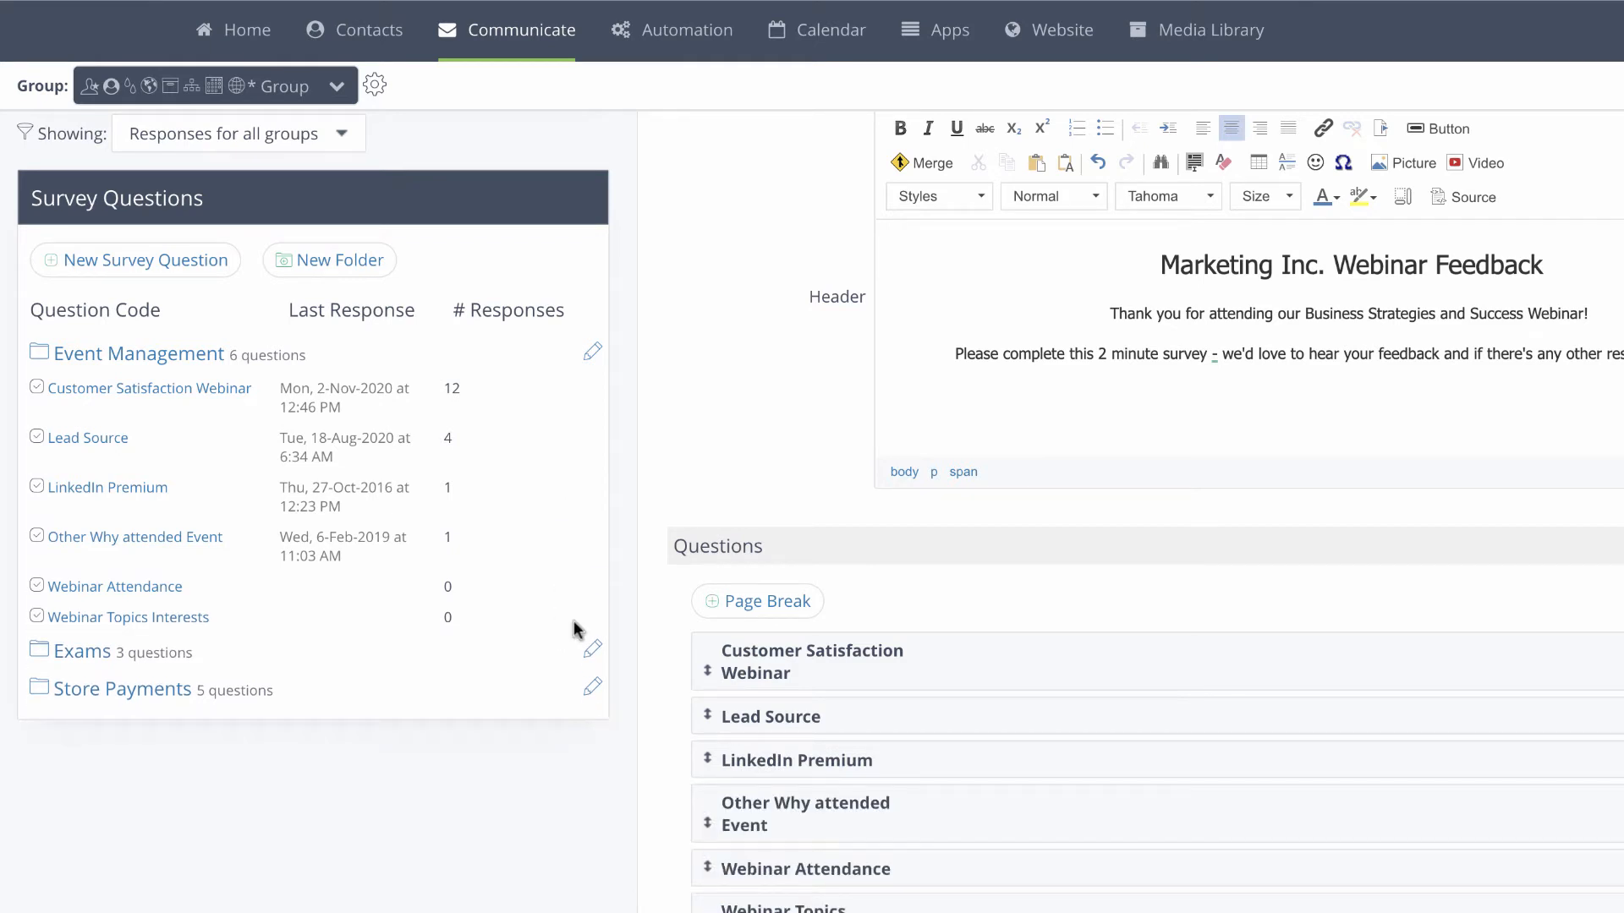
Reorder the questions to Webinar Attendance, Other Why attended Event, Lead Source, LinkedIn Premium, Customer Satisfaction Webinar, Webinar Topics Interests.
scroll(843, 741, "down", 2)
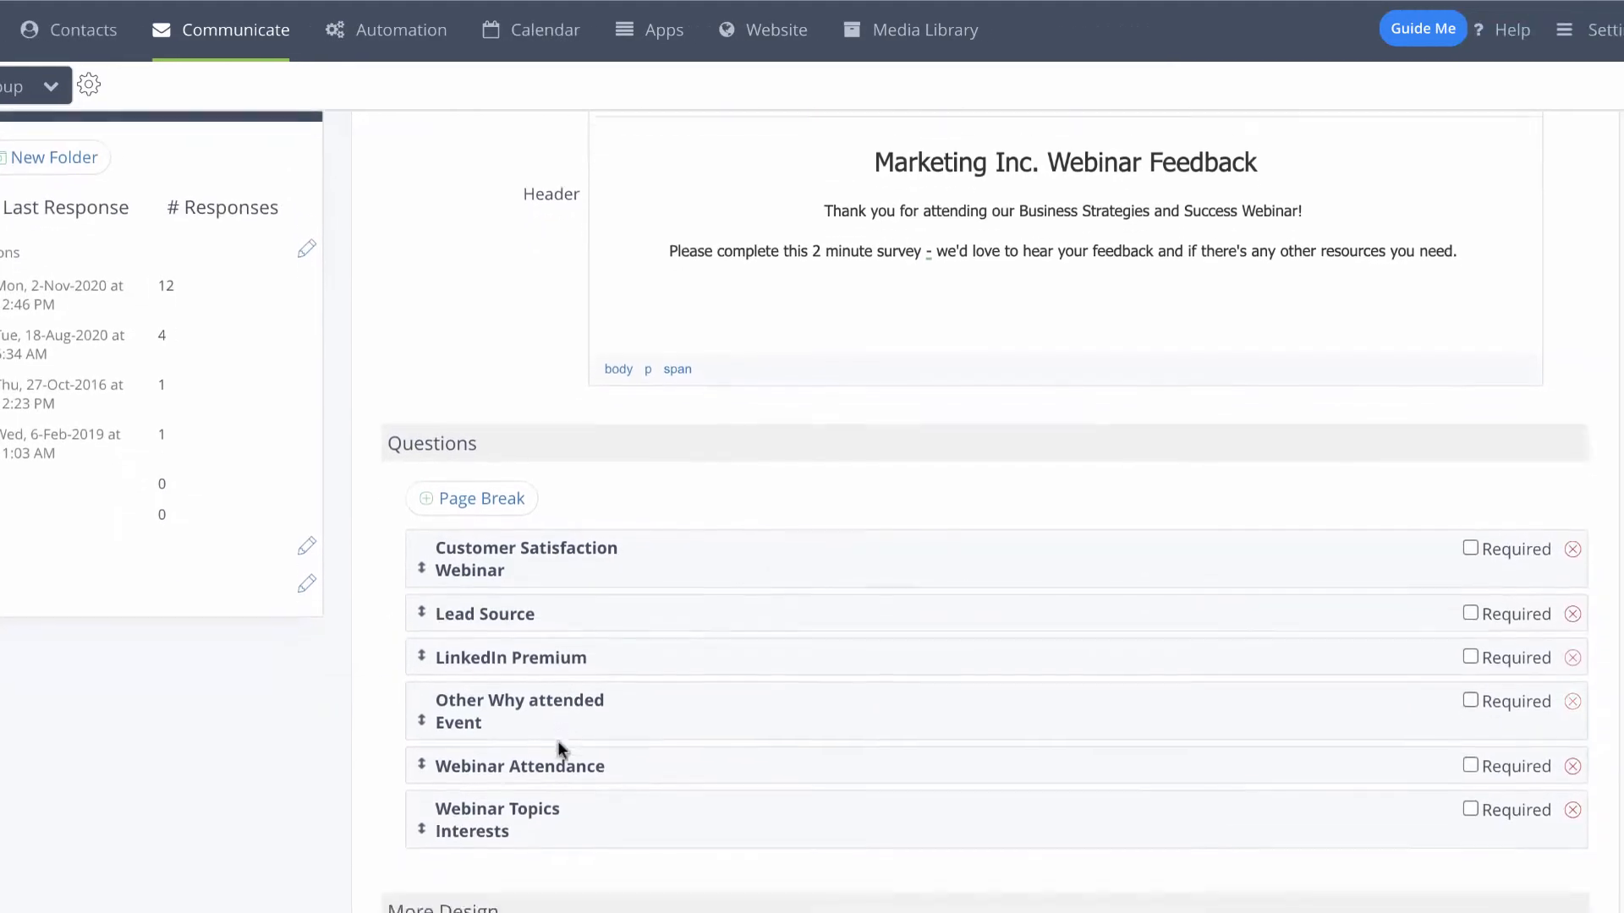
left_click_drag(424, 755, 423, 534)
left_click_drag(422, 743, 430, 585)
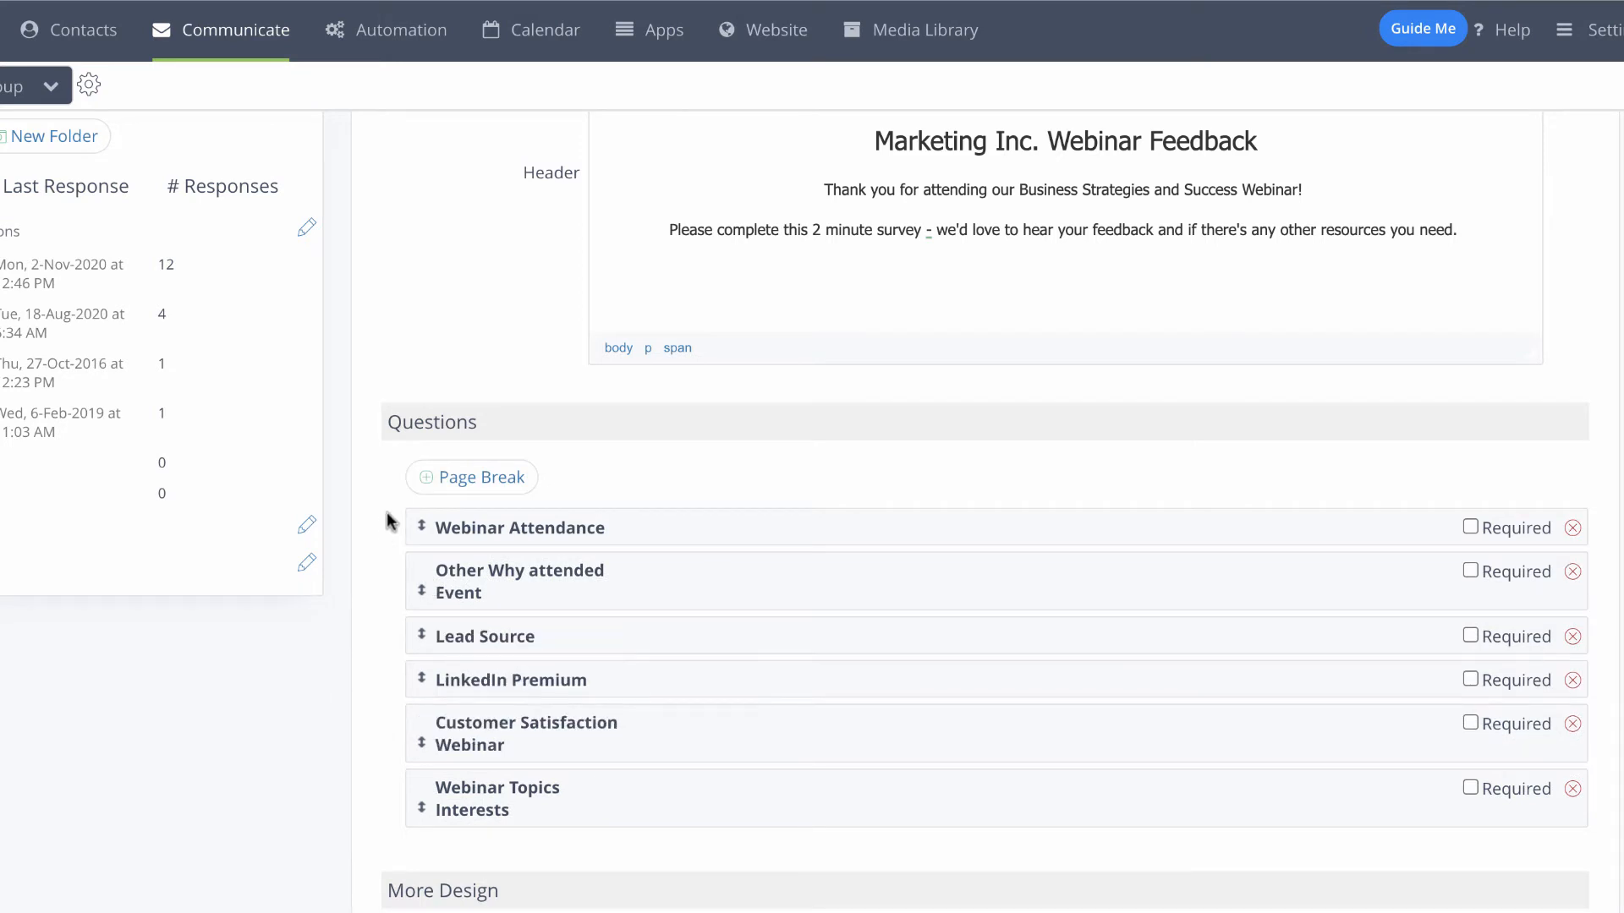
Insert page breaks after Other Why attended Event, LinkedIn Premium and Customer Satisfaction Webinar.
left_click(494, 493)
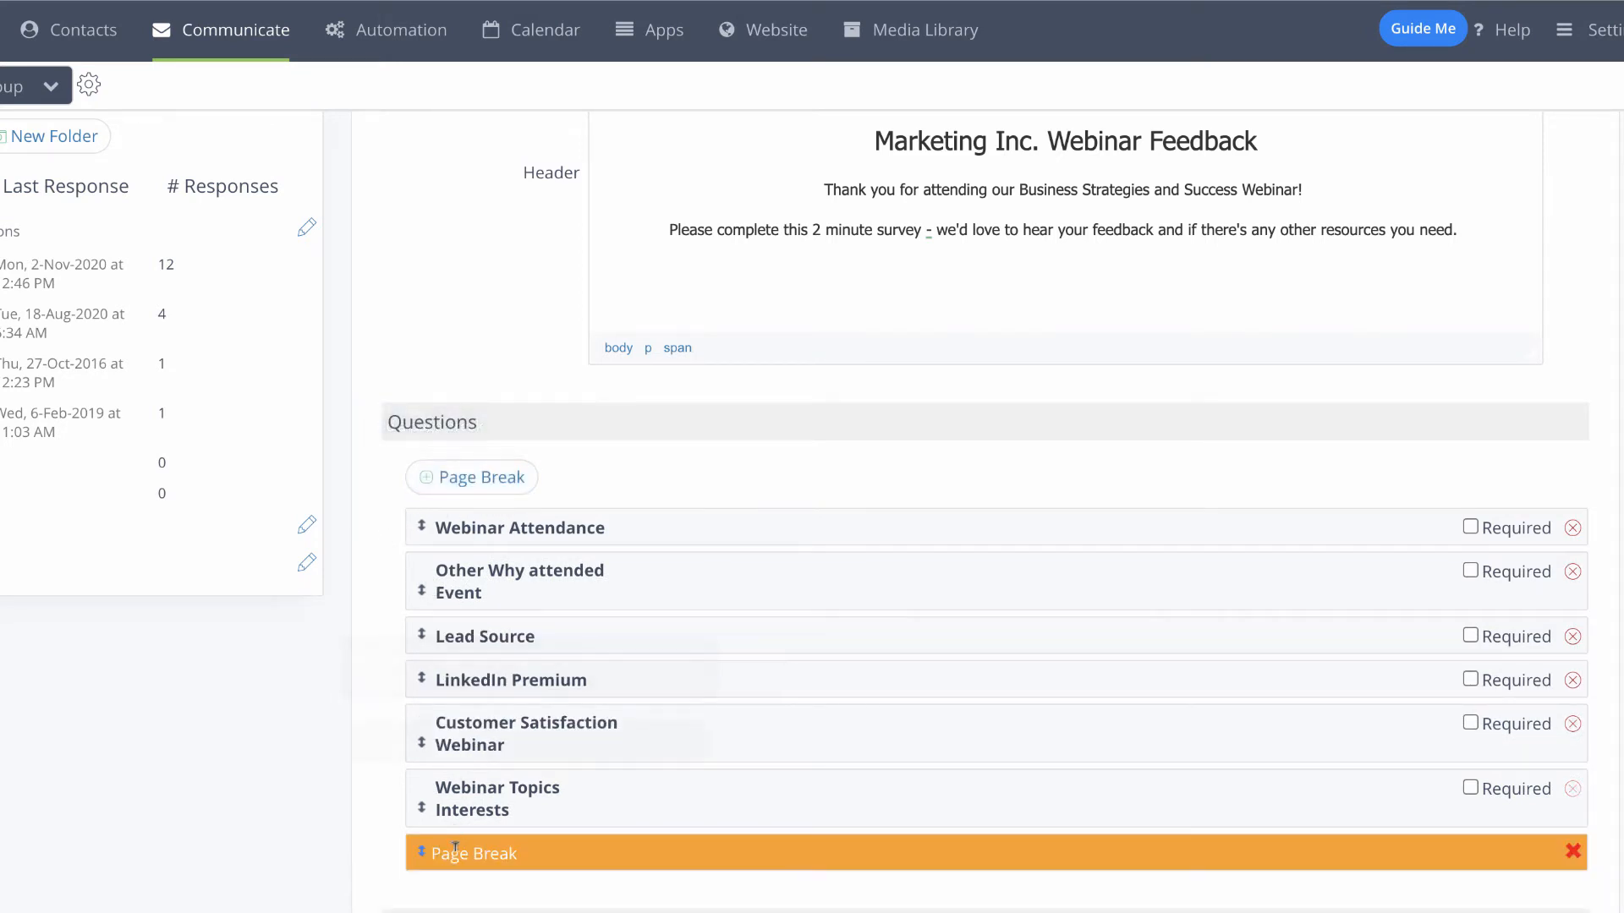
left_click_drag(427, 866, 440, 634)
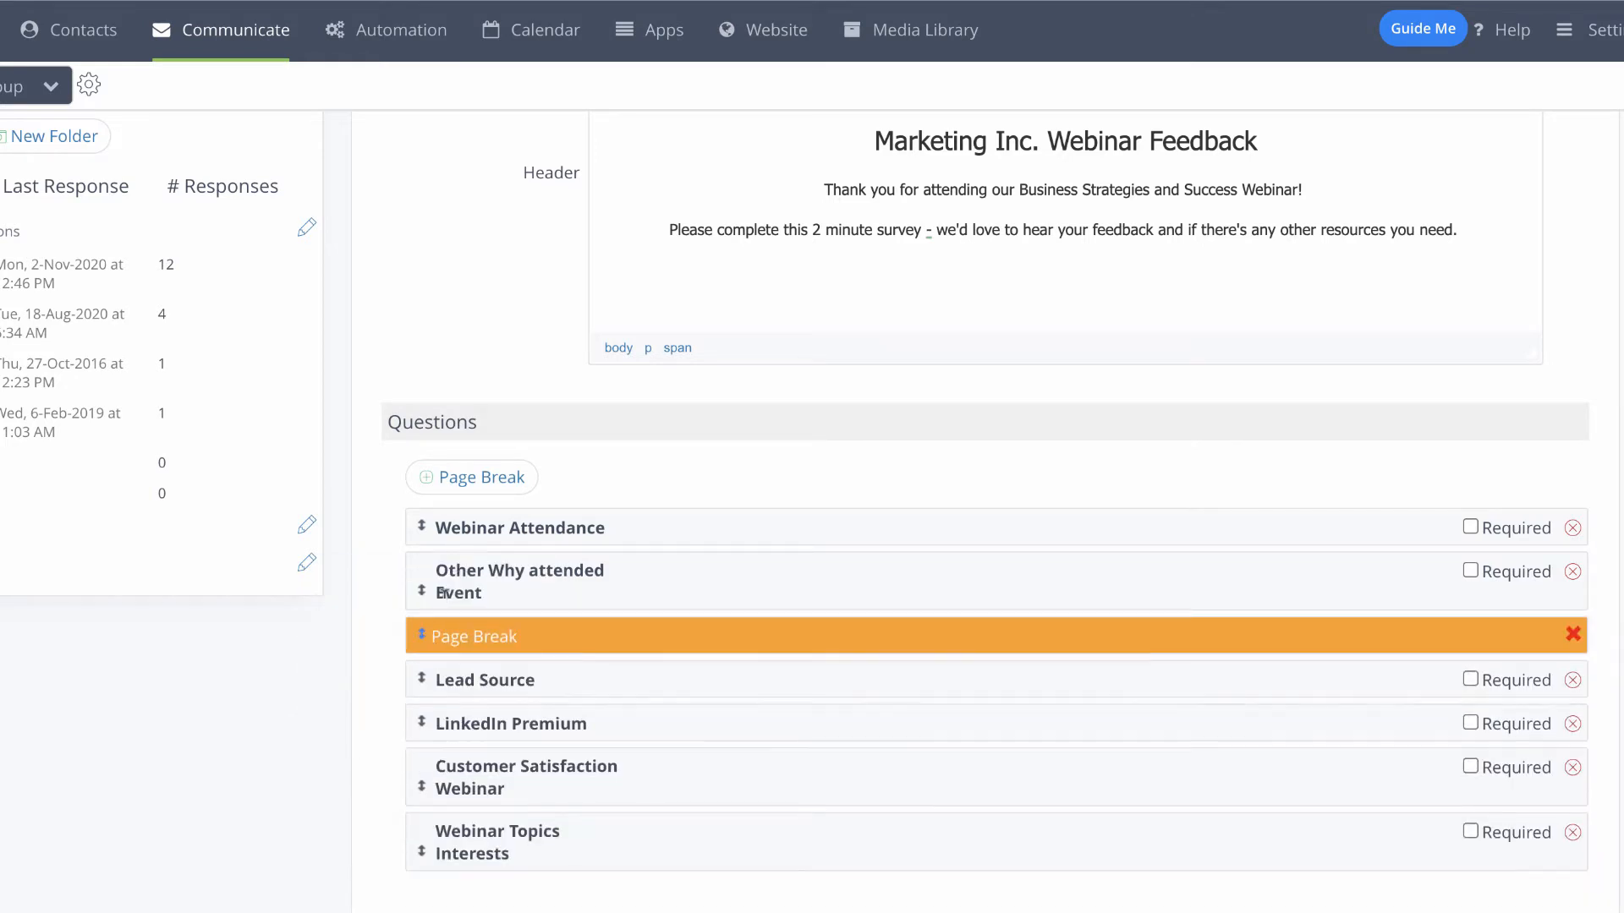
left_click(484, 482)
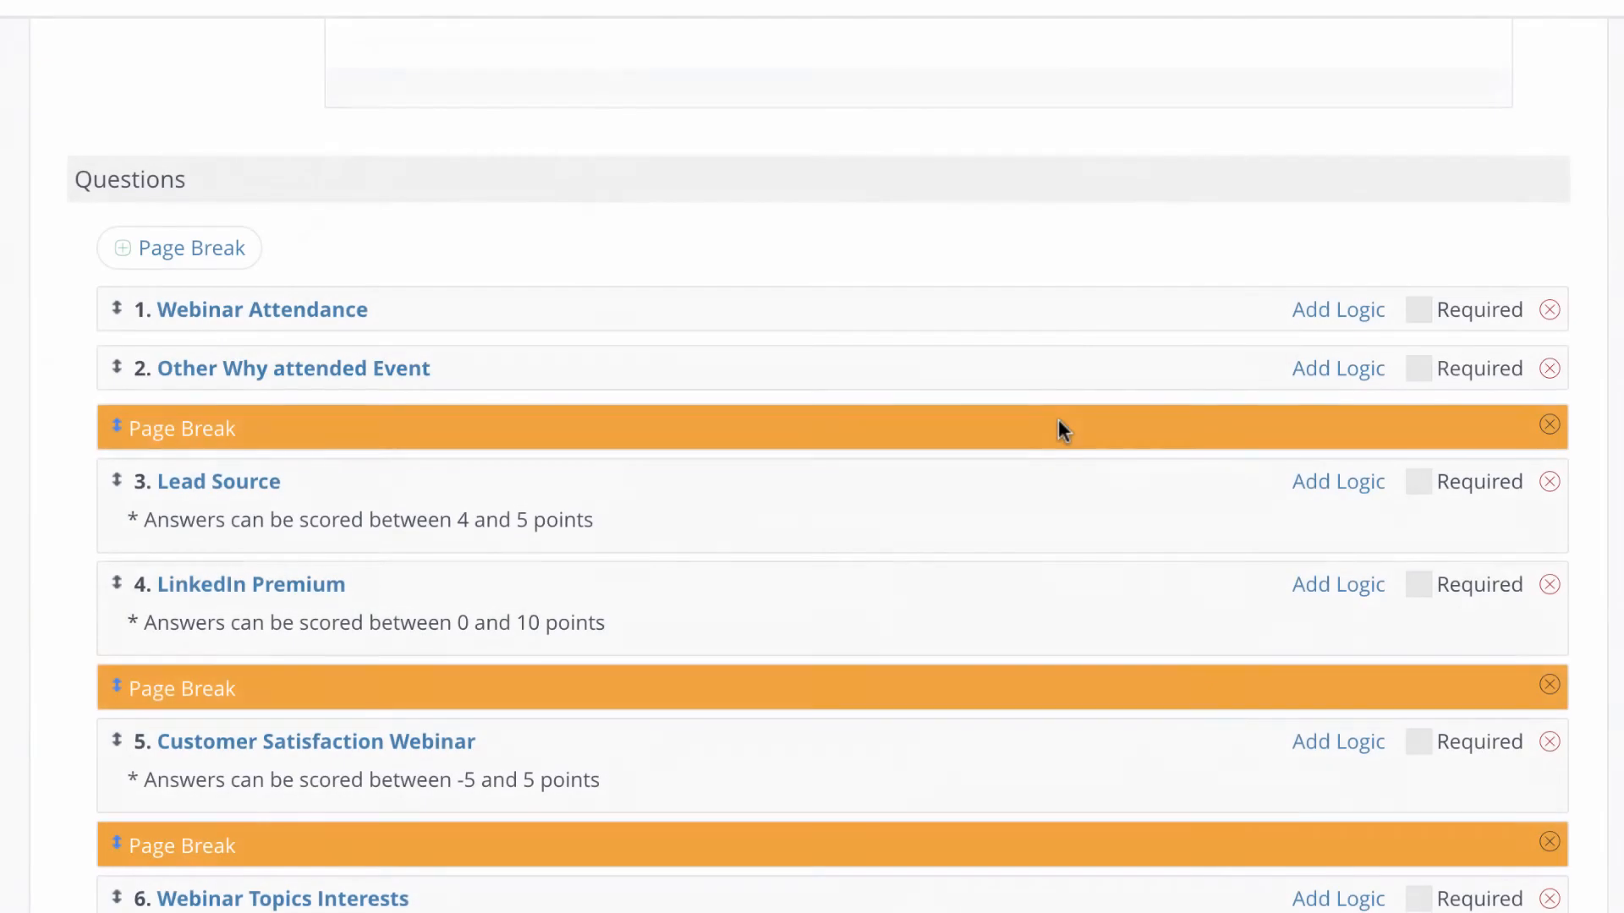
Make Webinar Attendance required and add logic to it that jumps to question 3 if the answer is not C. Other.
left_click(1419, 311)
left_click(1344, 326)
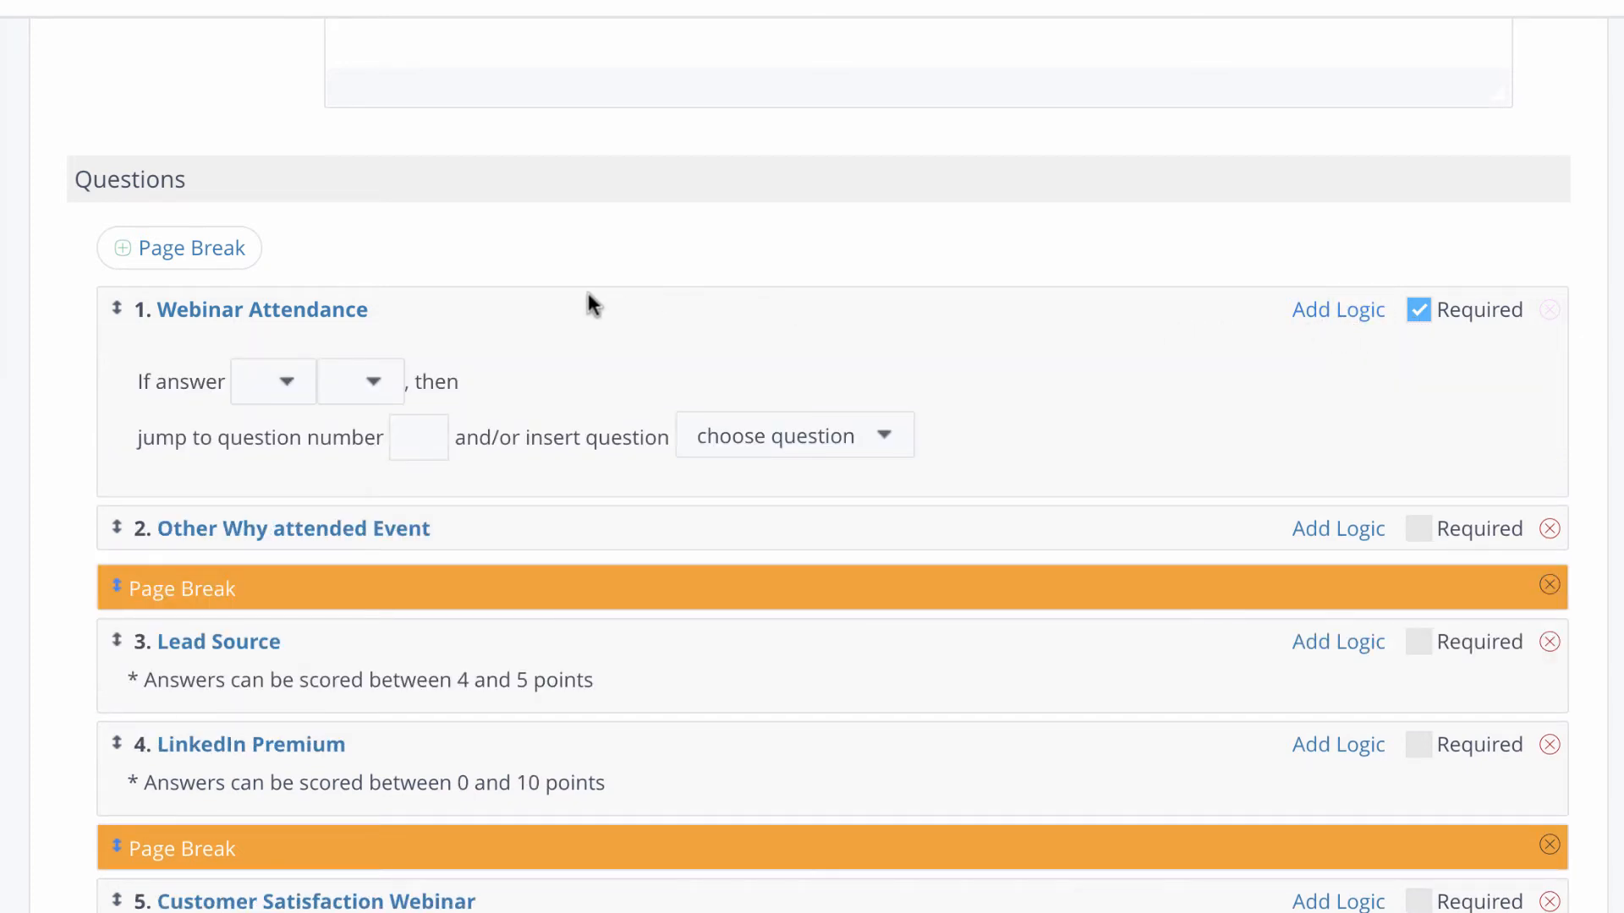
left_click(284, 394)
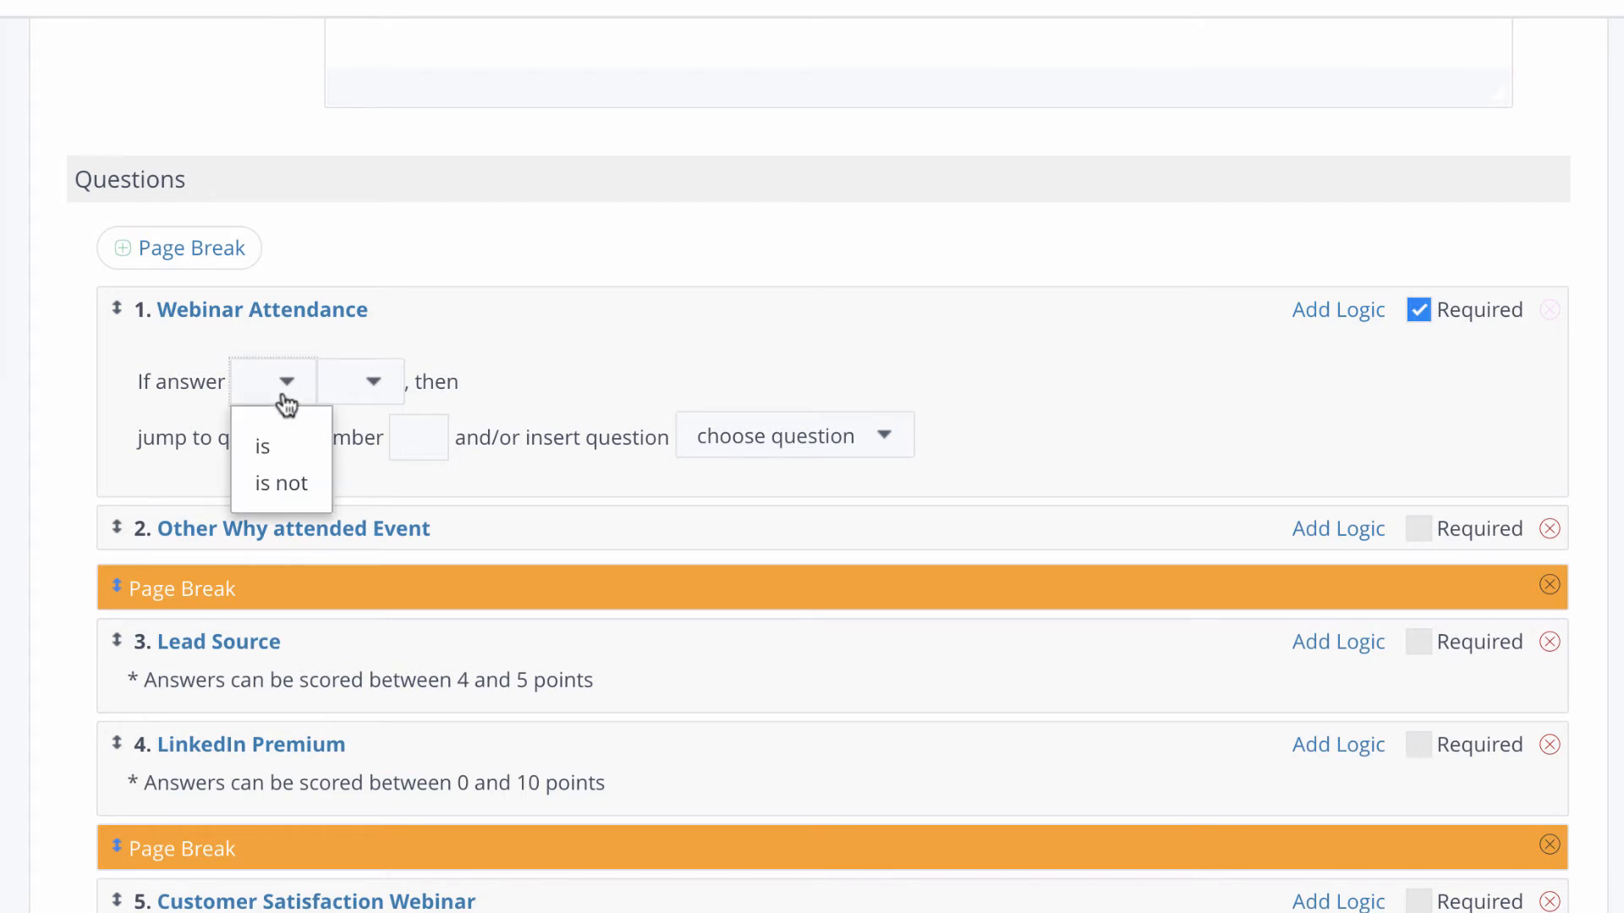
left_click(282, 484)
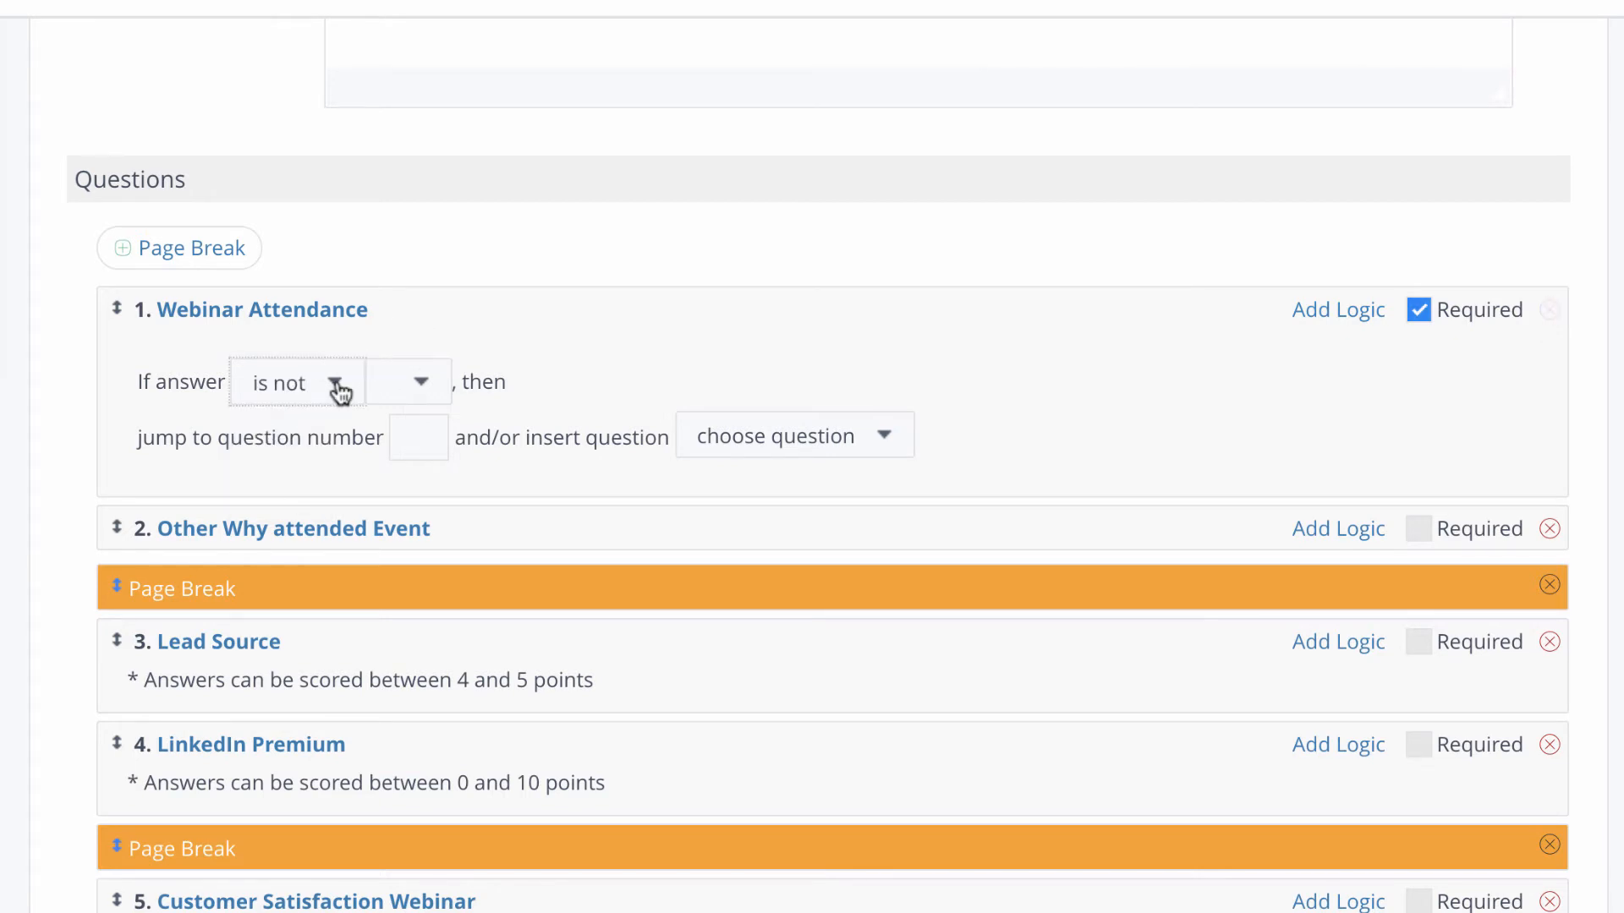
left_click(421, 386)
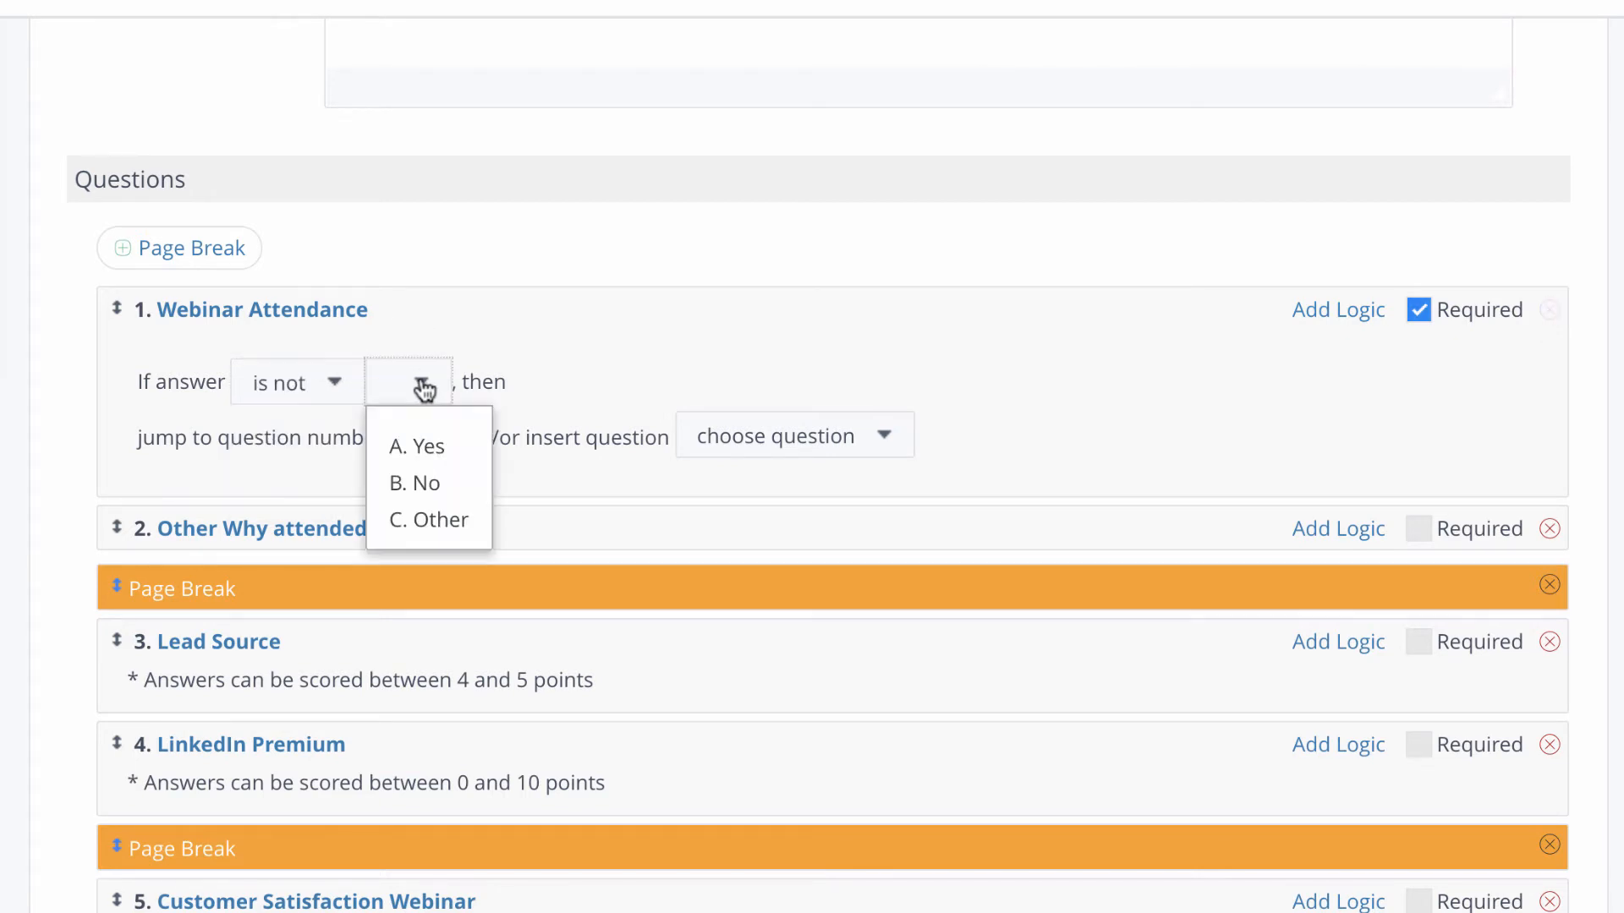
left_click(446, 520)
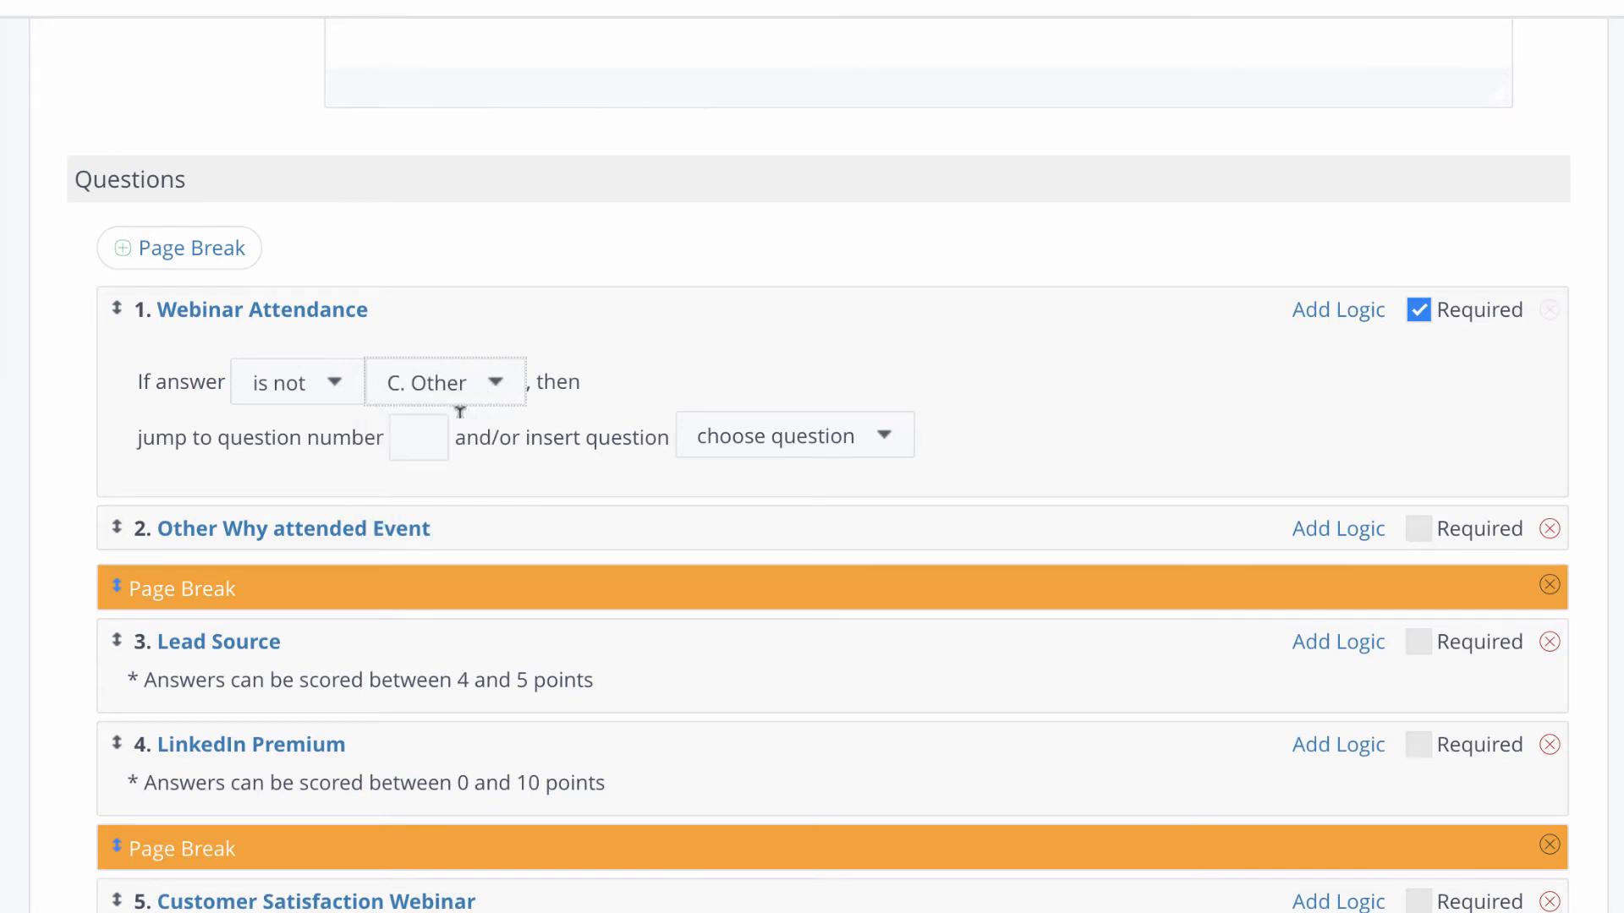
left_click(439, 430)
type("3")
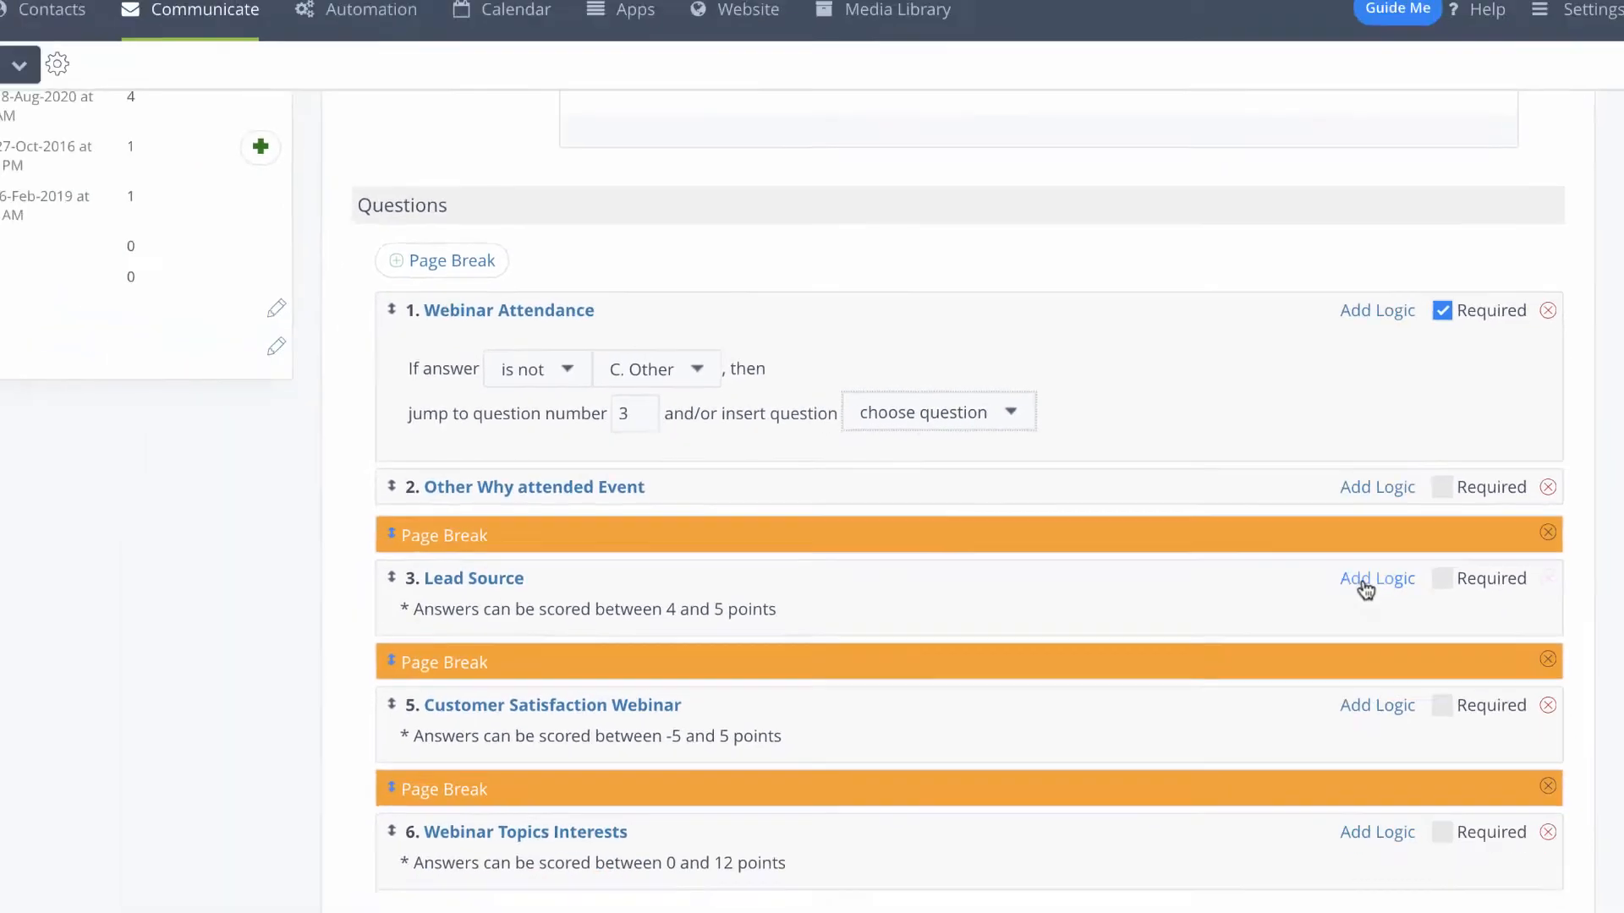
Add logic to Lead Source that inserts the LinkedIn Premium question if the answer is A. LinkedIn.
left_click(1324, 624)
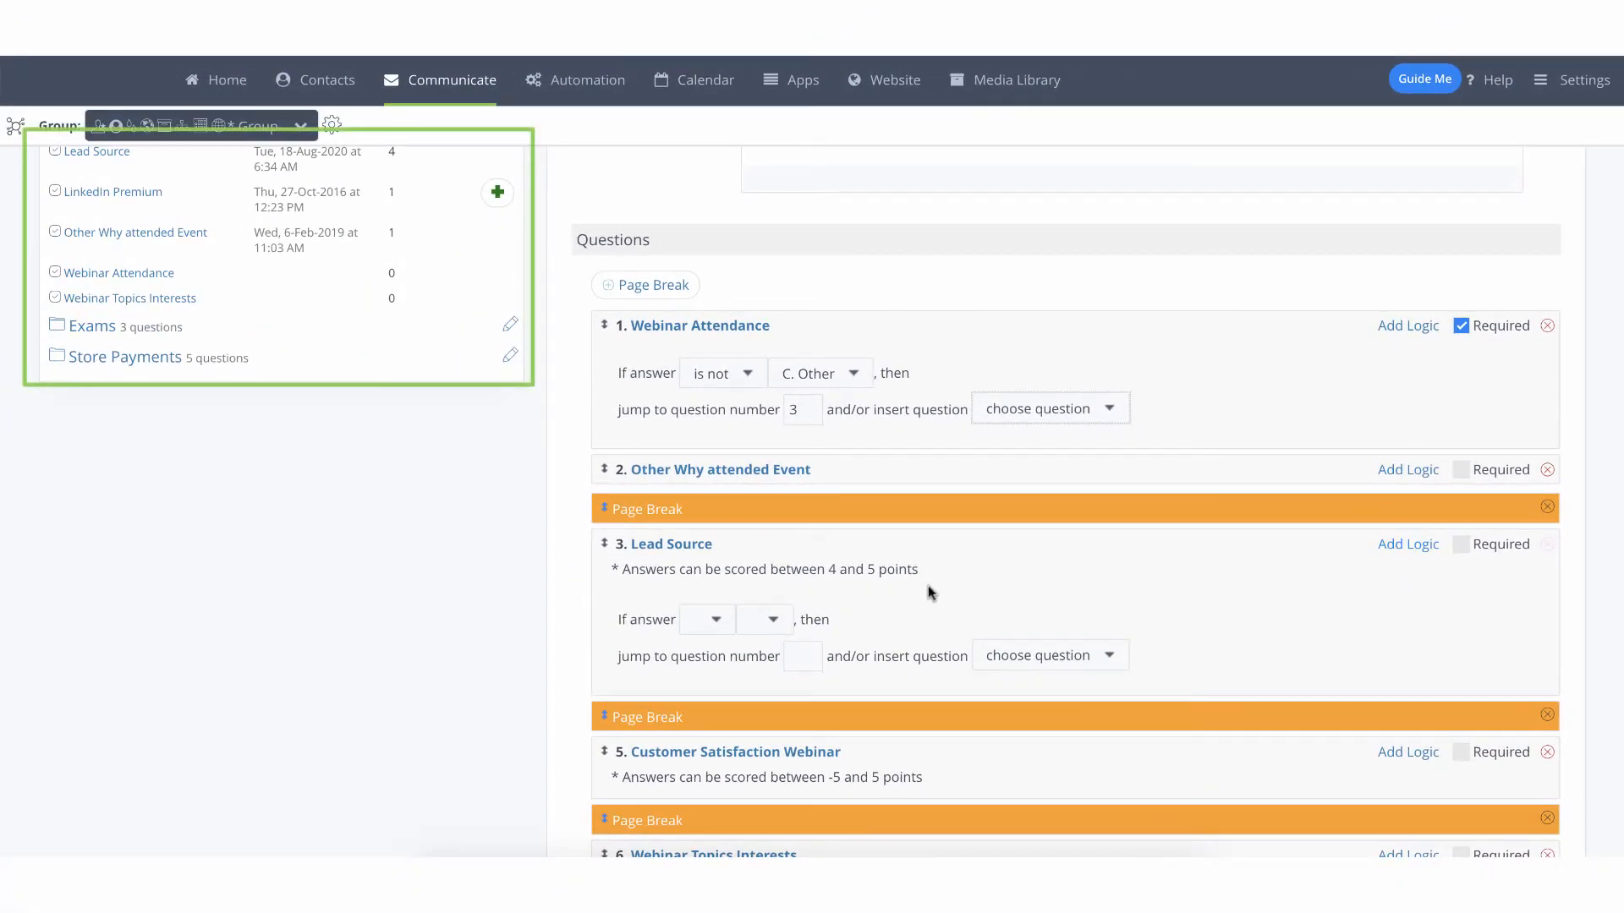
left_click(716, 620)
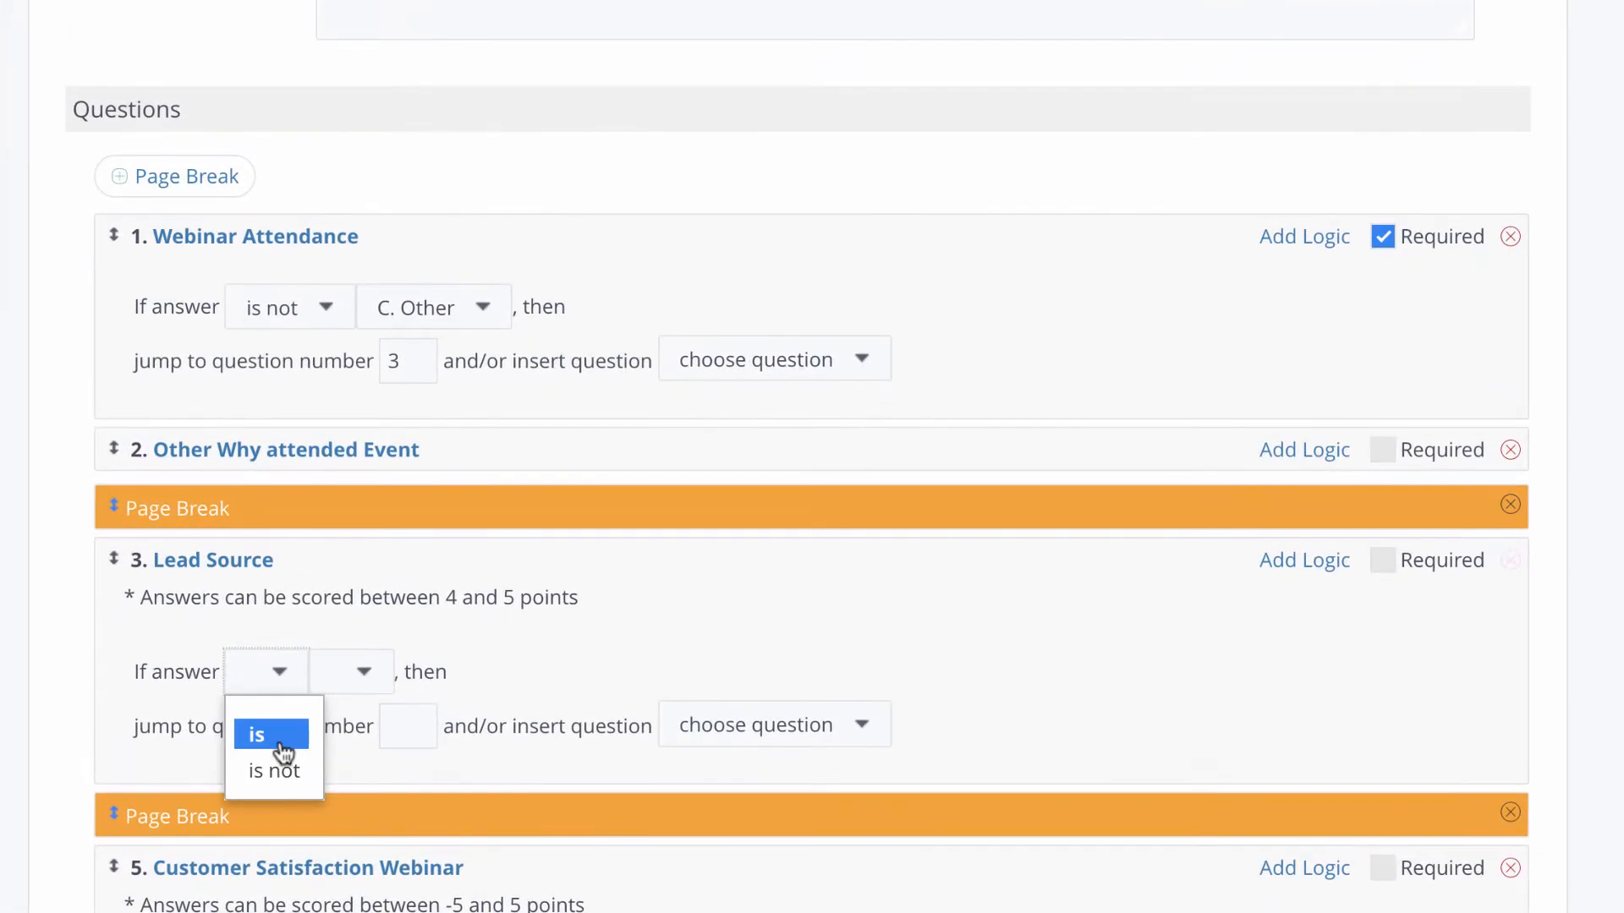
left_click(281, 752)
left_click(362, 696)
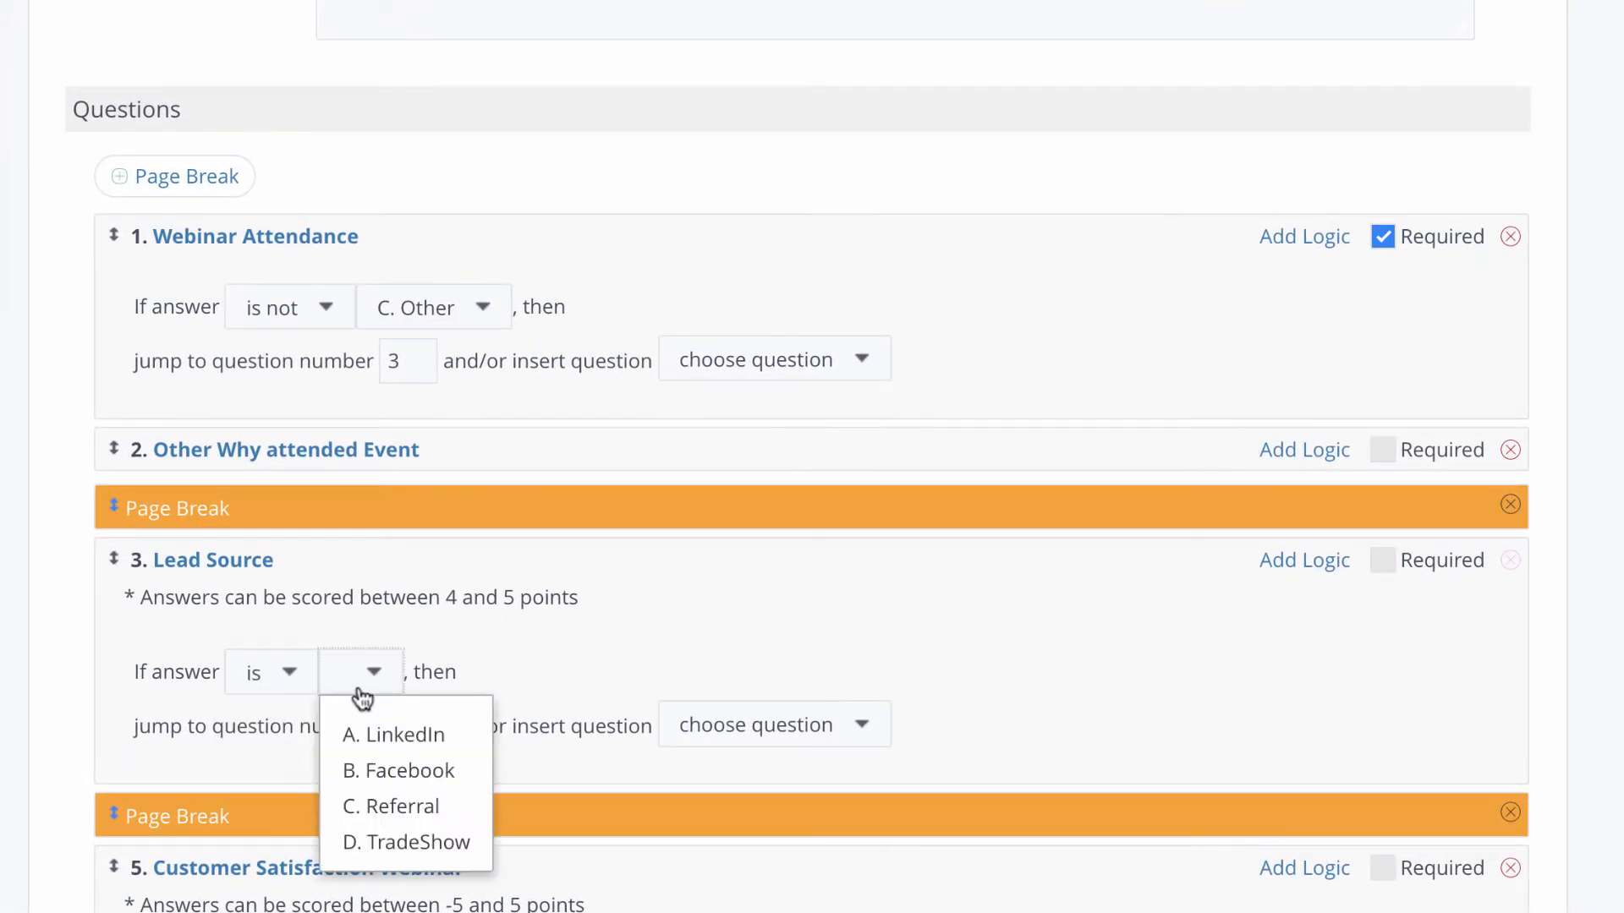
left_click(391, 732)
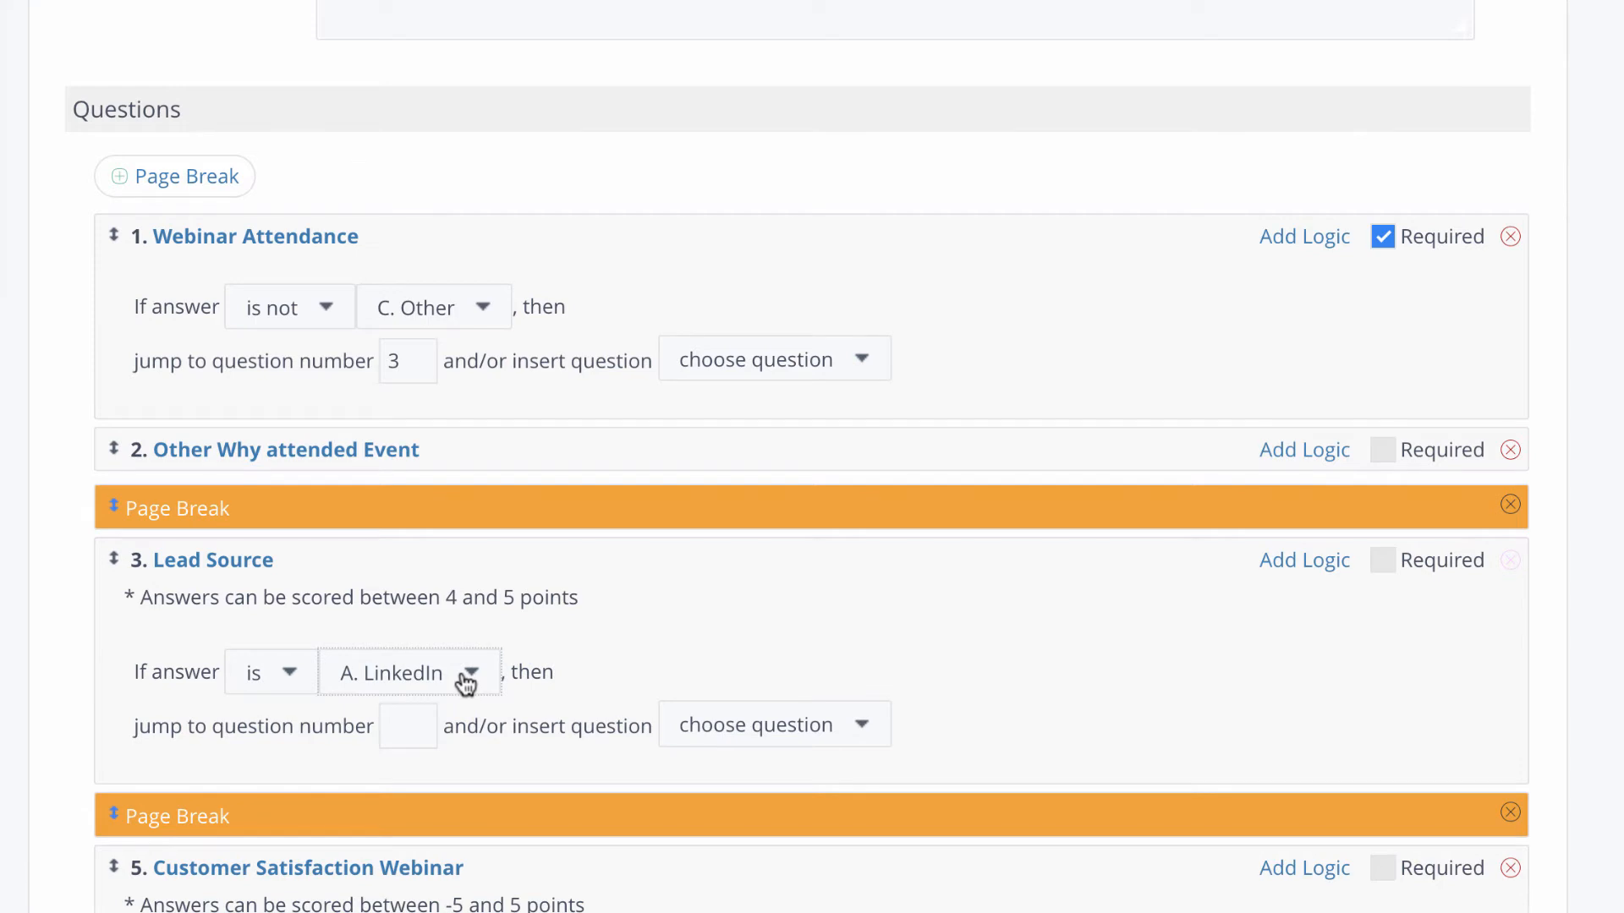
left_click(862, 648)
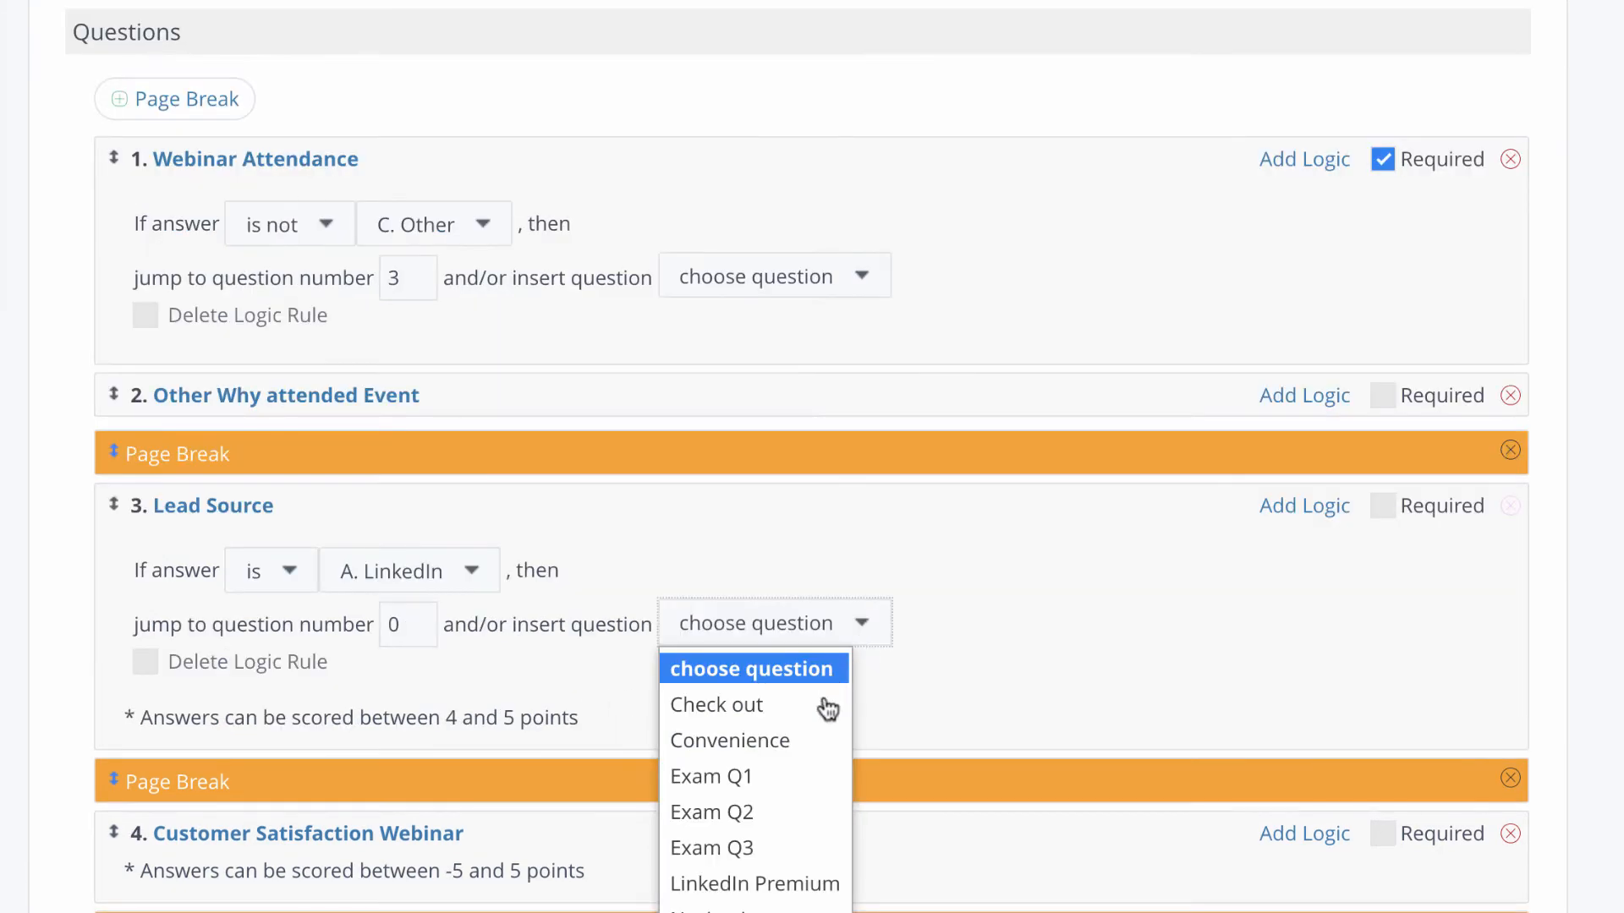
left_click(810, 880)
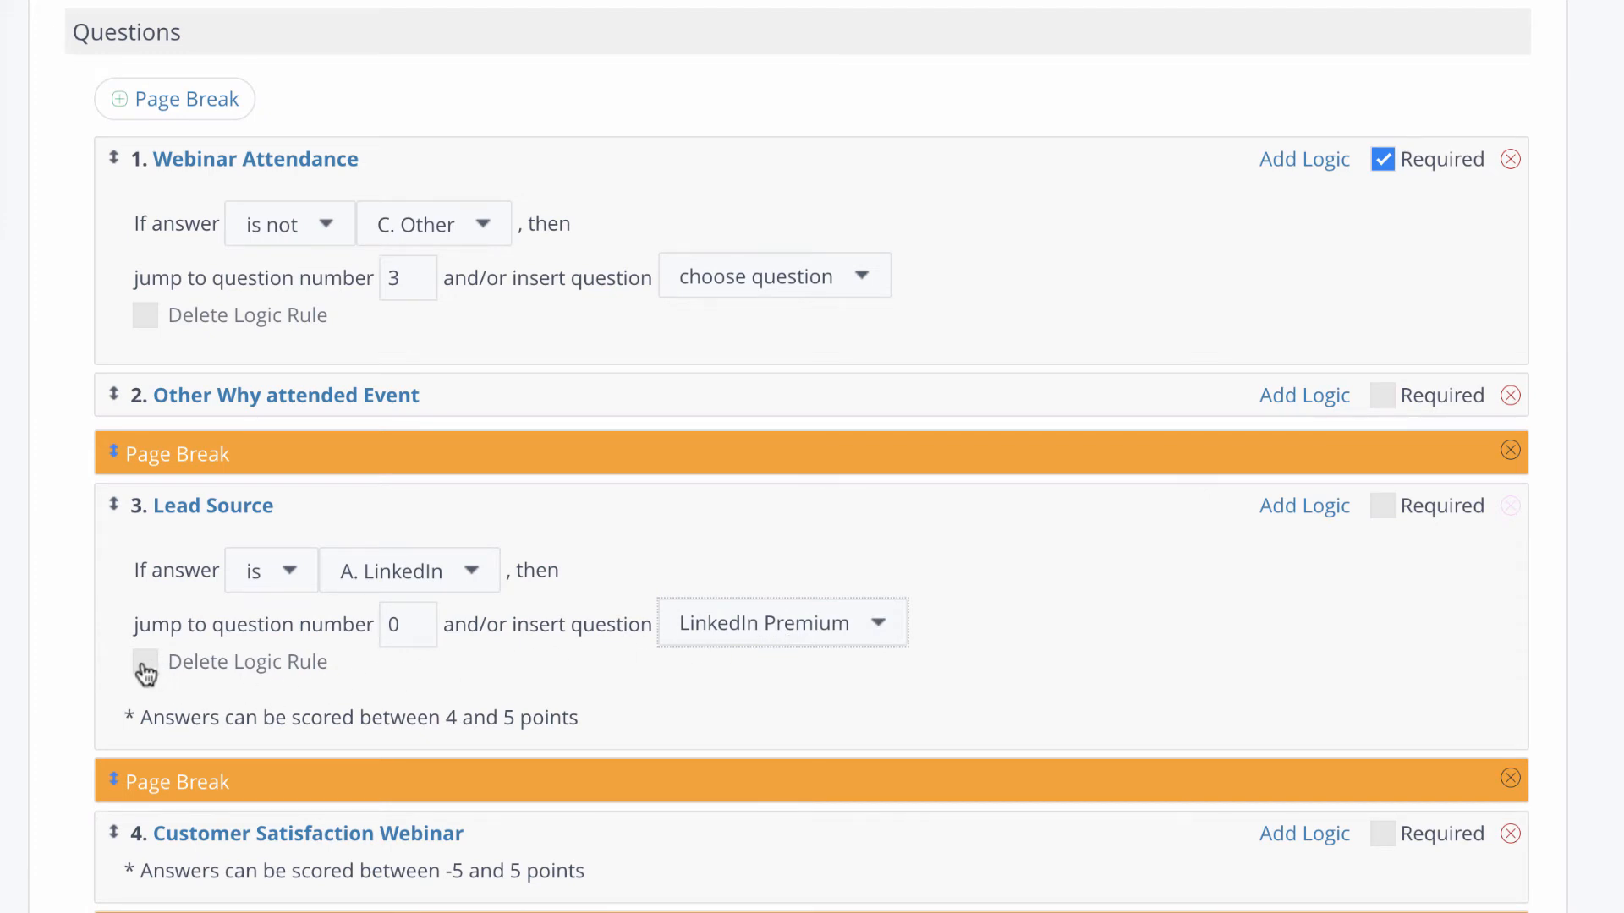
Set the submit button to 20 px with the text "Submit Feedback" and enter the footer "Thank you for your feedback, we appreciate your time!".
scroll(145, 672, "down", 10)
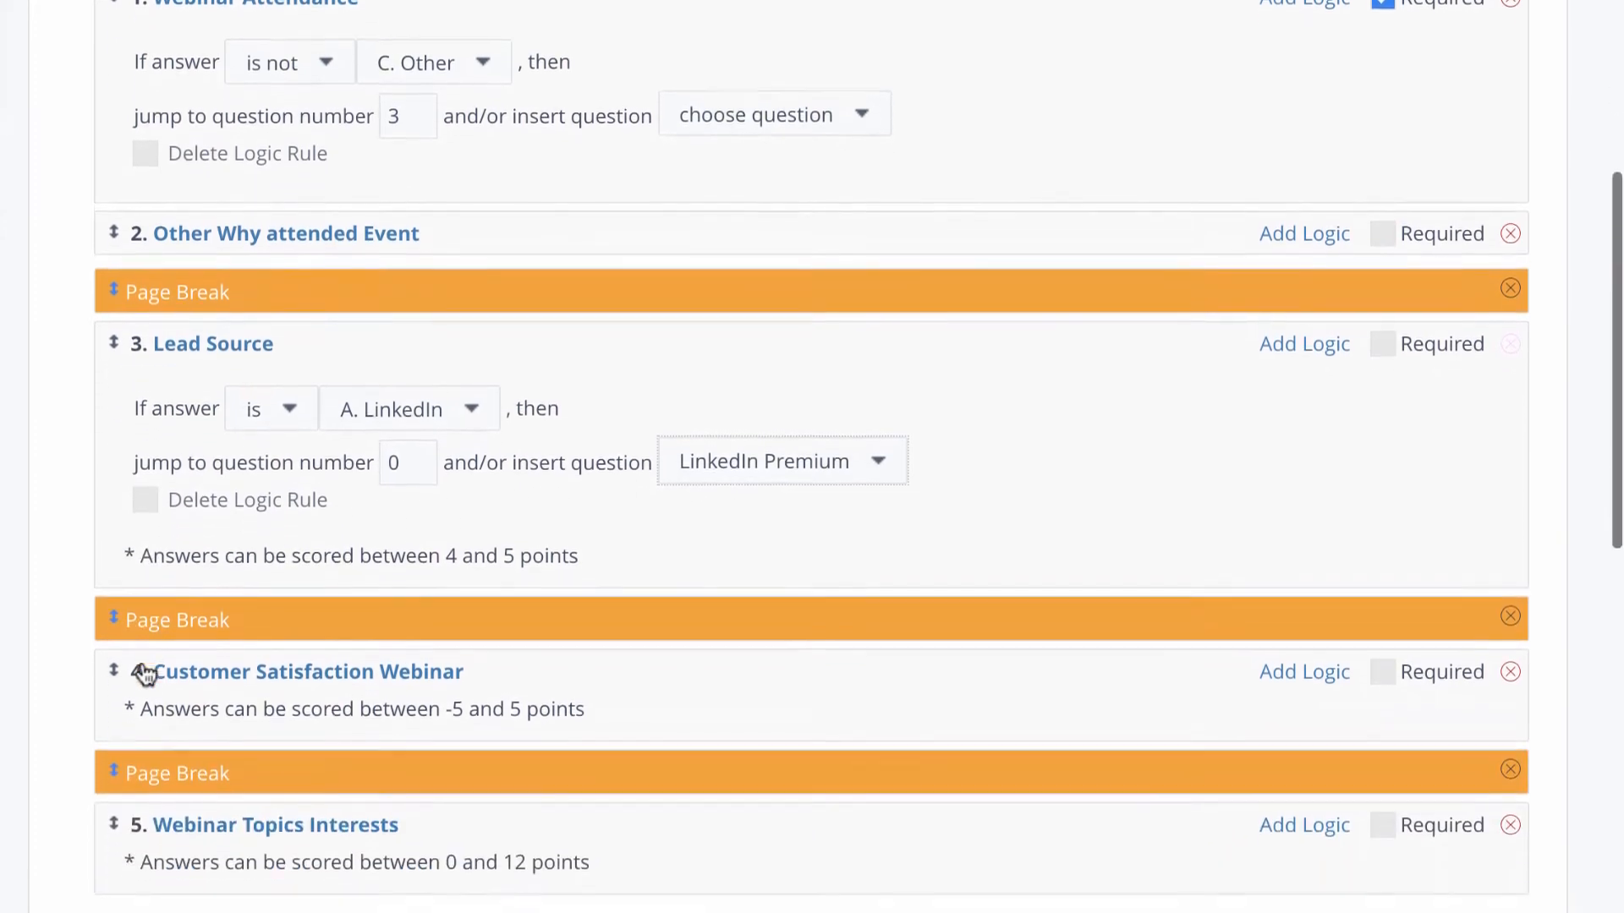
scroll(140, 661, "down", 4)
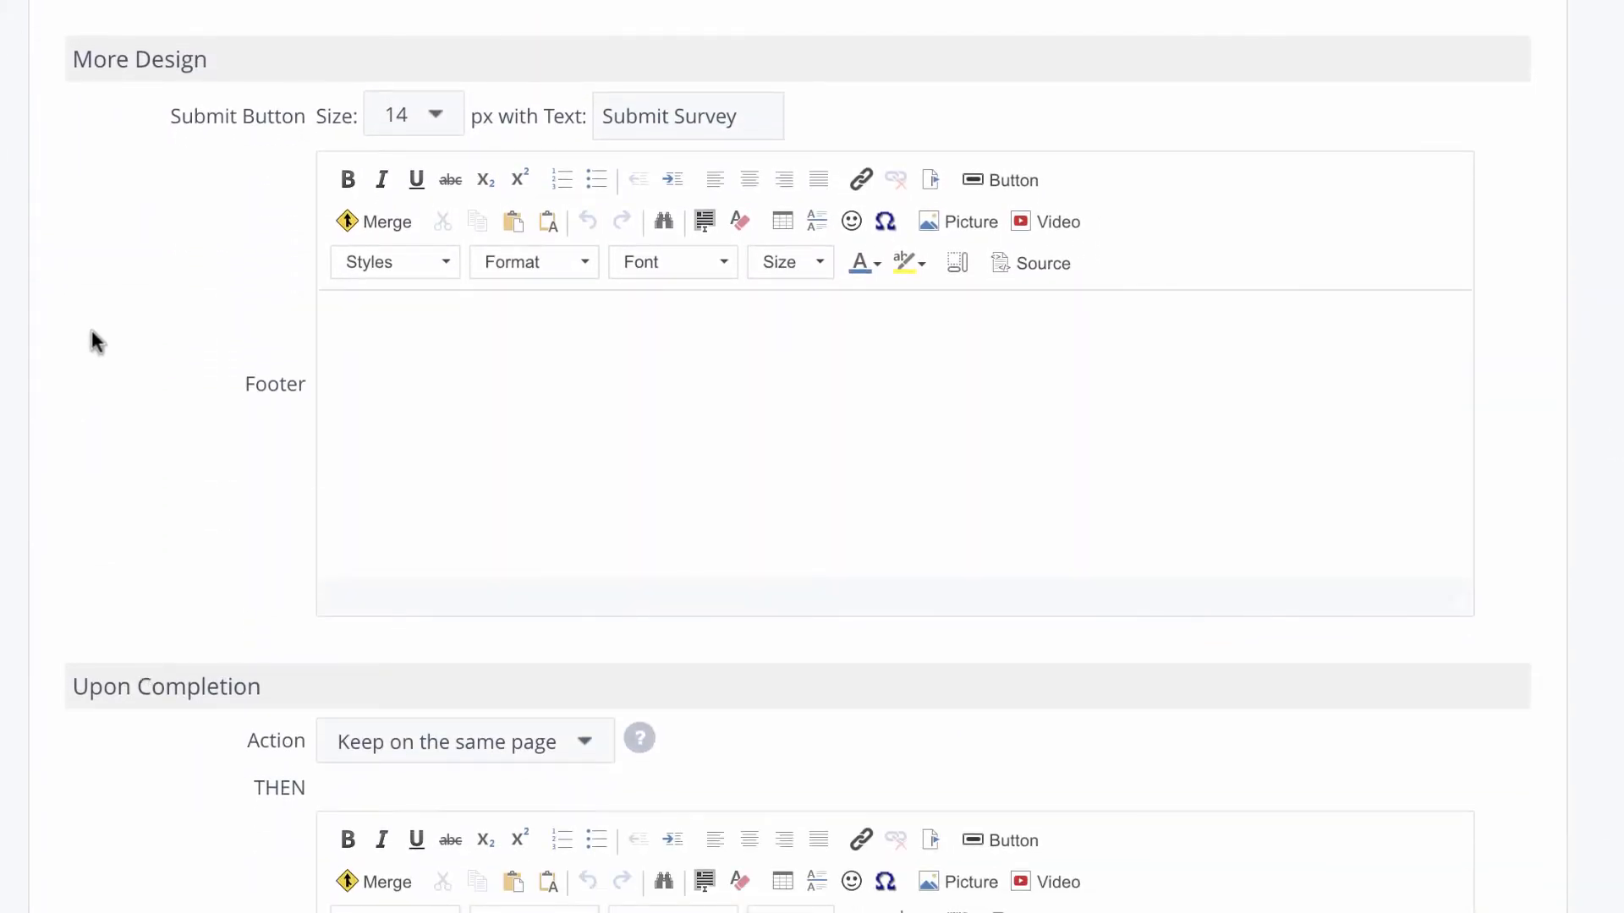
left_click(420, 126)
double_click(715, 116)
type("Feedback")
left_click(643, 346)
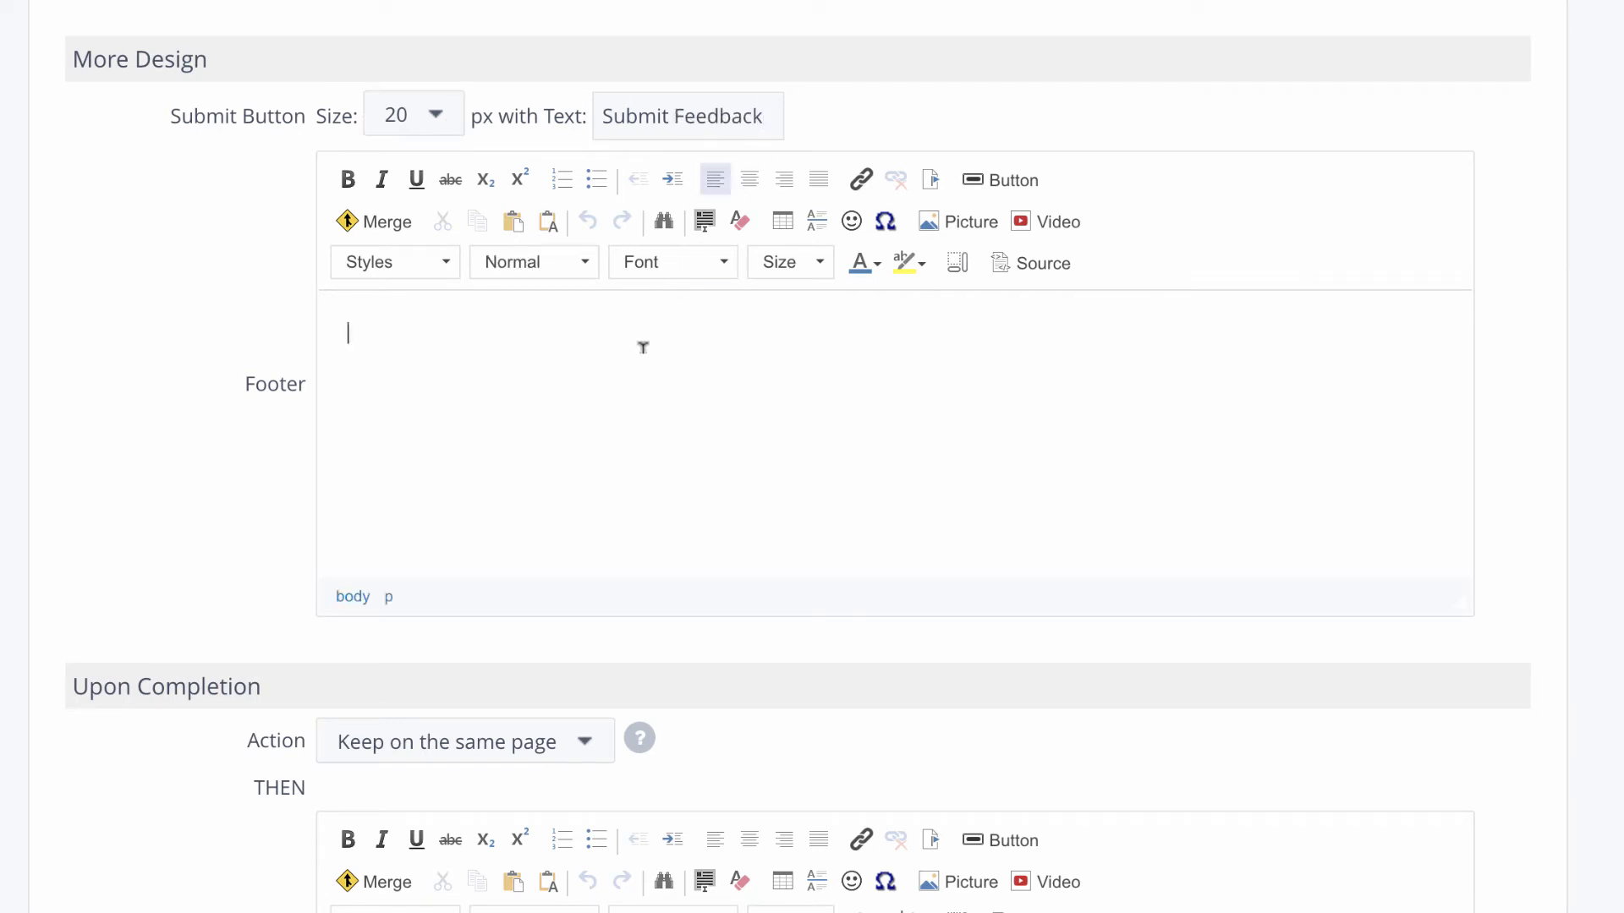
type("Thank you for your feedback, we appreciate your time!")
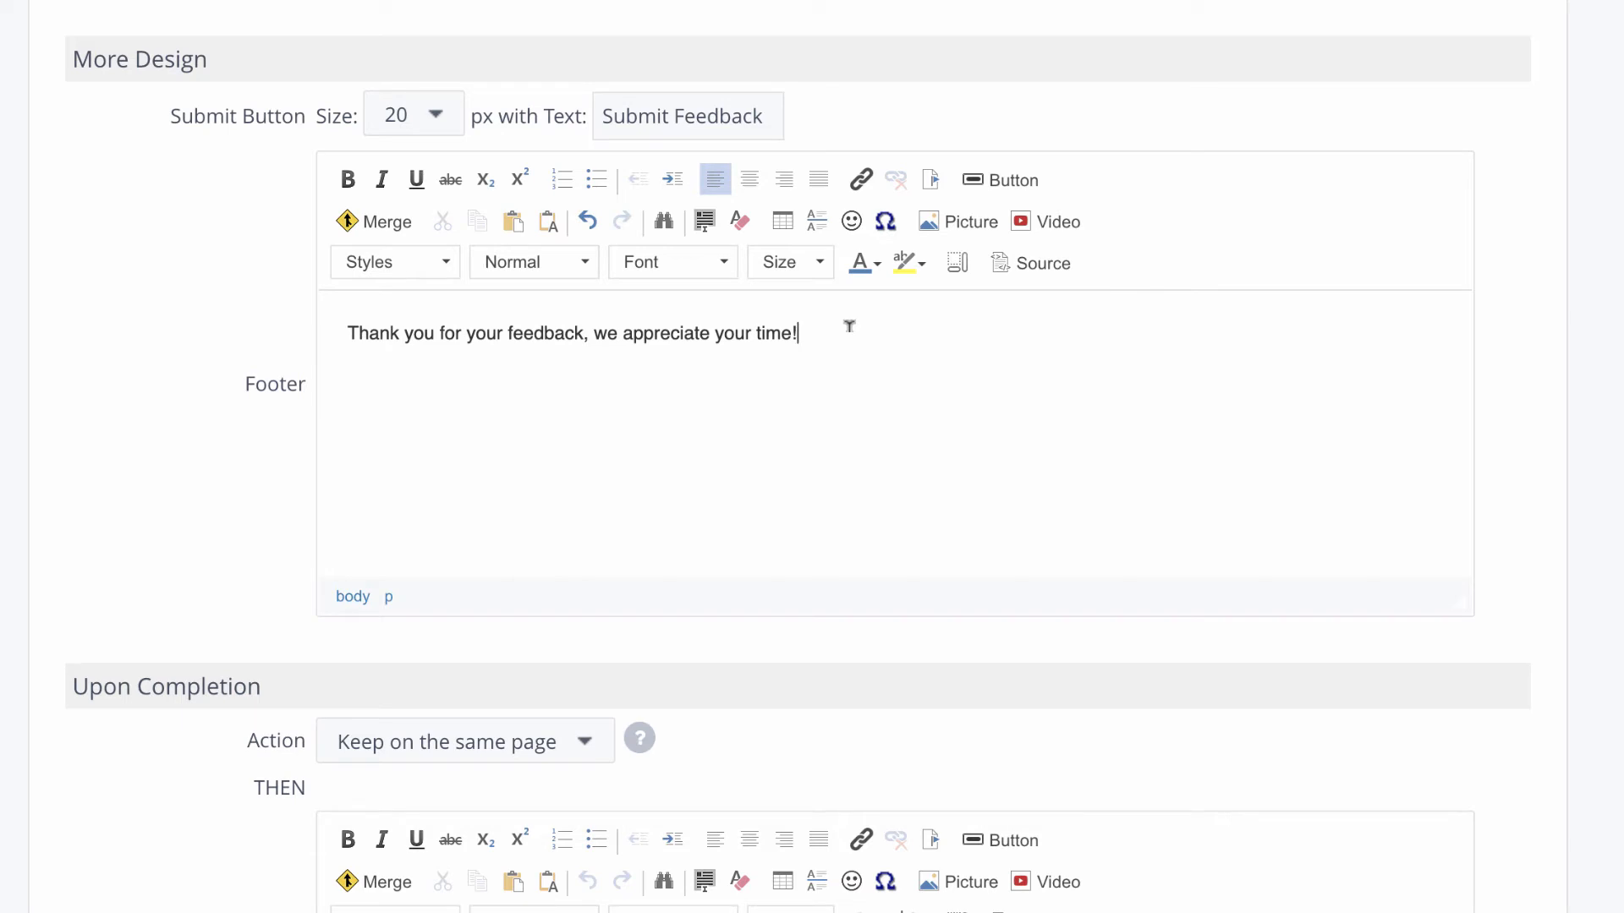
Choose "Keep on the same page" as the action upon survey completion.
scroll(849, 326, "down", 7)
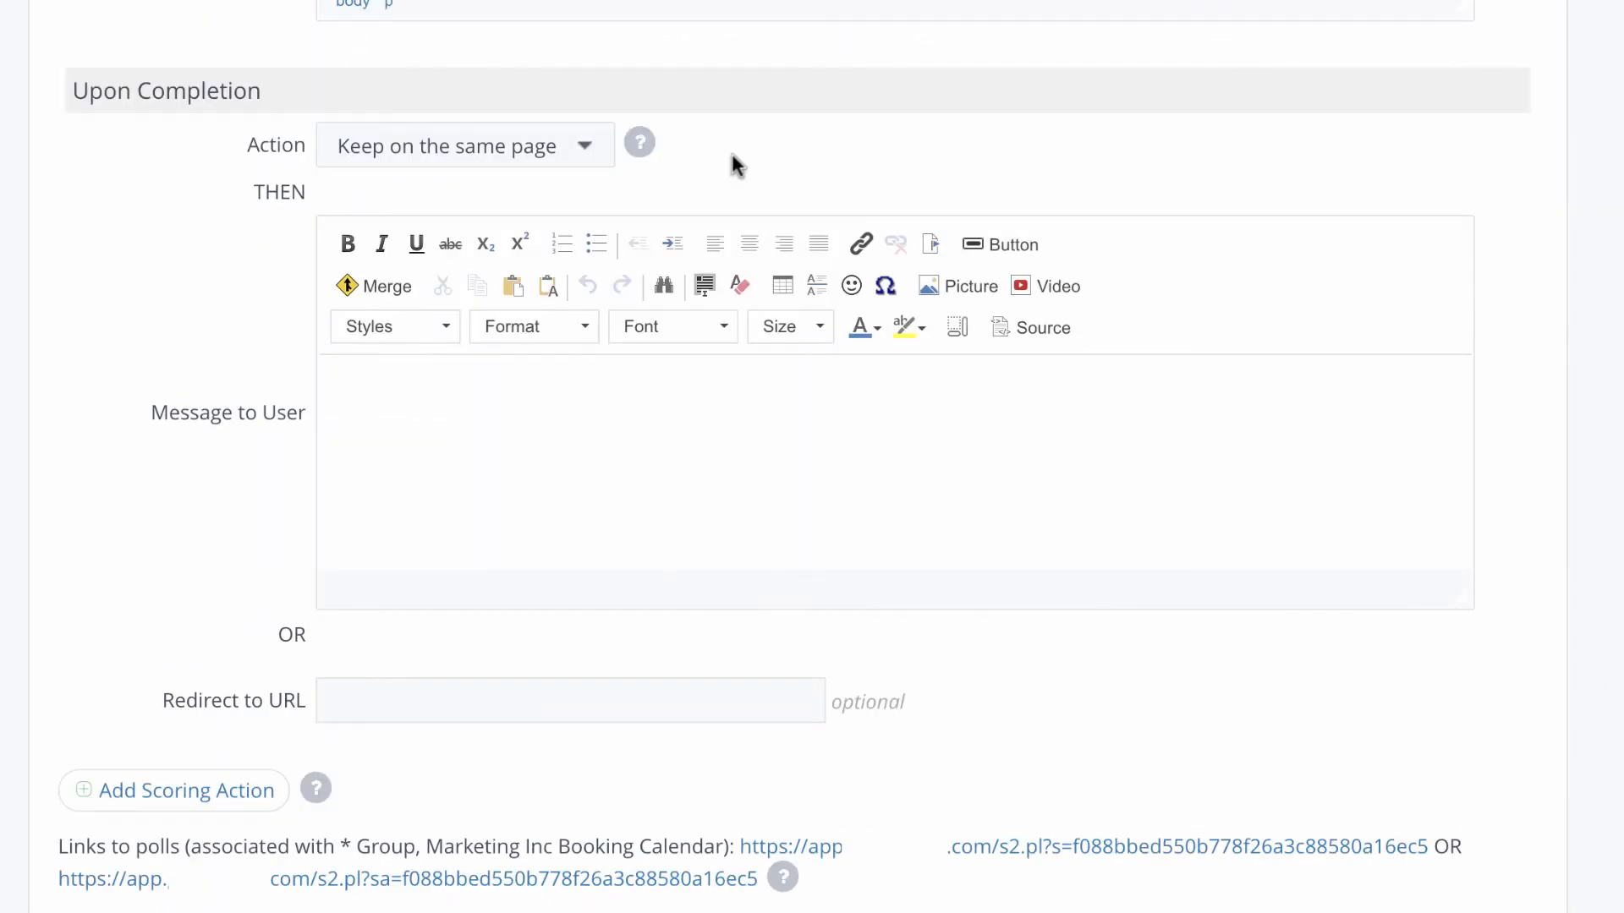
left_click(554, 157)
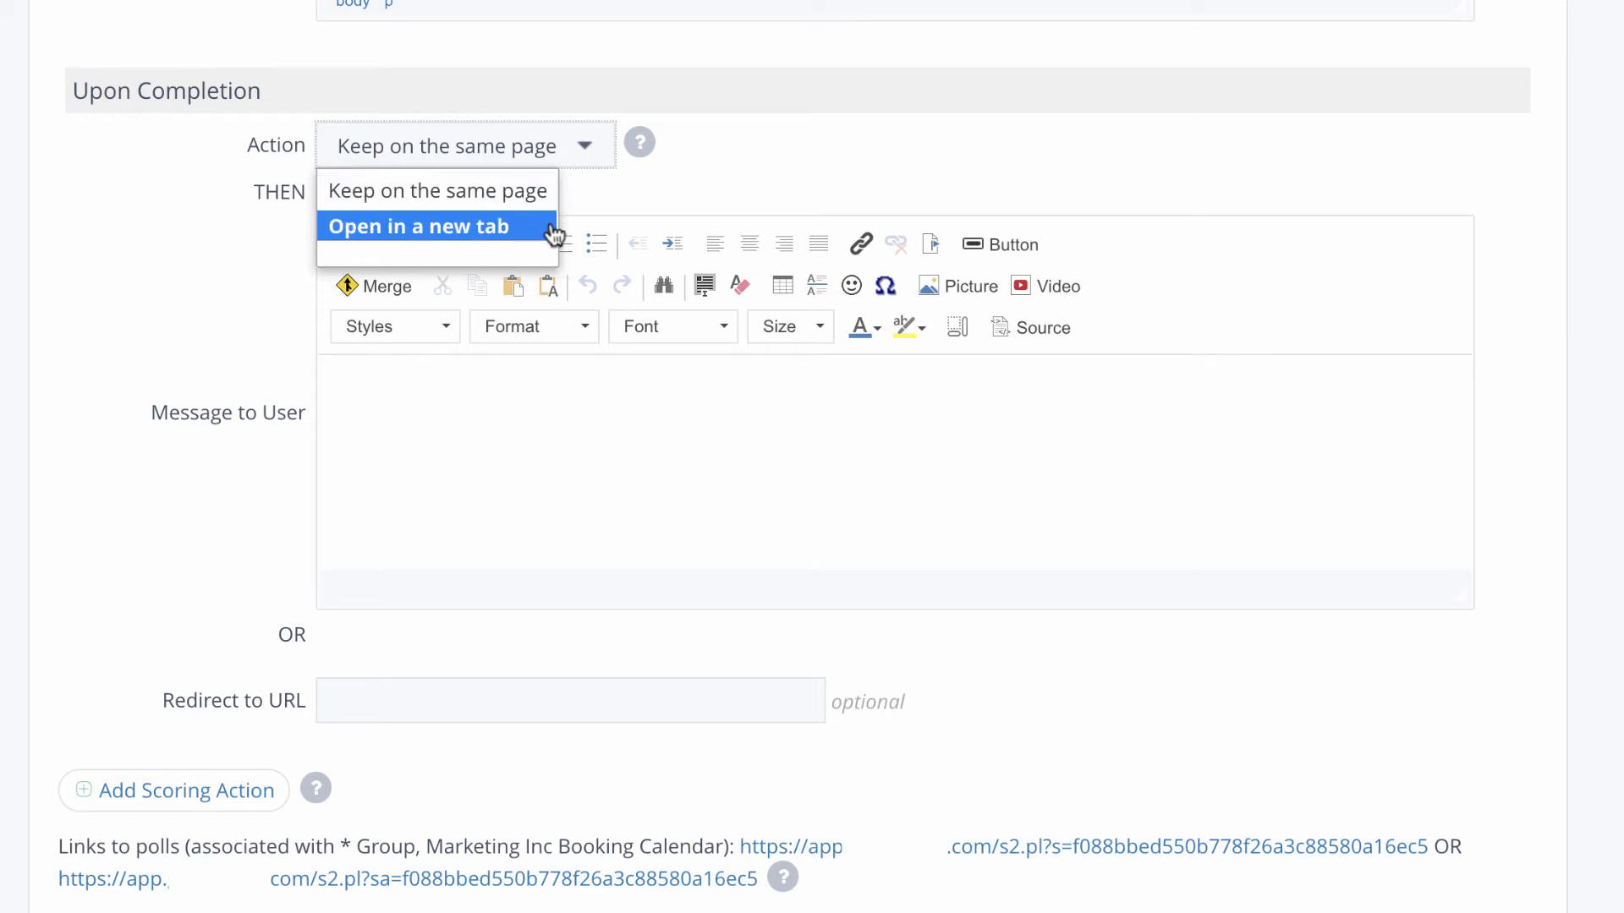
left_click(550, 191)
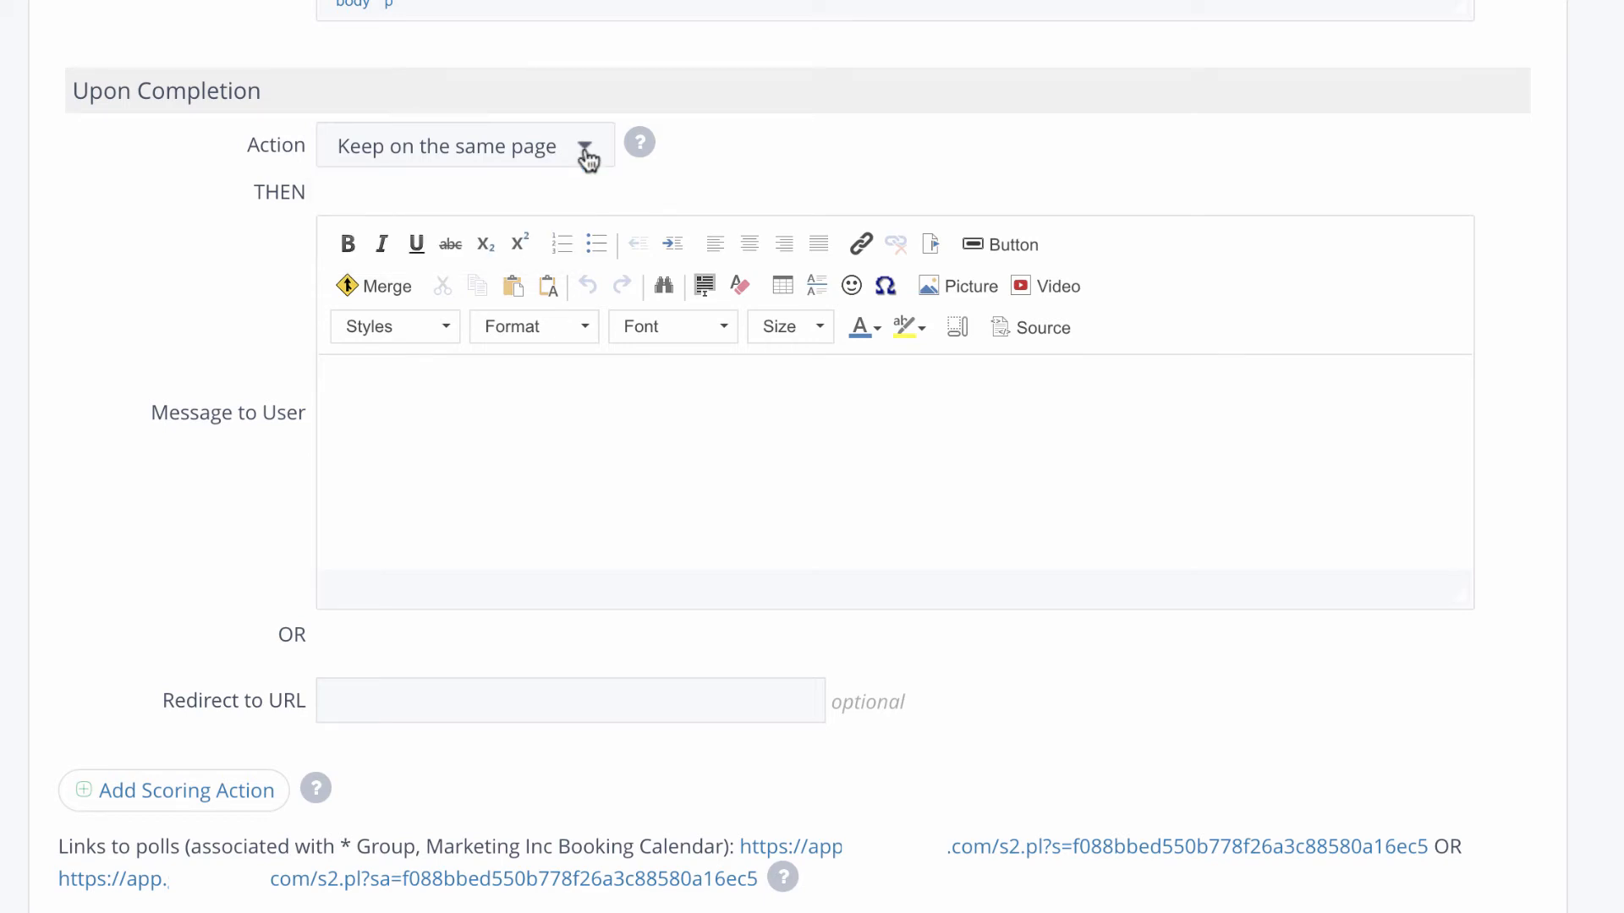
left_click(574, 410)
type("Your feedback has been received. Thank you!")
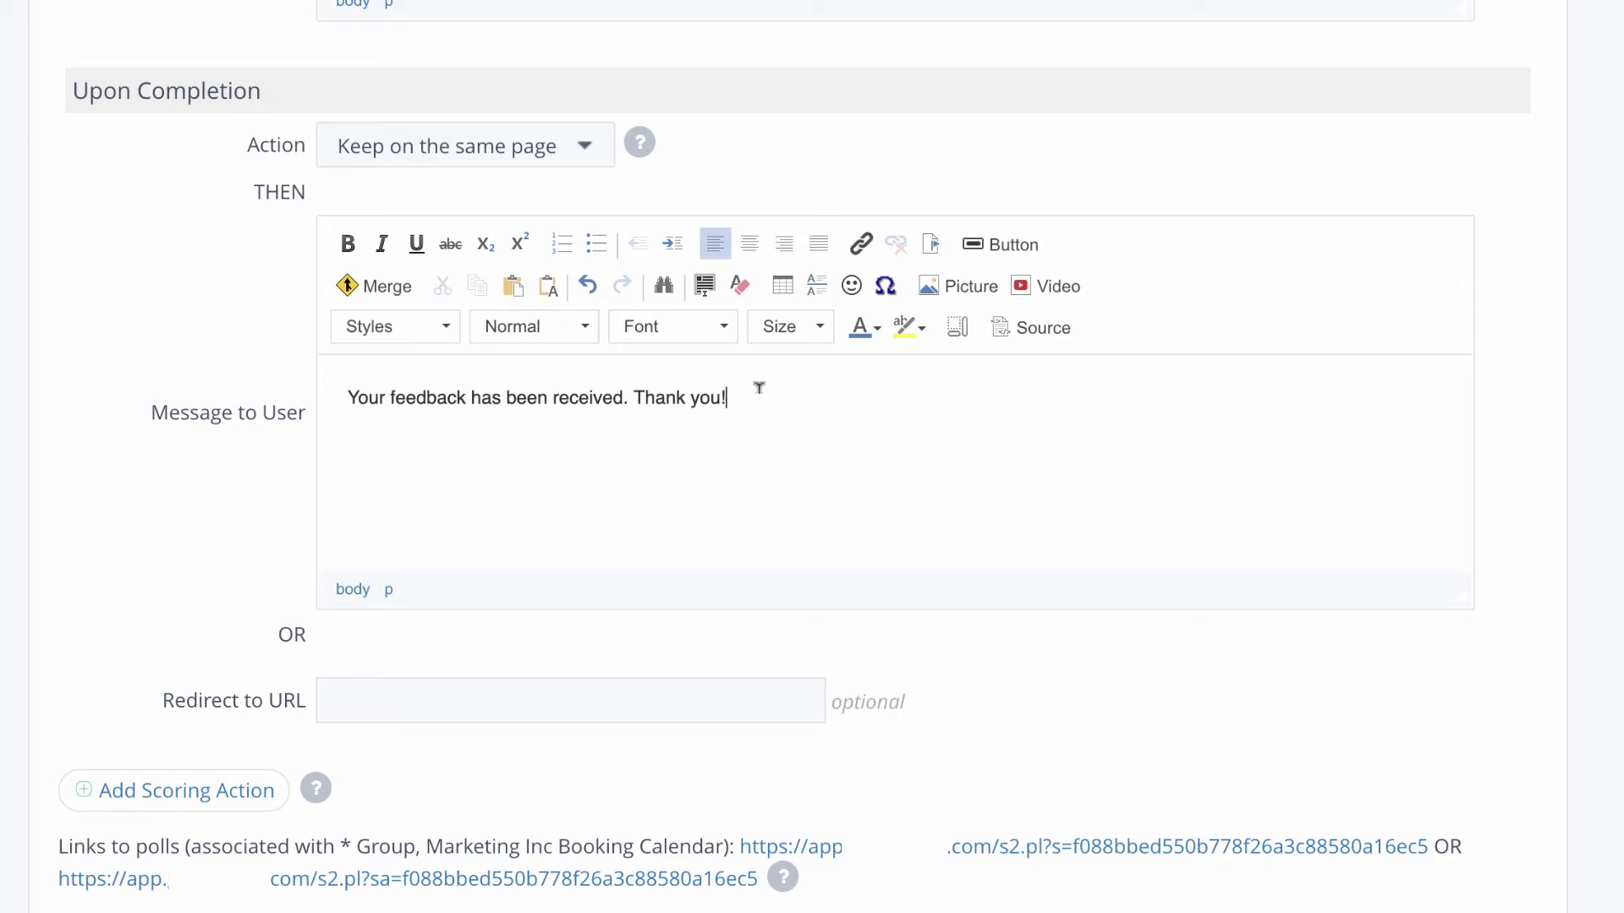
left_click(578, 695)
type("www.marketing-inc.com/thankyou")
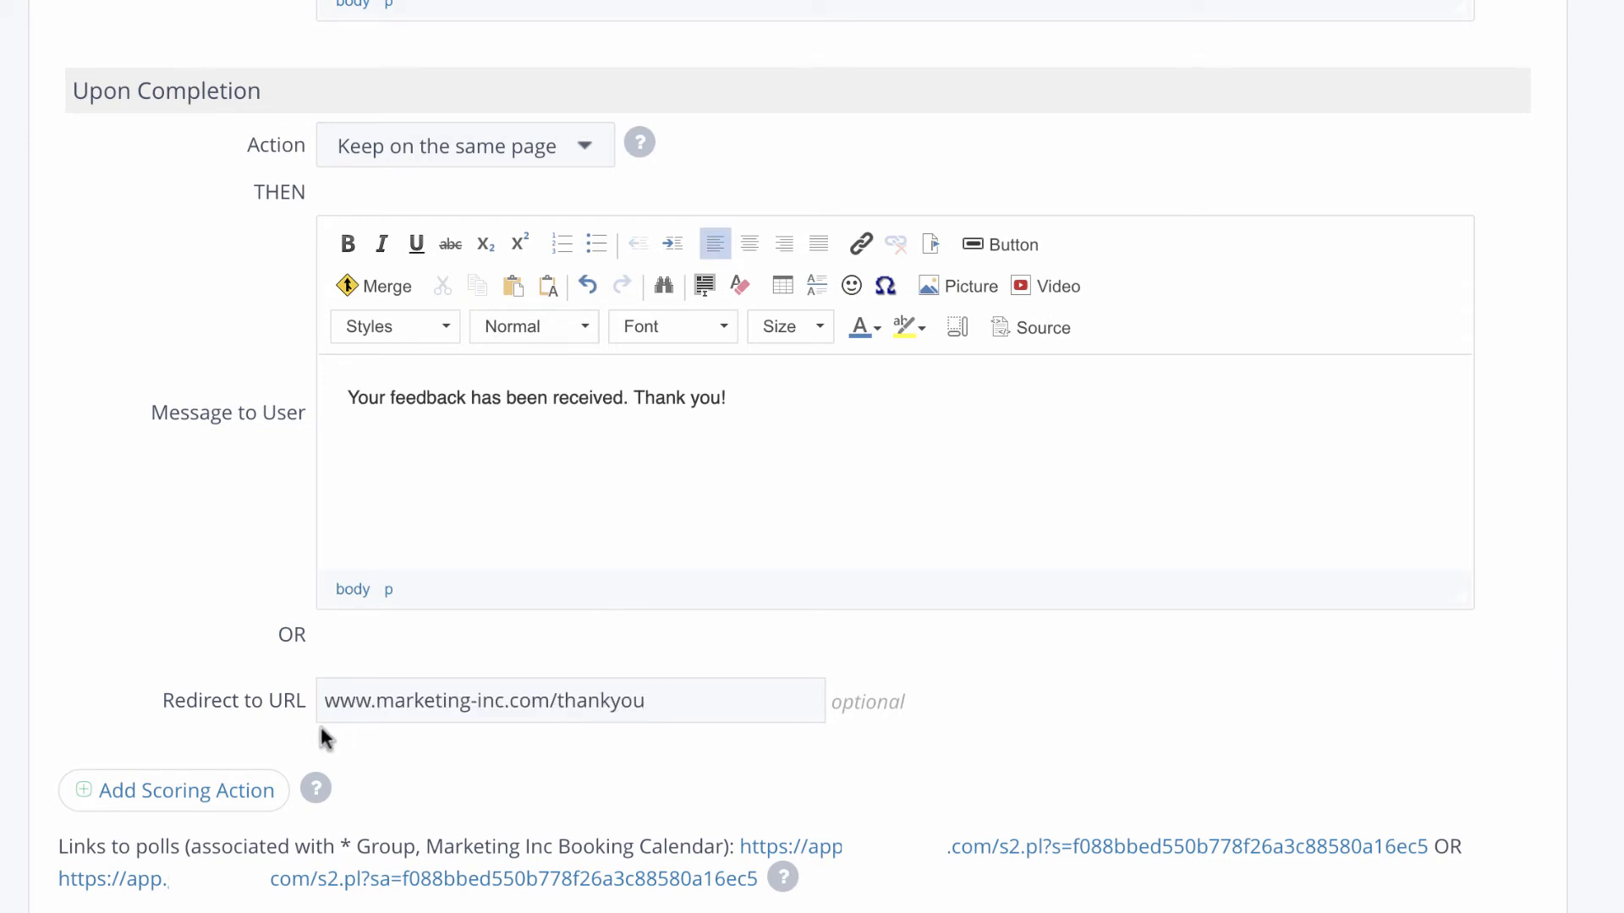
Add a scoring action for 5–10 points saying "As a loyal customer, we want to send an extra thank you! Please CLICK HERE to select your free gift. 🎁 🎉".
left_click(246, 793)
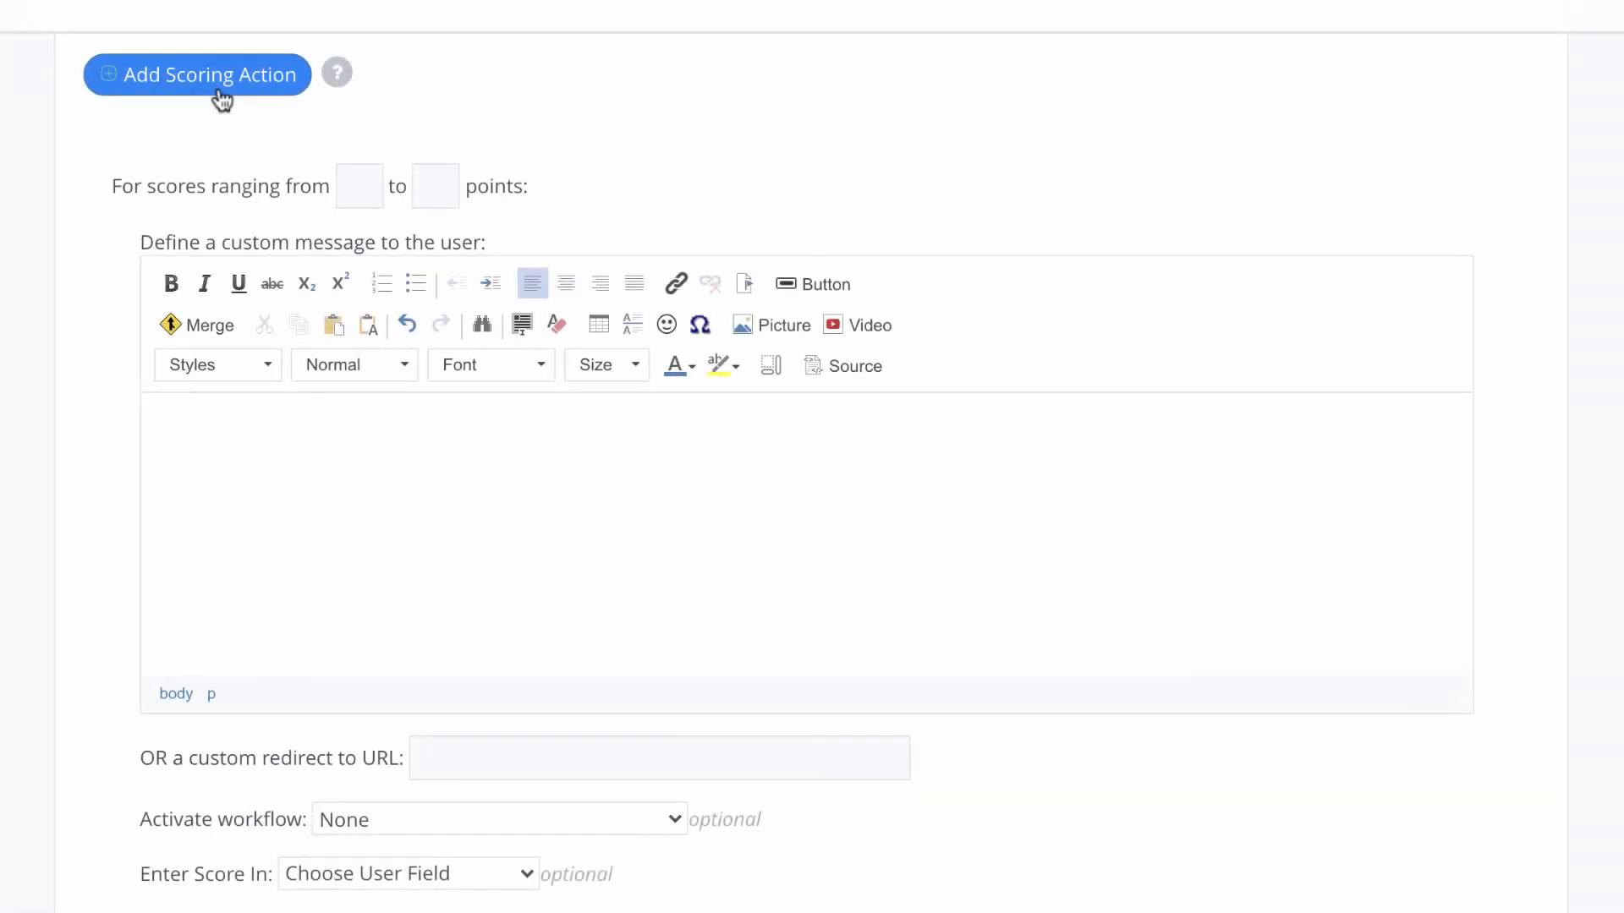
left_click(354, 176)
type("5")
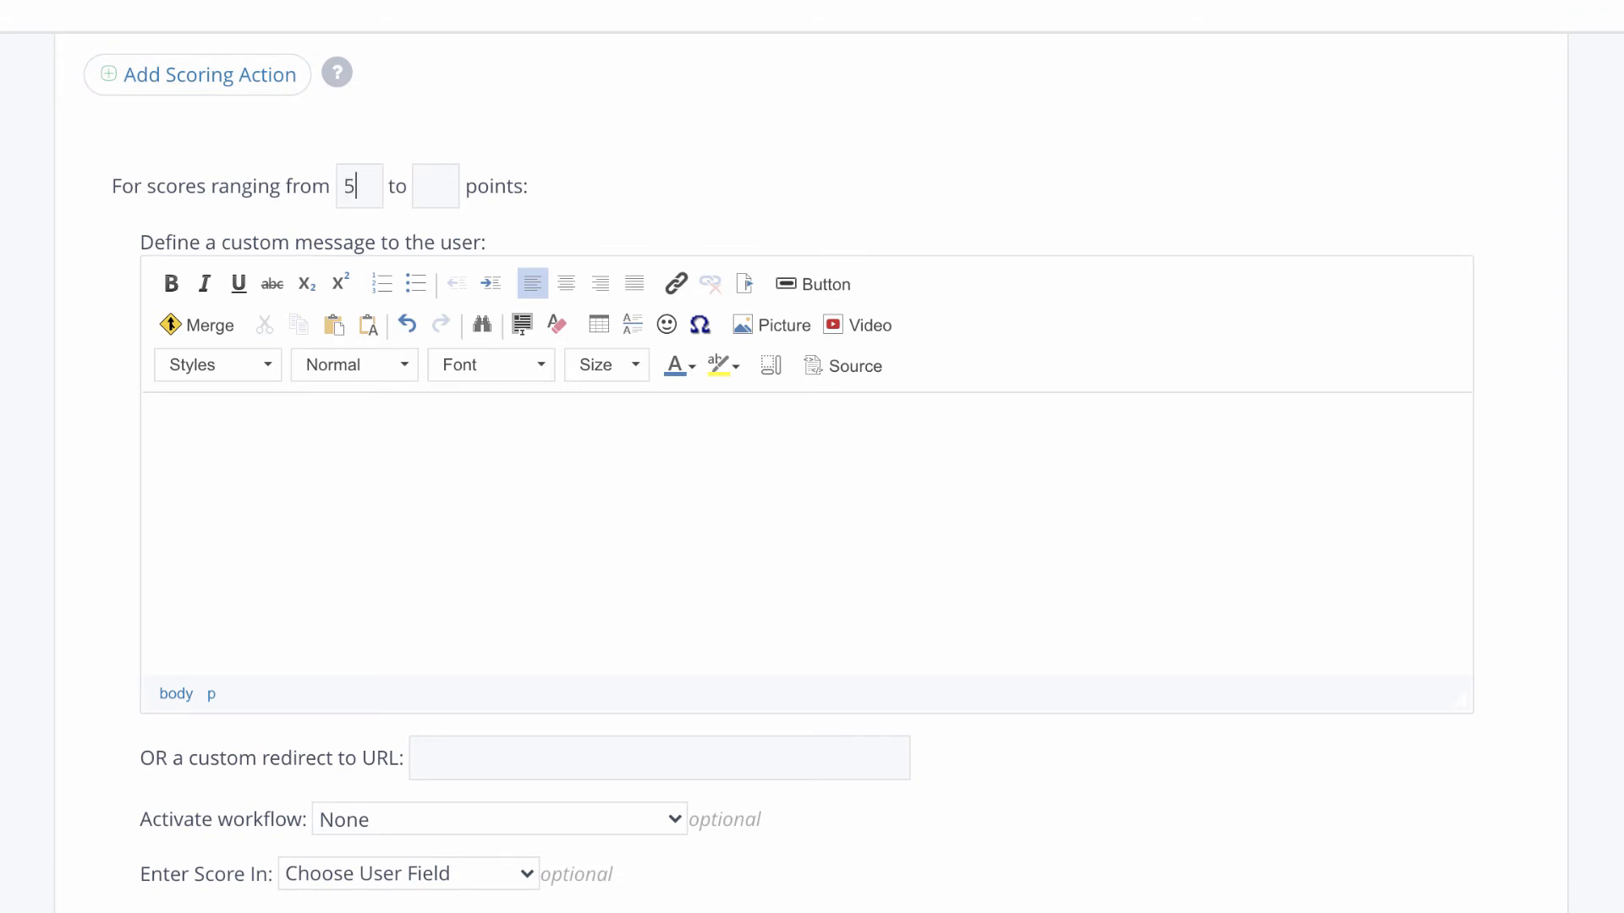
left_click(437, 183)
type("10")
left_click(439, 417)
type("As a loyal customer, we want to send an extra thank you! Please CLICK HERE to select your free gift. 🎁 🎉")
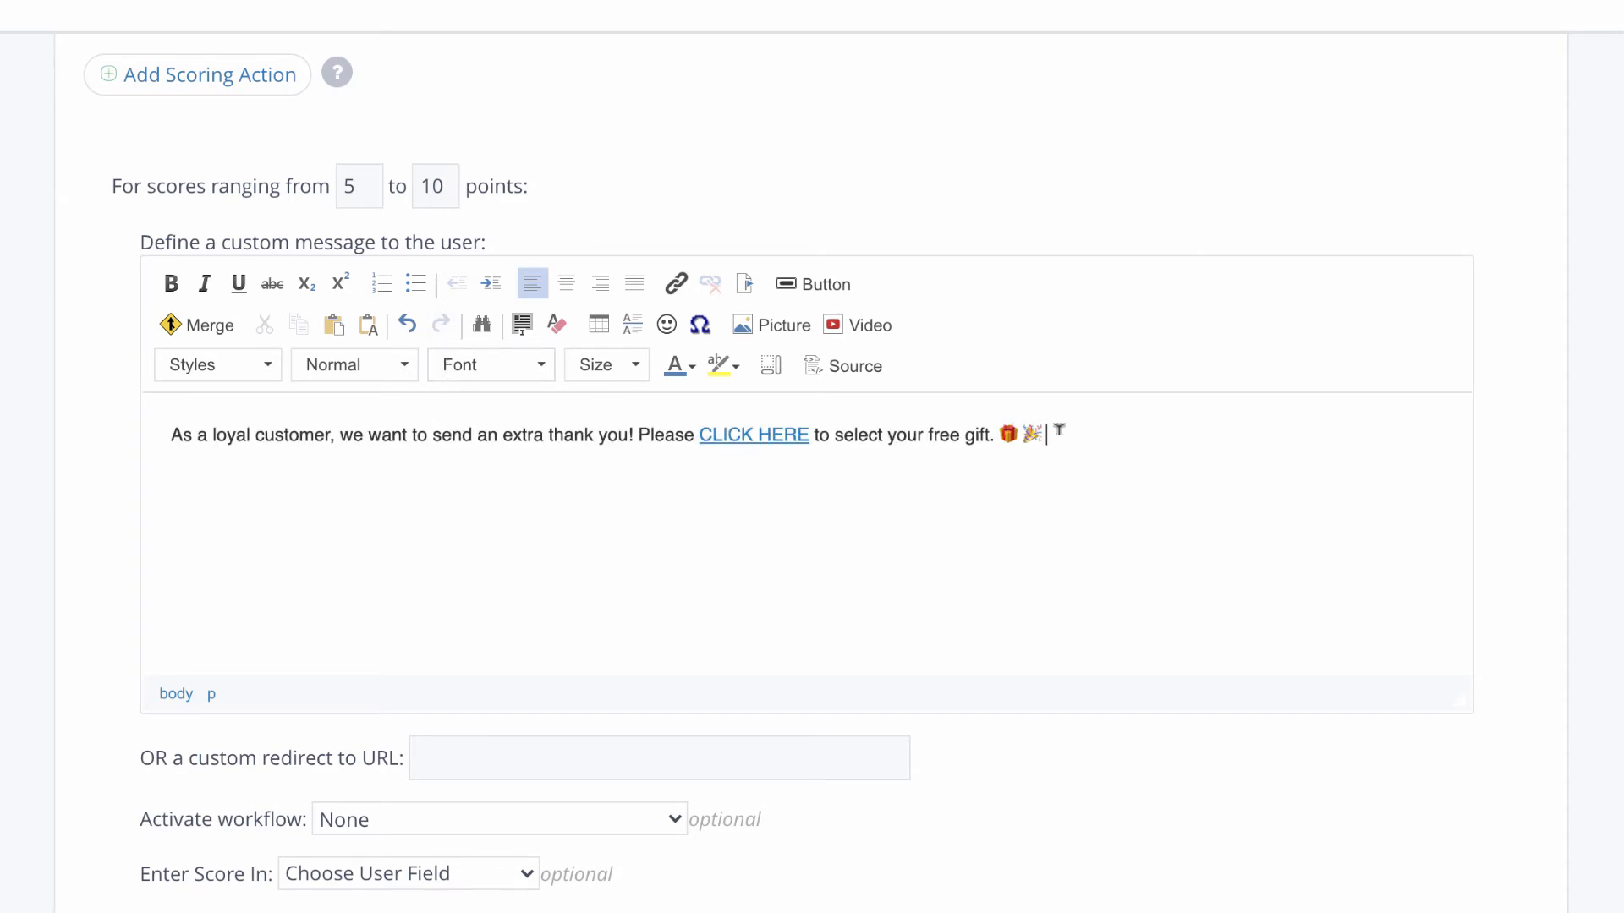
left_click(723, 762)
type("www.marketing-inc.com/free-gift-thanks")
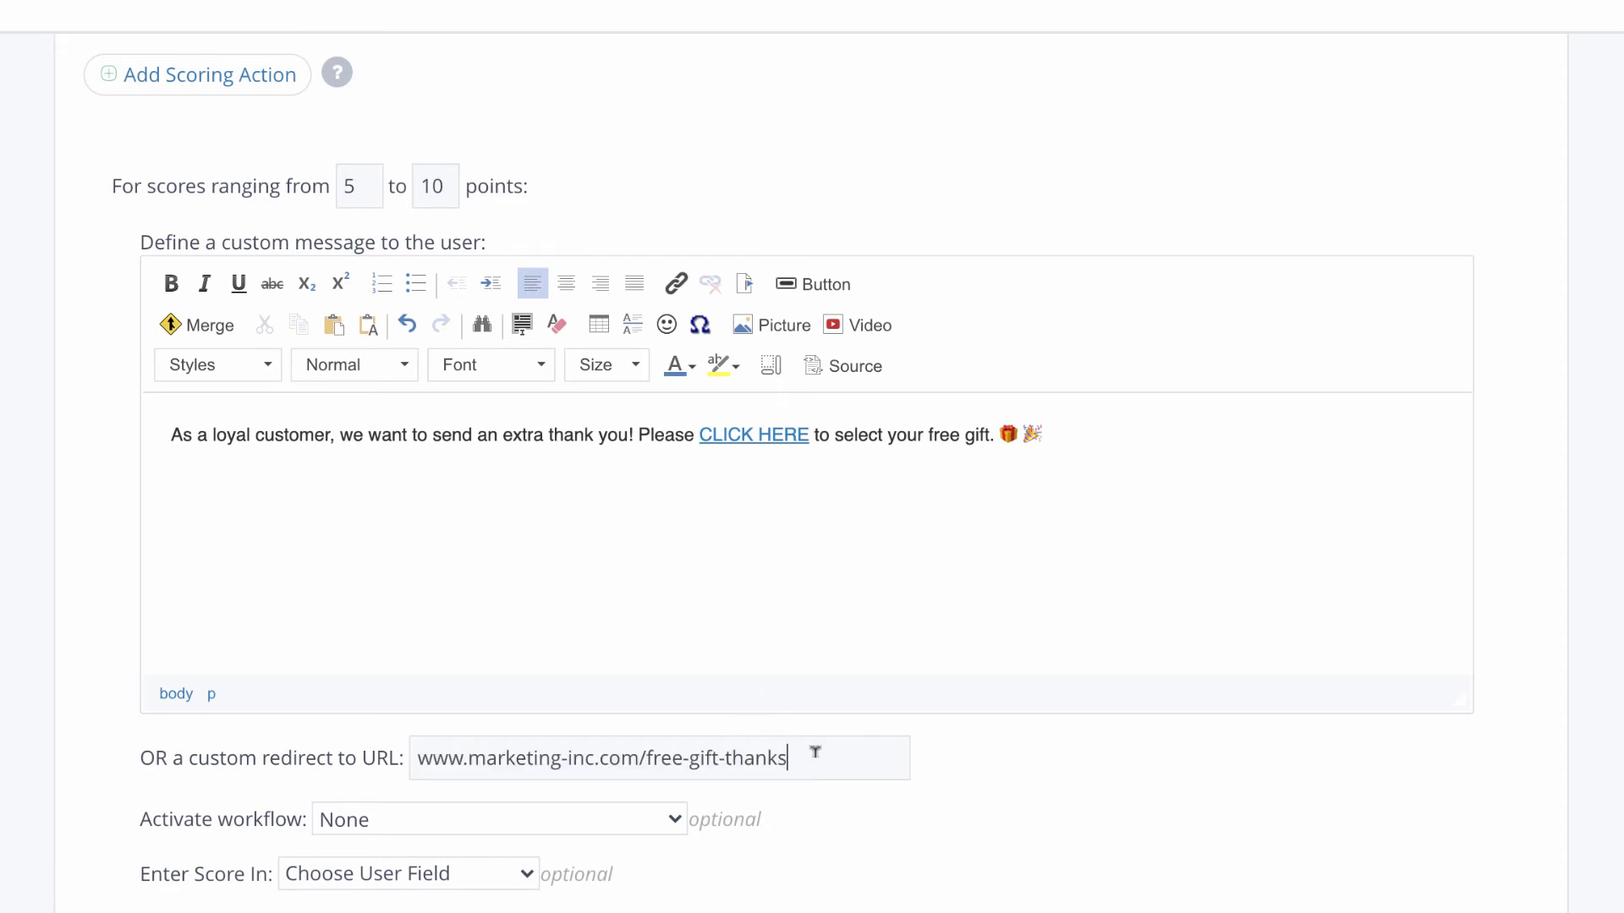
scroll(677, 761, "down", 2)
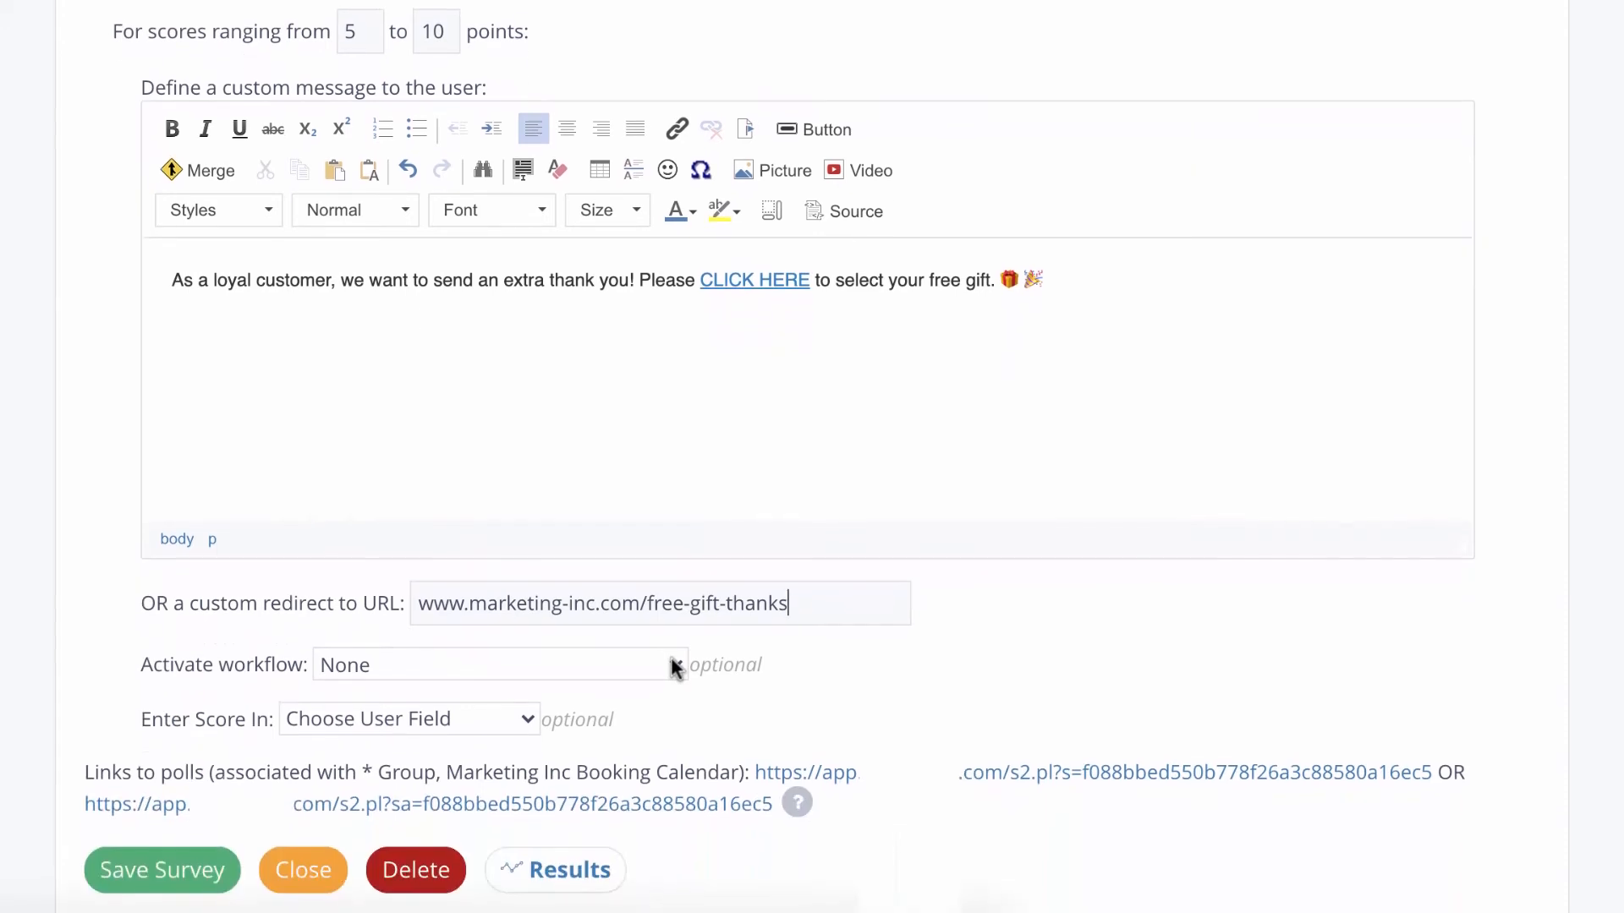
left_click(675, 665)
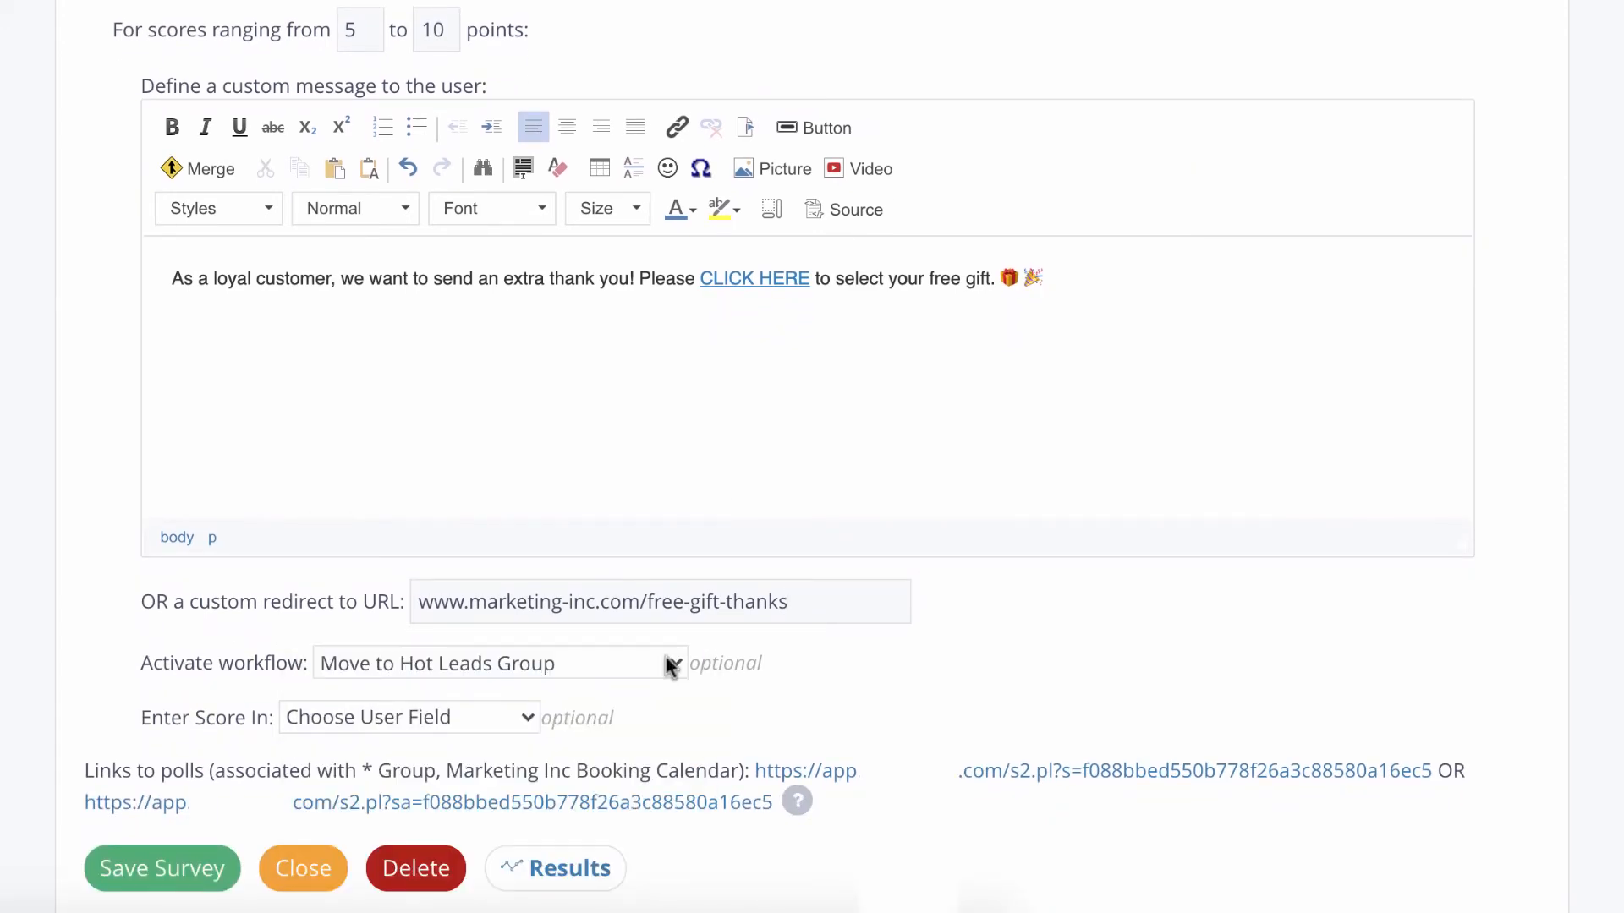
left_click(510, 723)
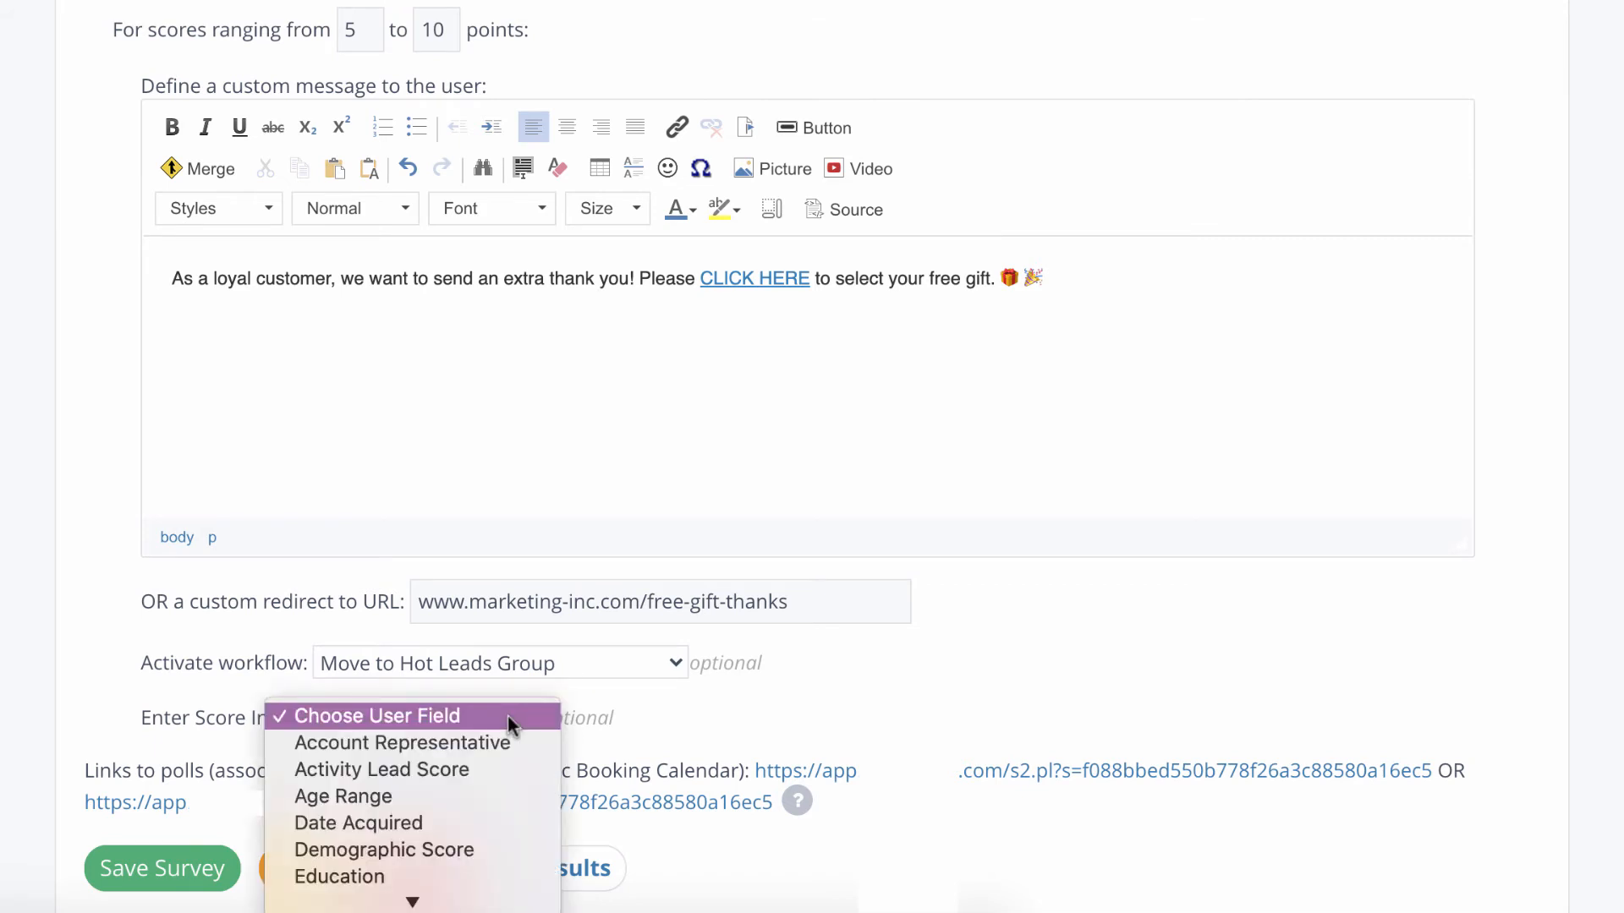
left_click(512, 766)
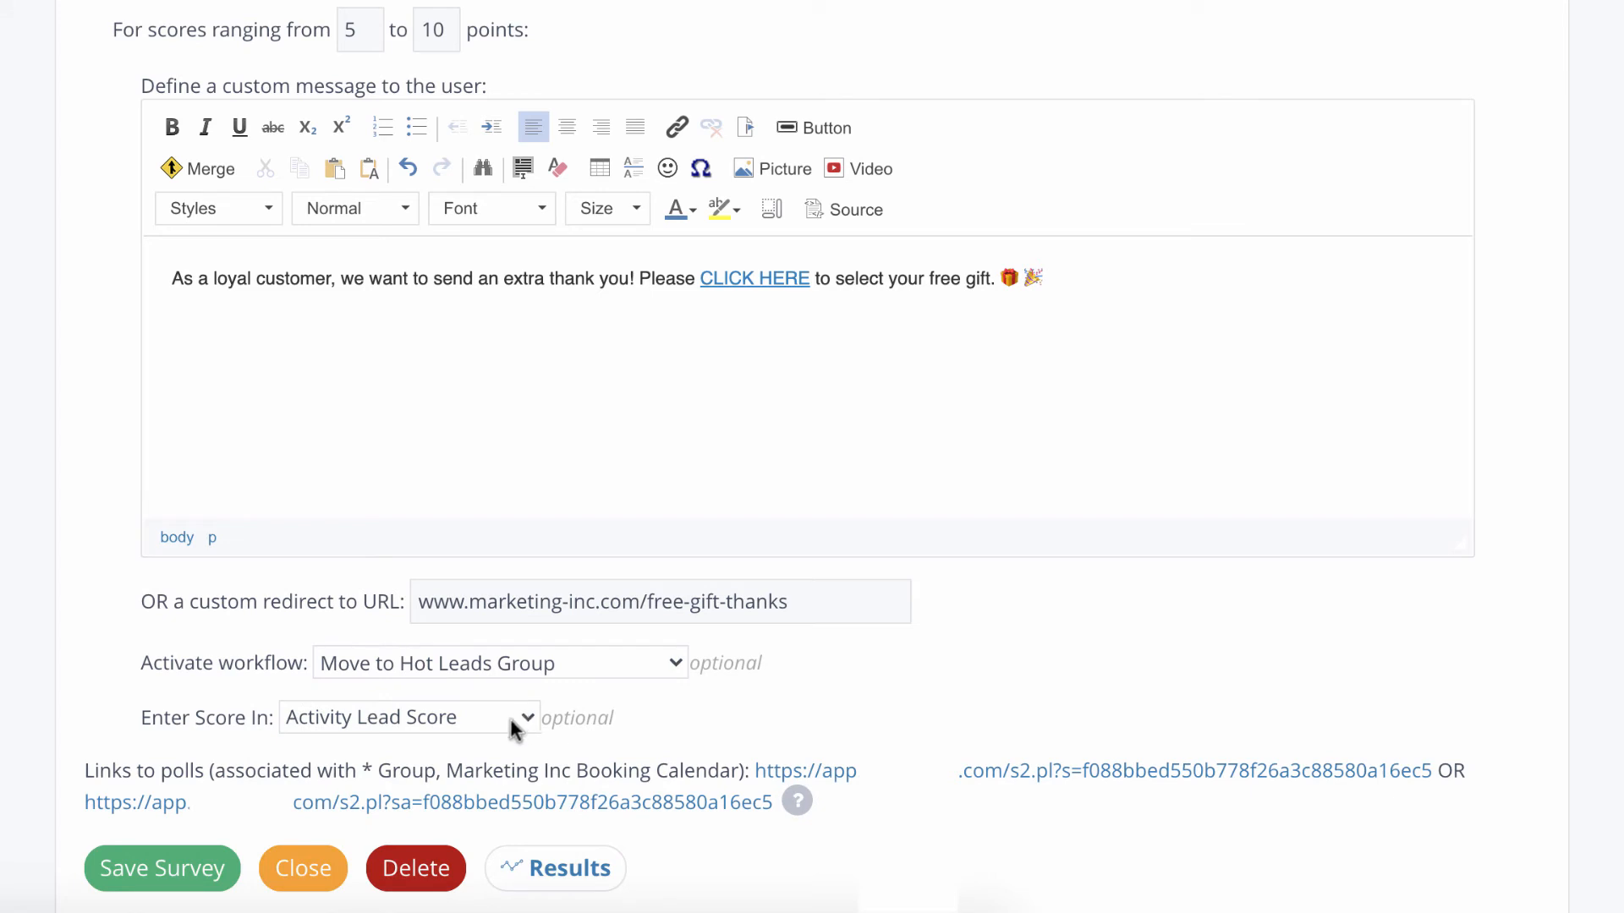
left_click(215, 877)
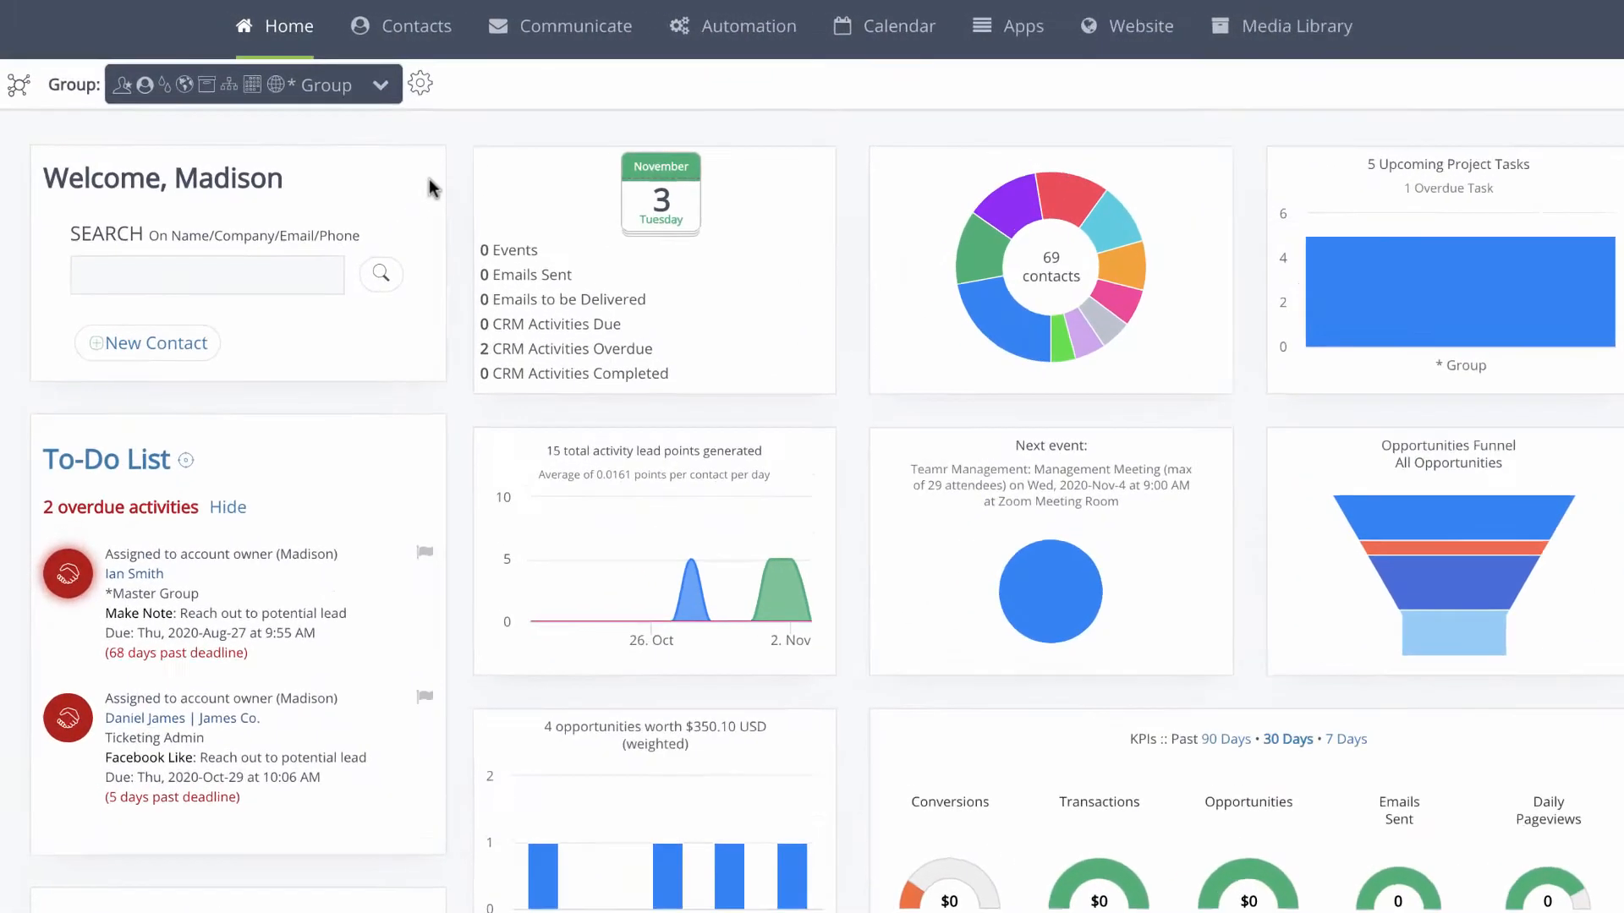
Open the Webinar Feedback survey from the Event Management folder and examine its completion settings, scoring action and poll links.
left_click(572, 30)
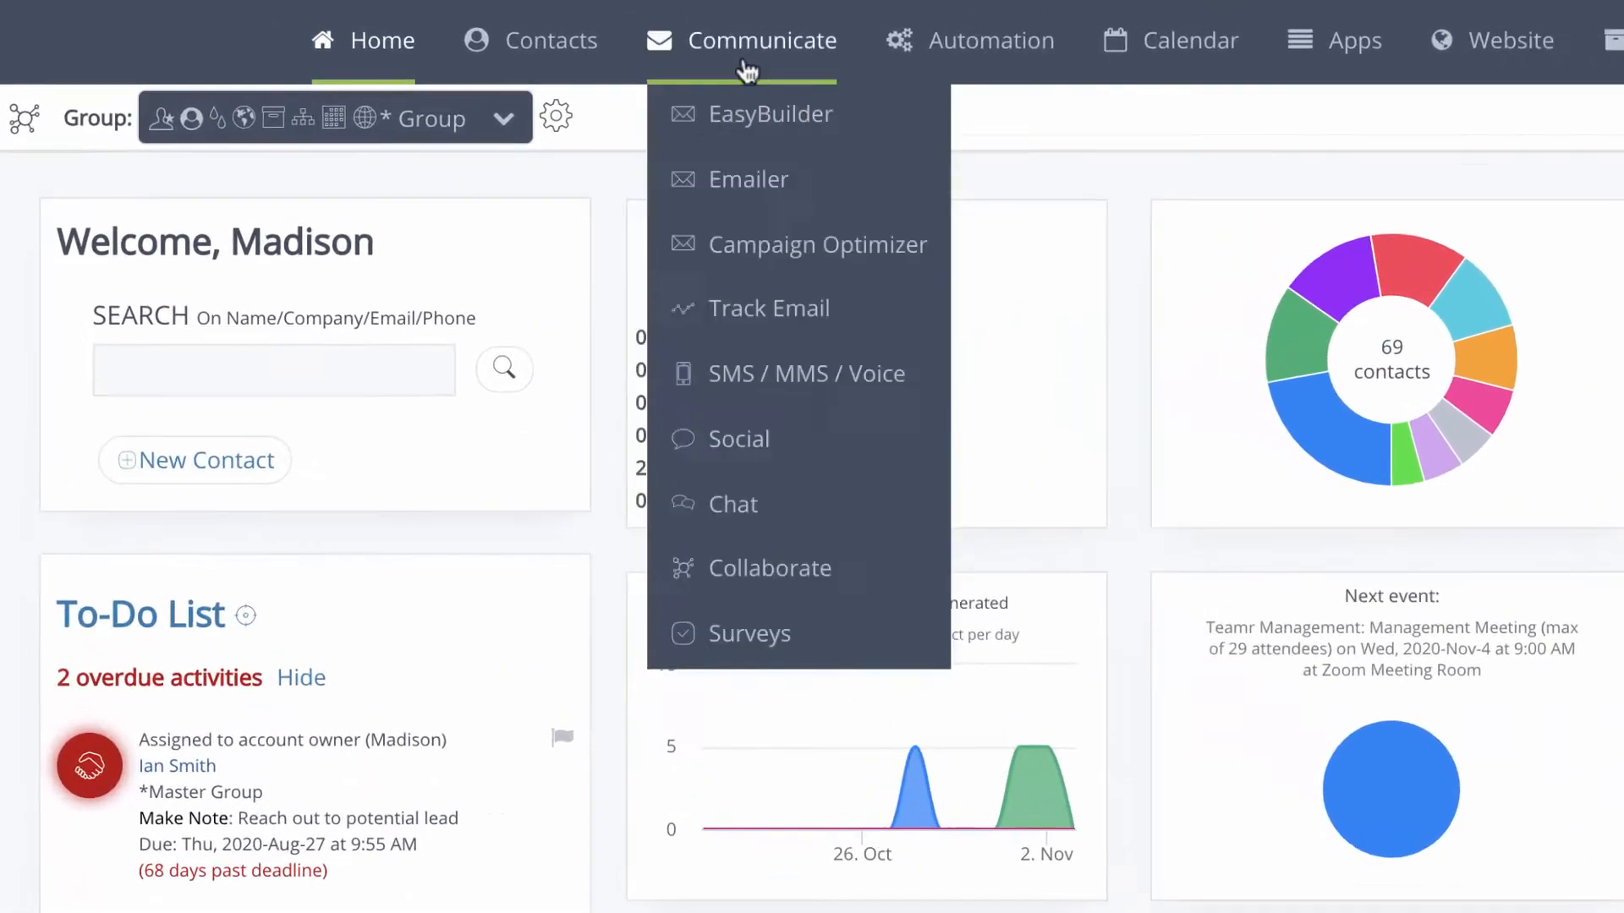
left_click(794, 654)
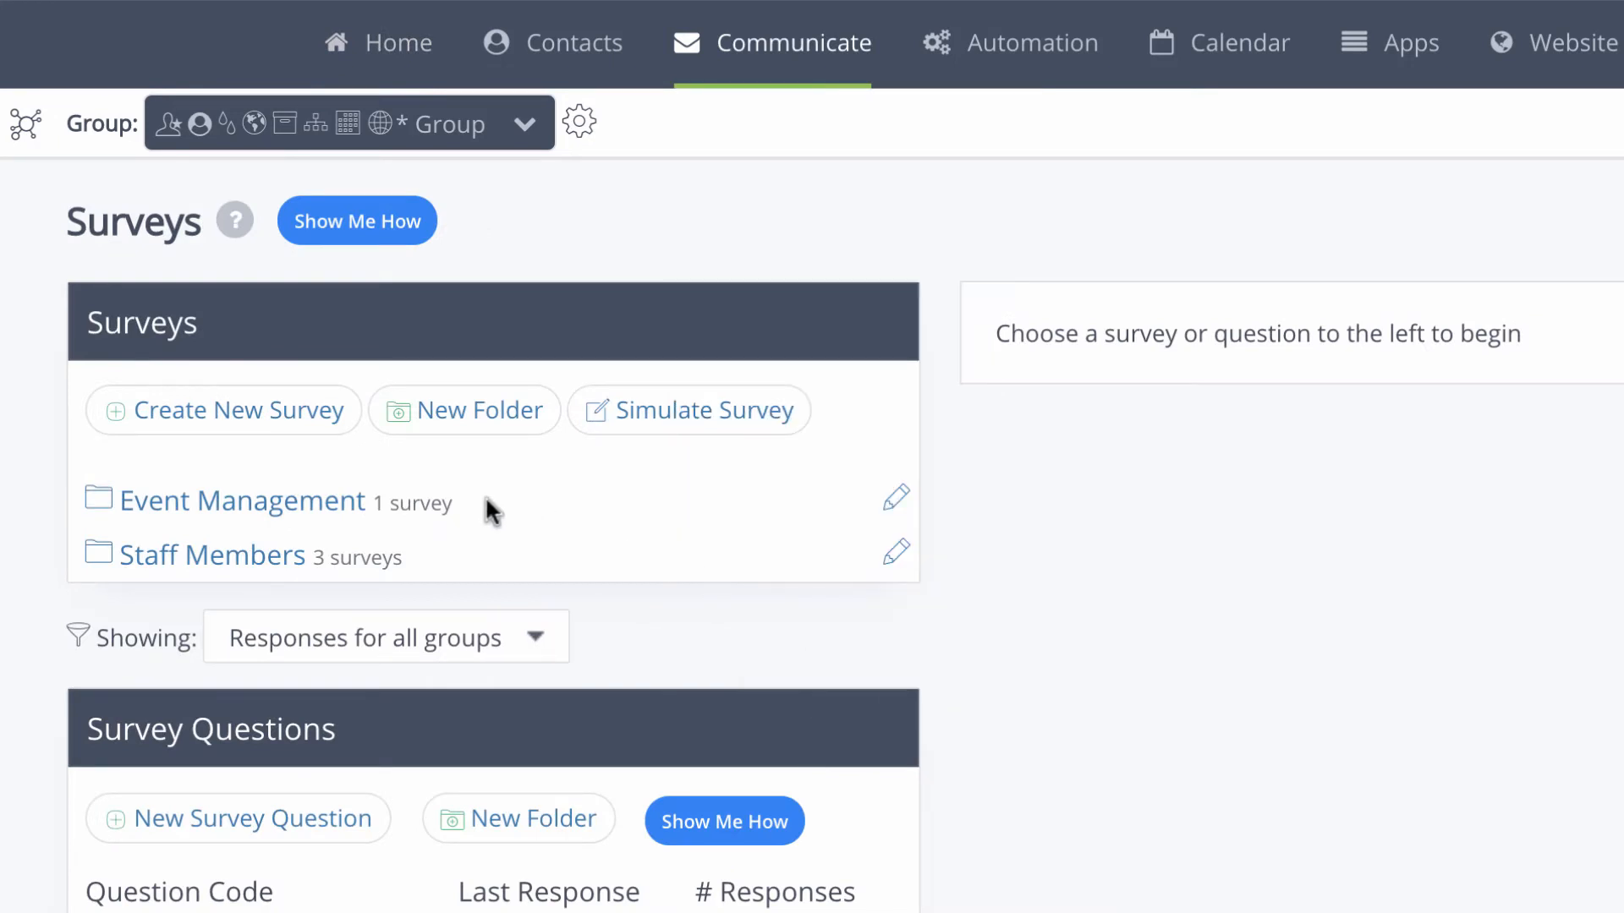
left_click(328, 500)
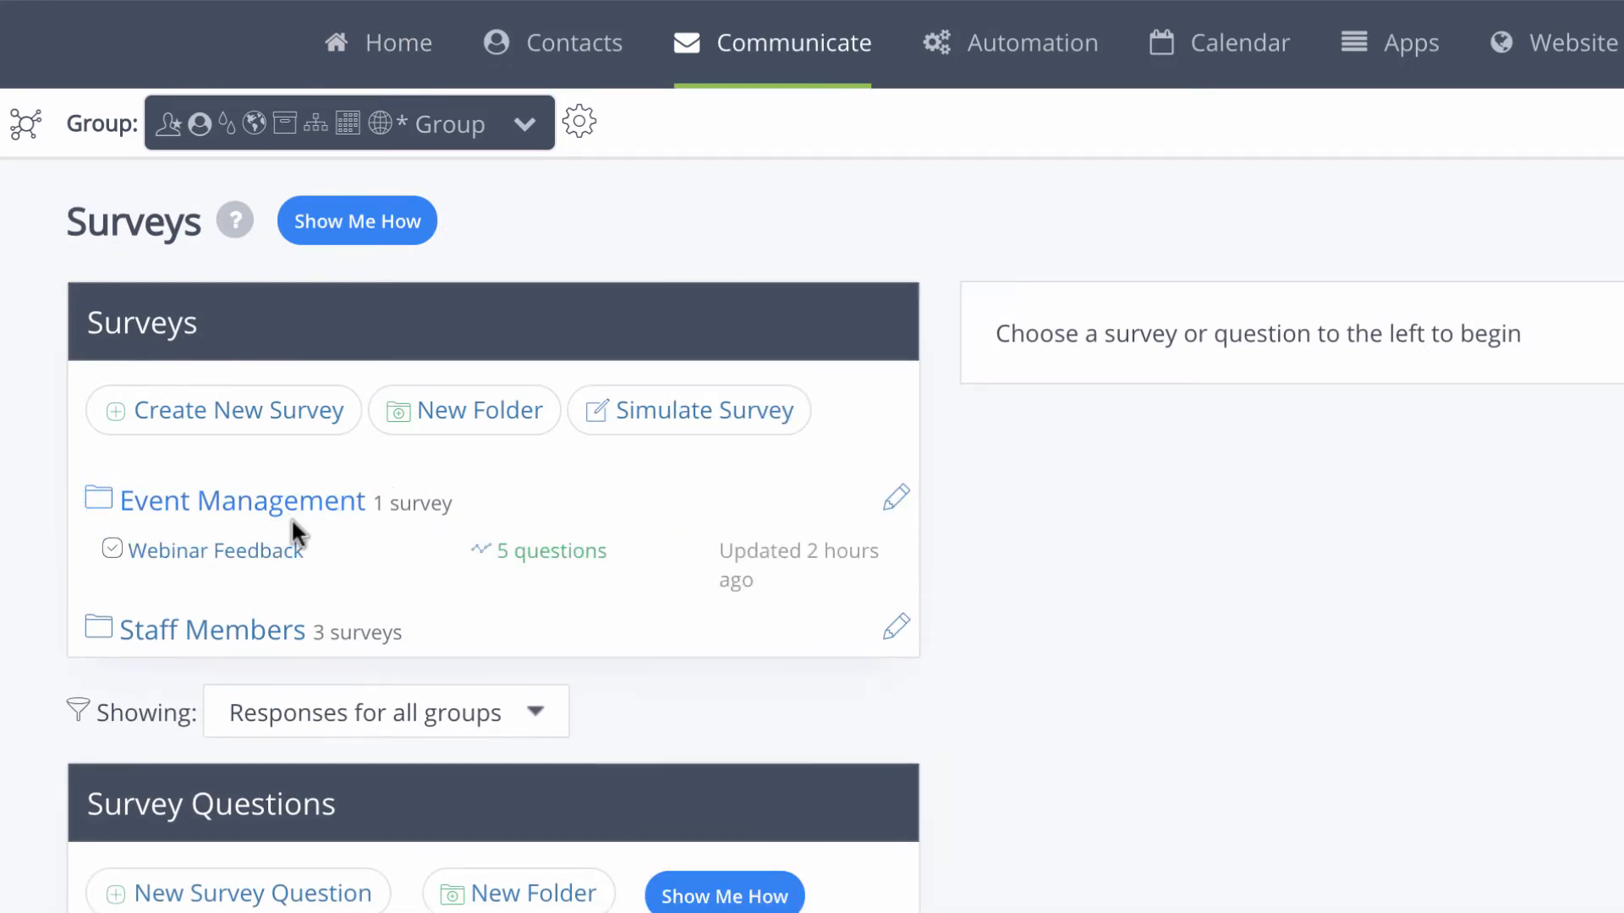
left_click(272, 553)
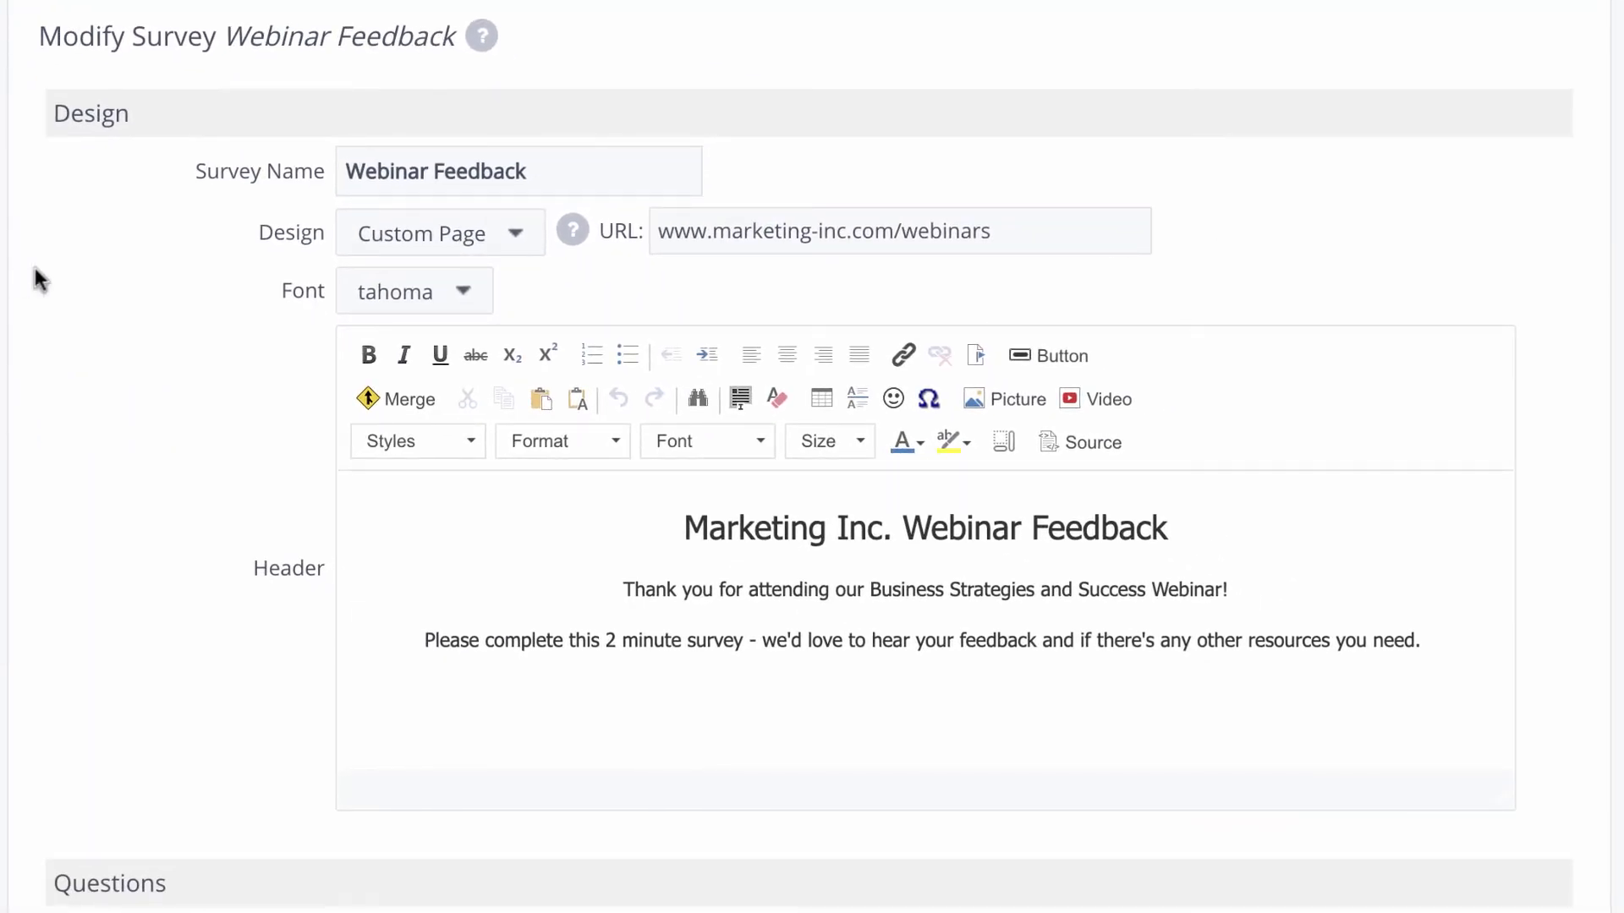
scroll(66, 268, "down", 20)
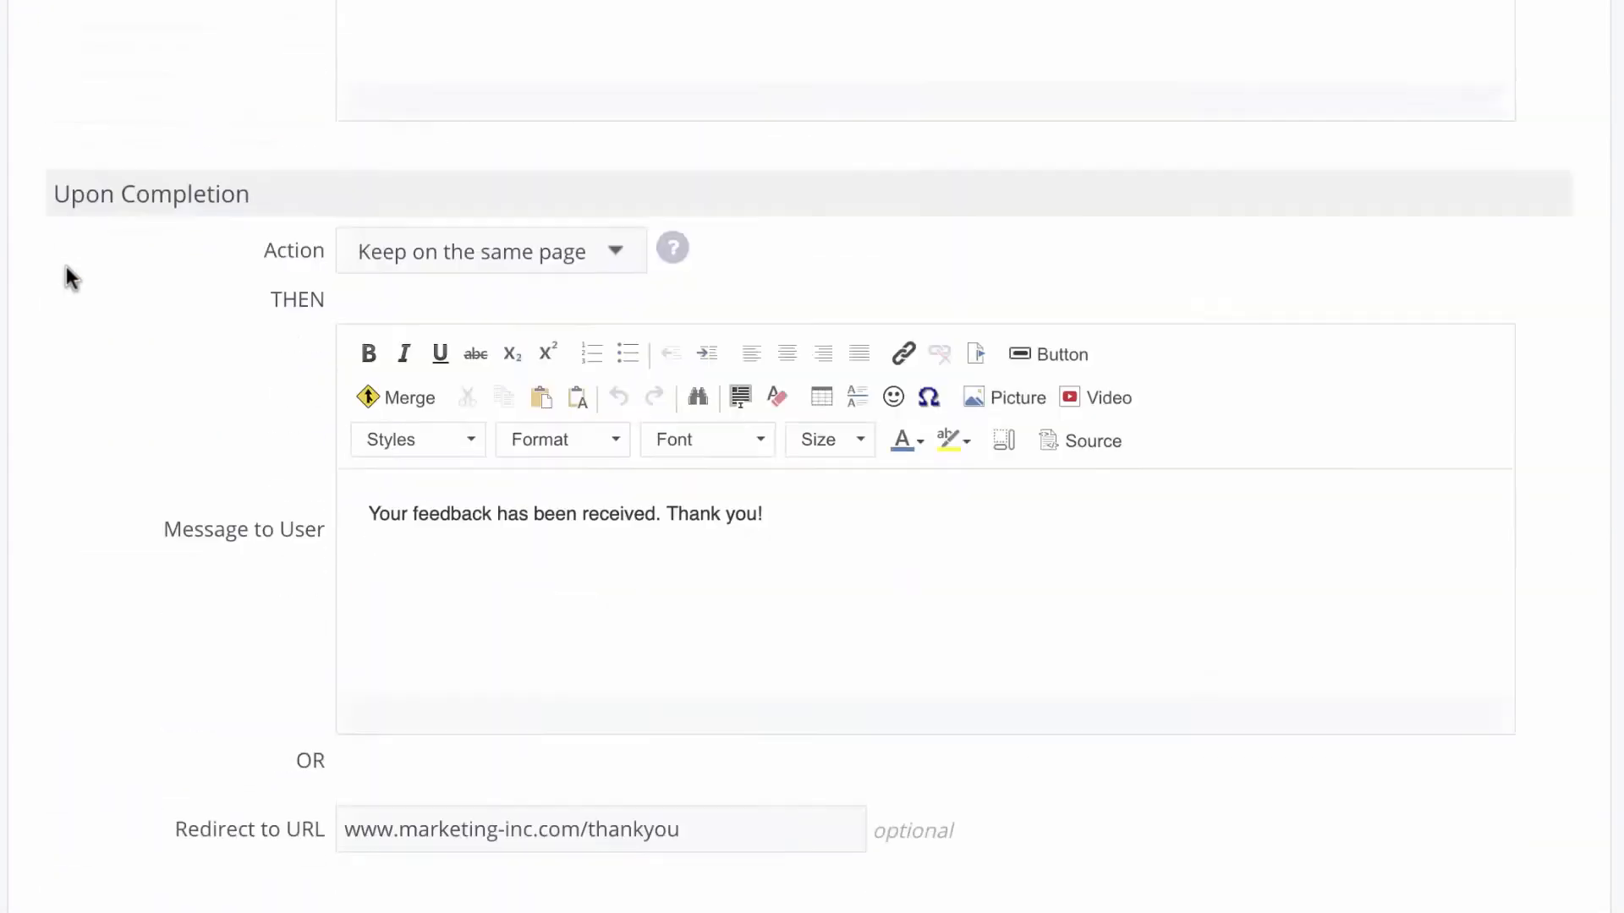
scroll(66, 265, "down", 7)
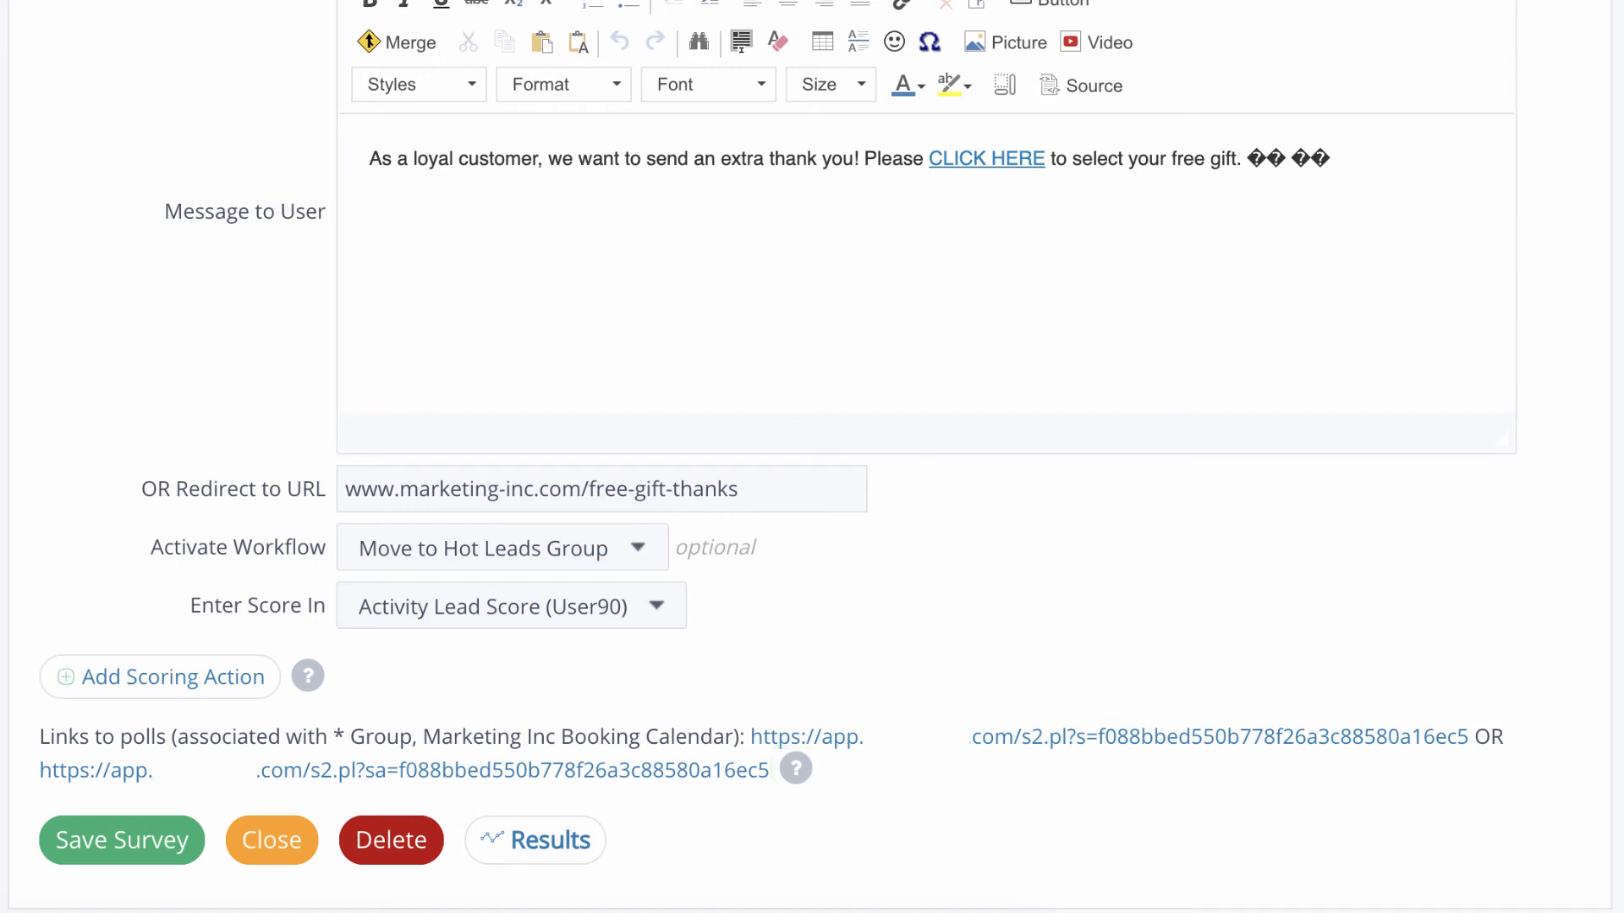
Start a new email in the Emailer and load the saved "Sending Survey" message, found by filtering for "survey".
mouse_move(467, 11)
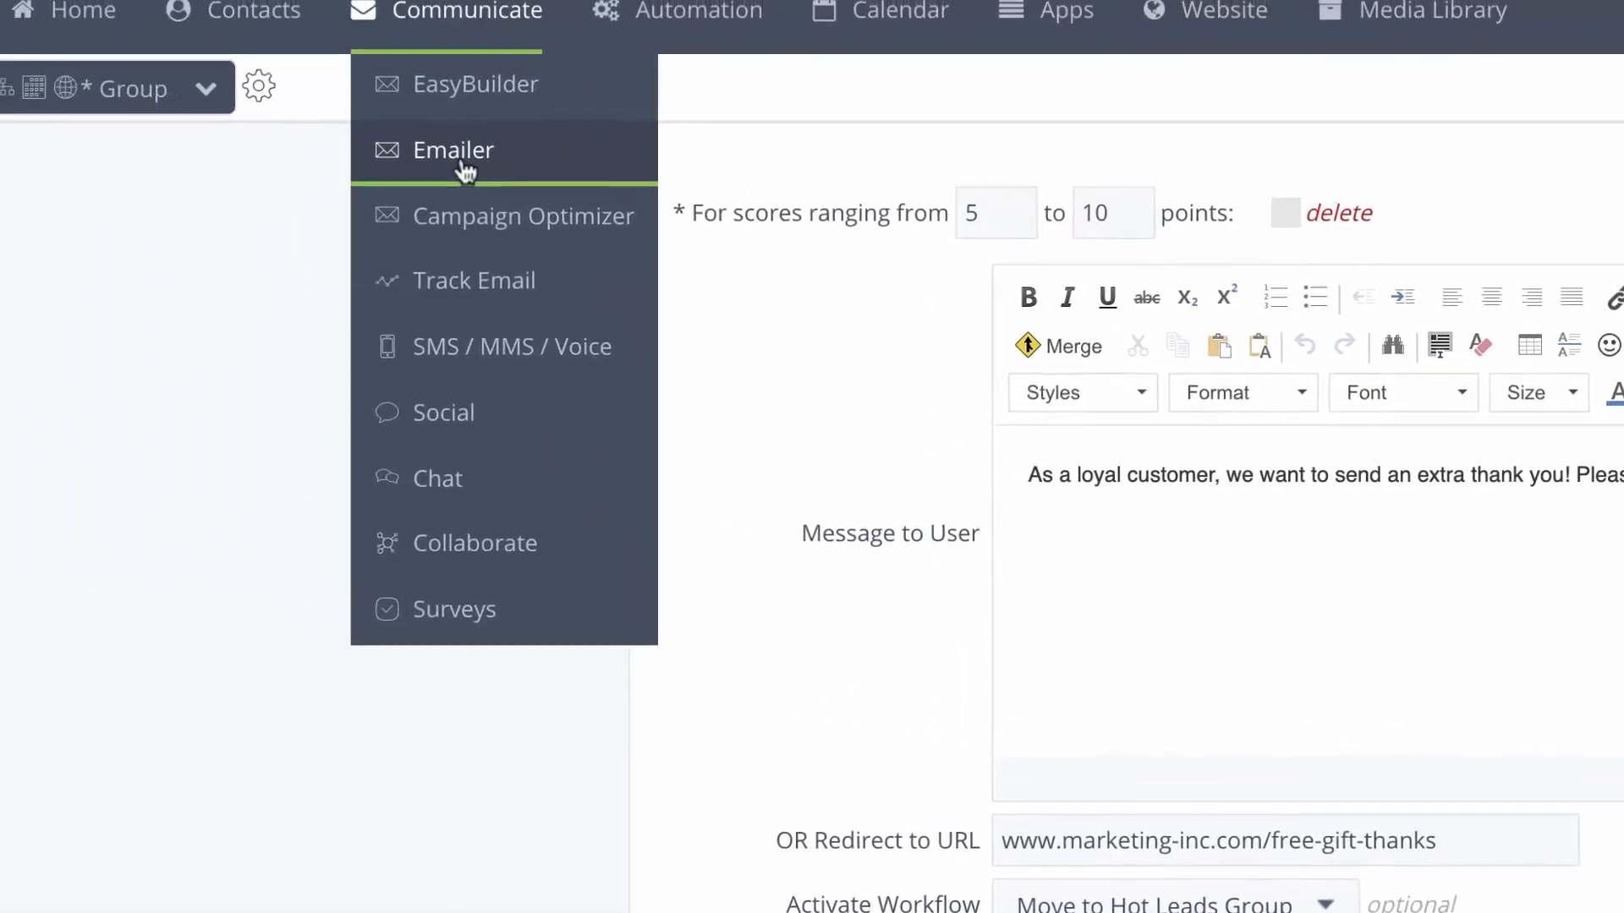
left_click(464, 171)
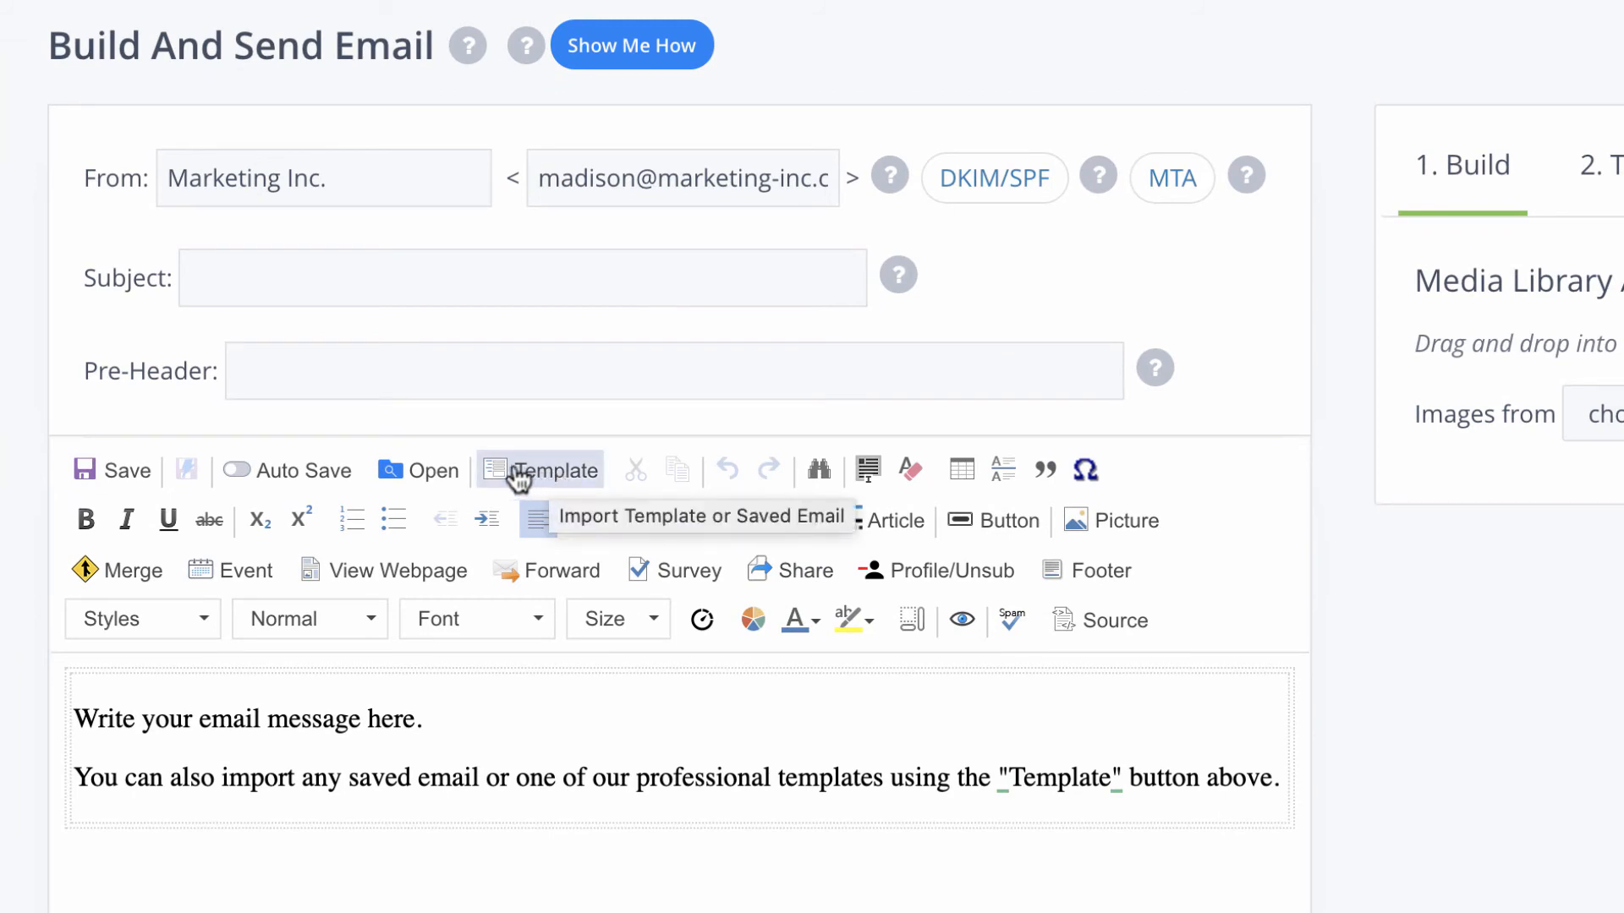
left_click(408, 472)
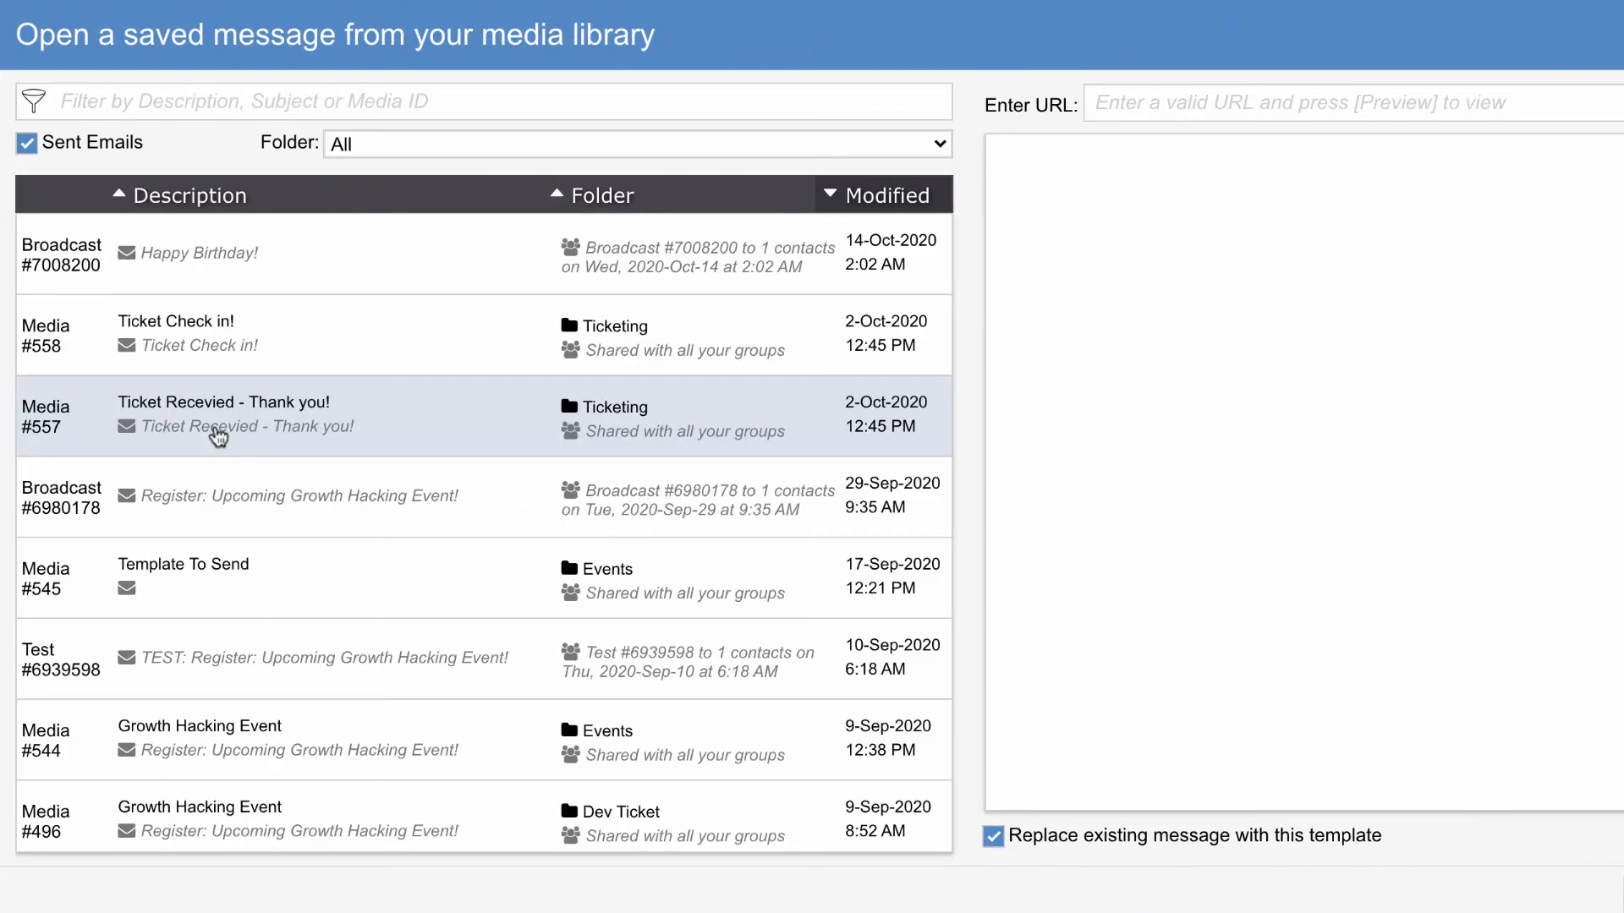
type("survey")
left_click(390, 326)
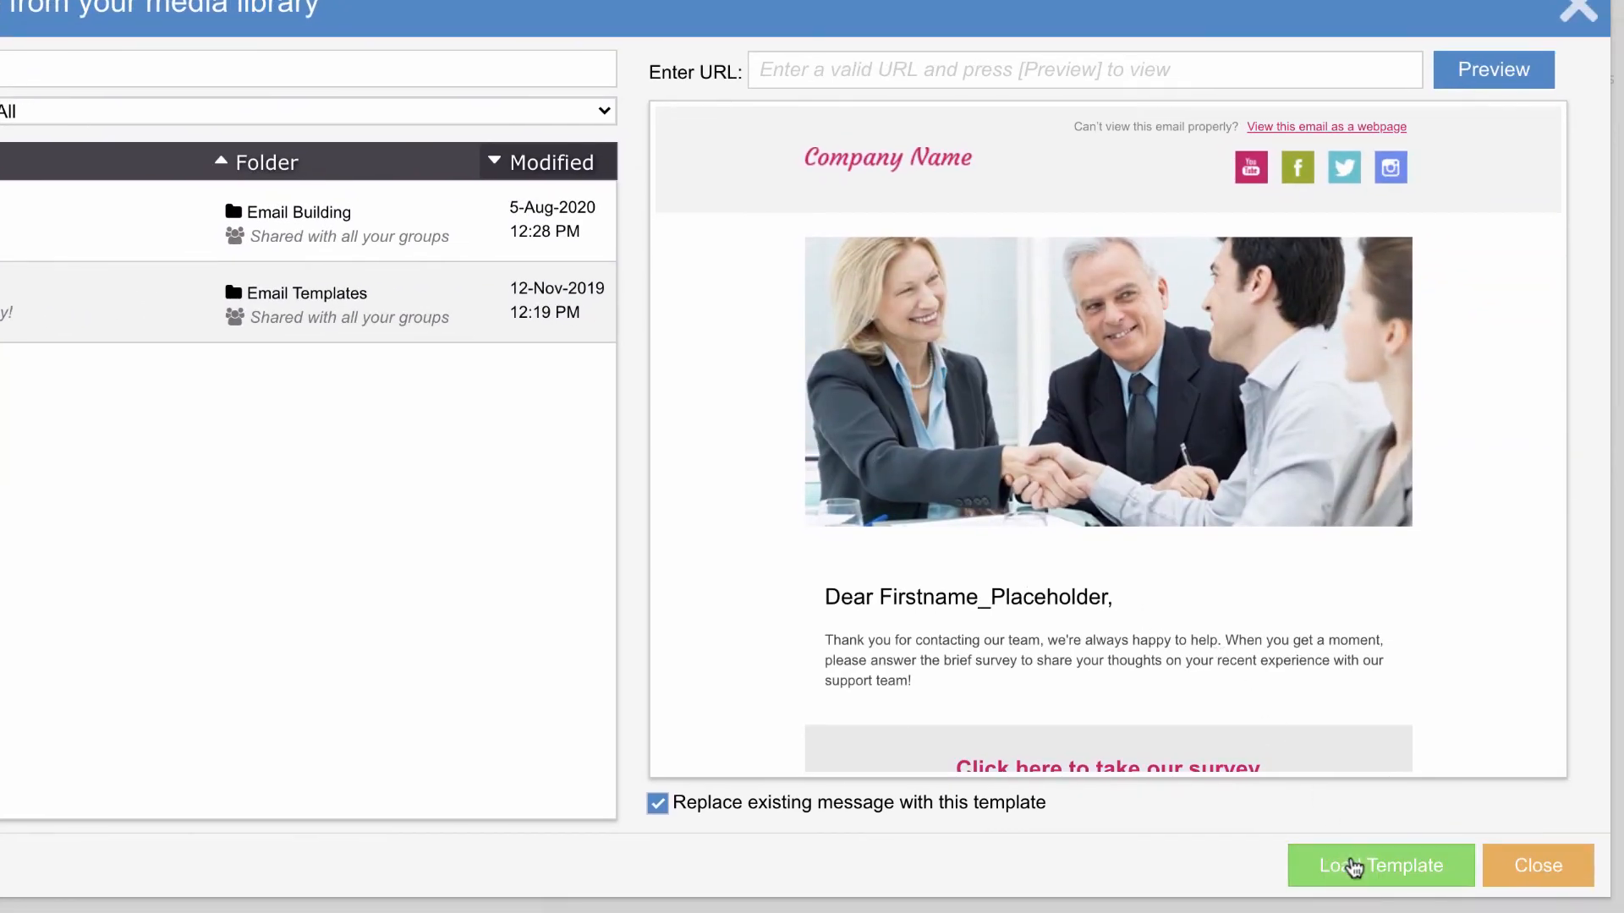
left_click(1431, 872)
scroll(307, 495, "down", 7)
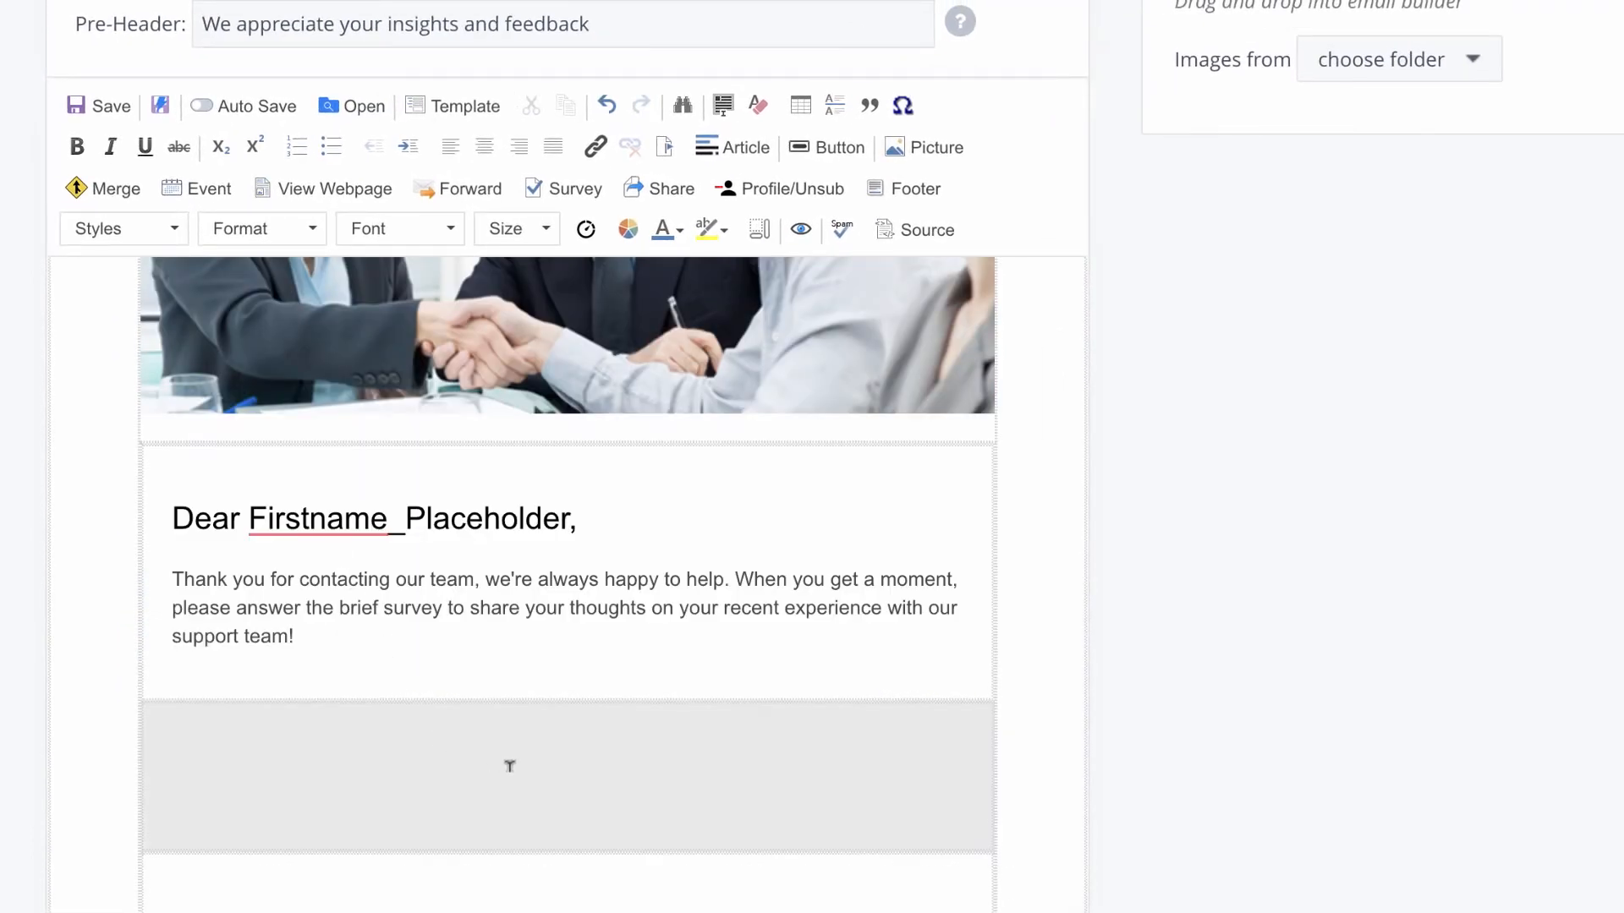
Embed a link to the Webinar Feedback survey in the email's empty grey block with the text "Click here to take our survey!".
left_click(513, 766)
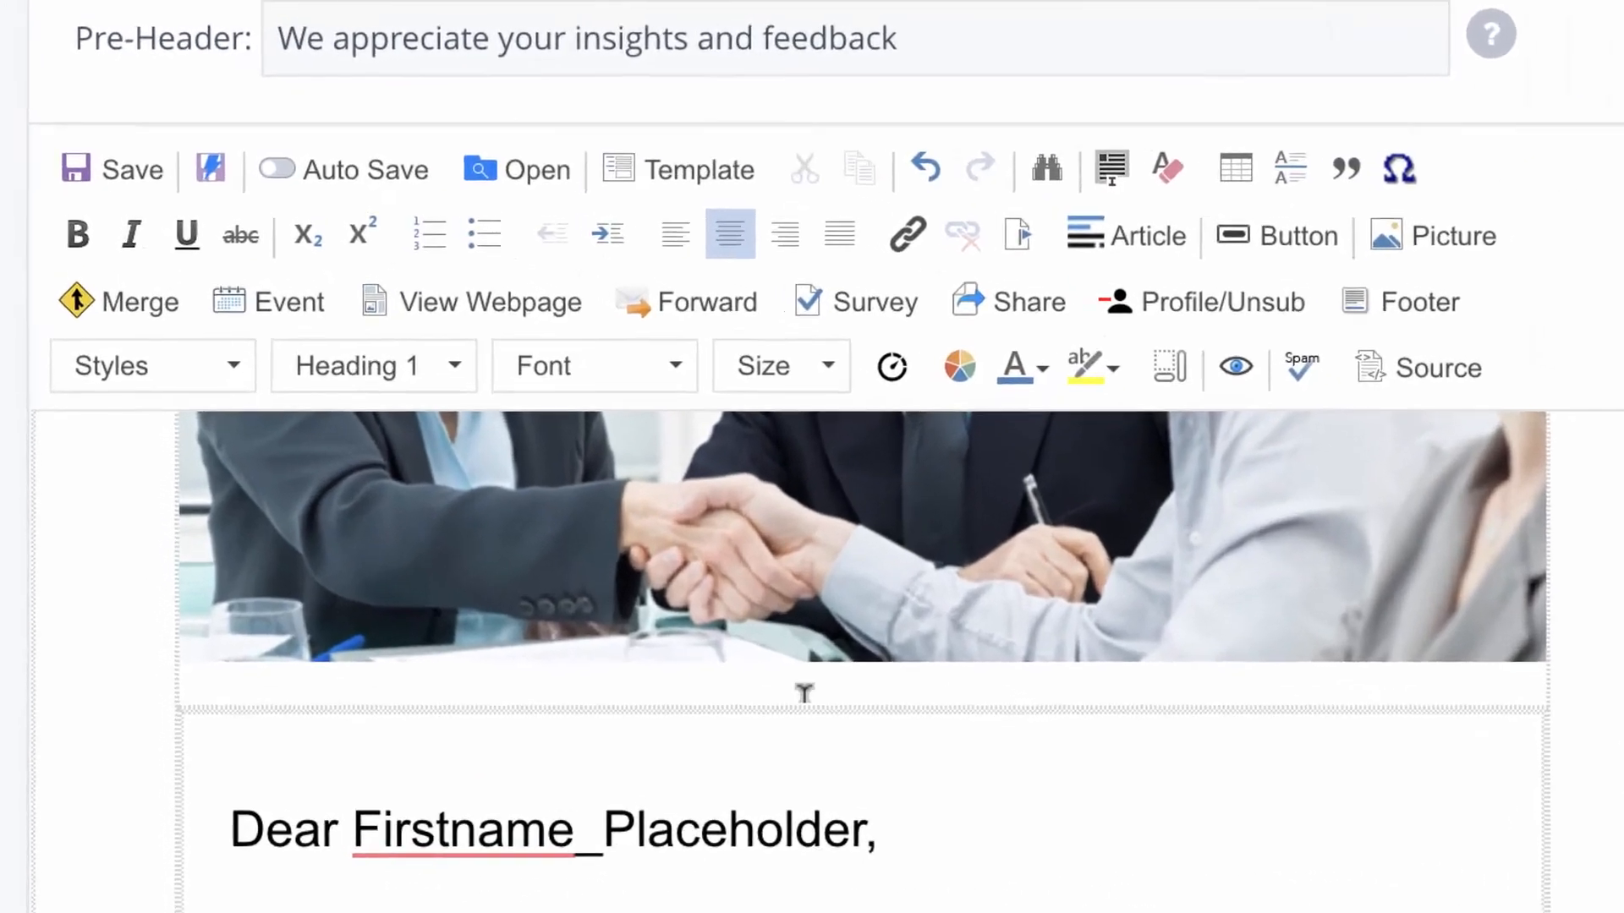
left_click(556, 191)
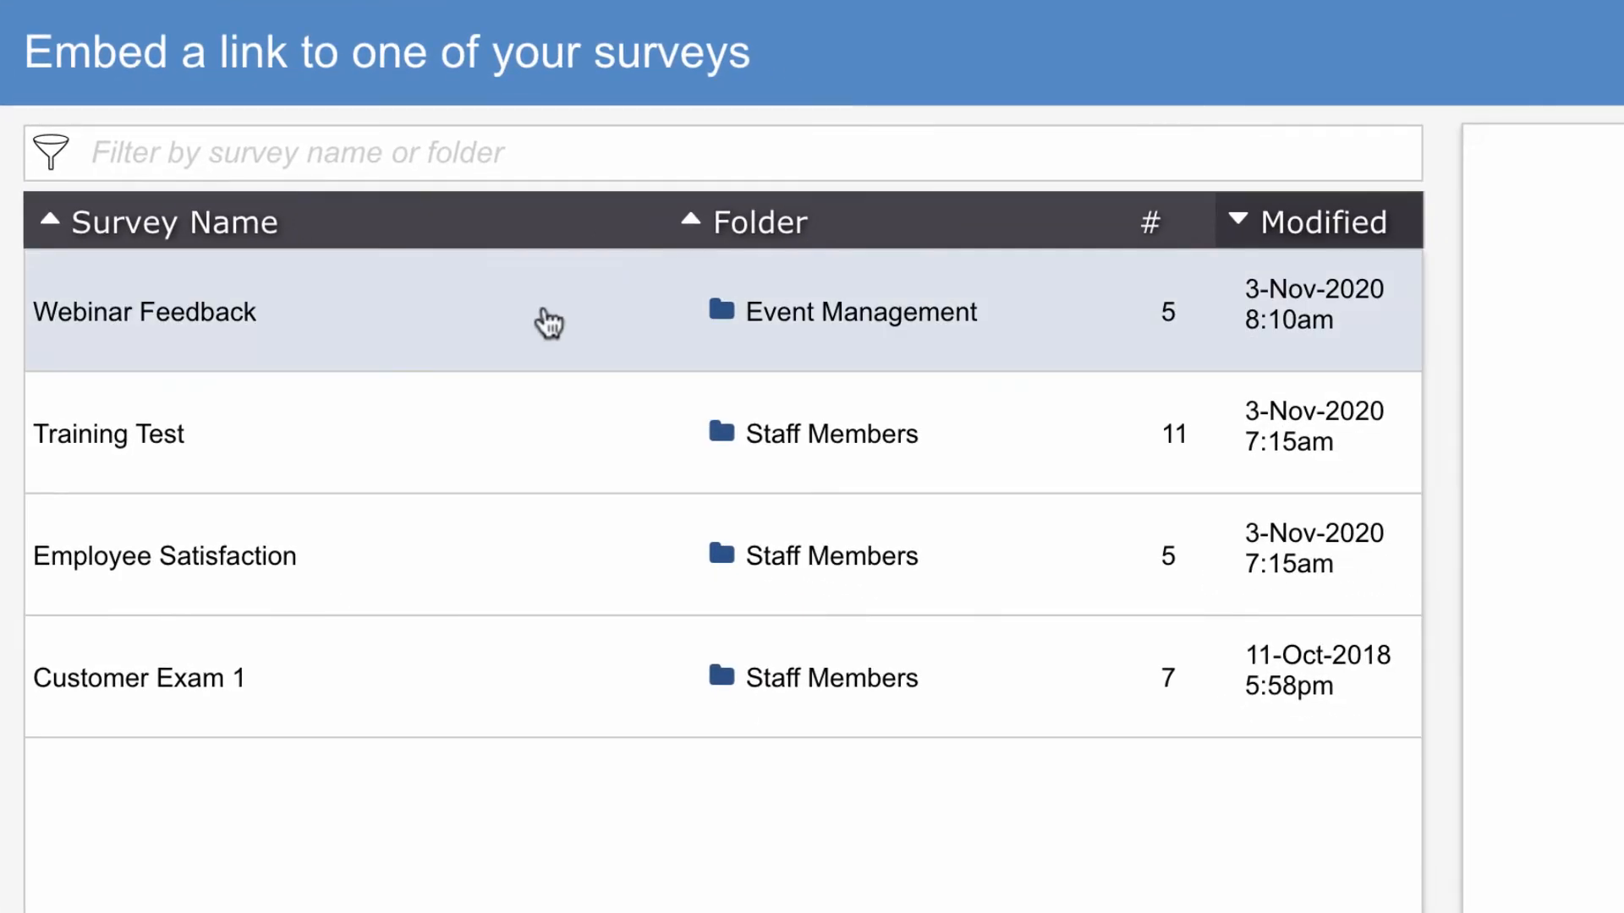
left_click(720, 466)
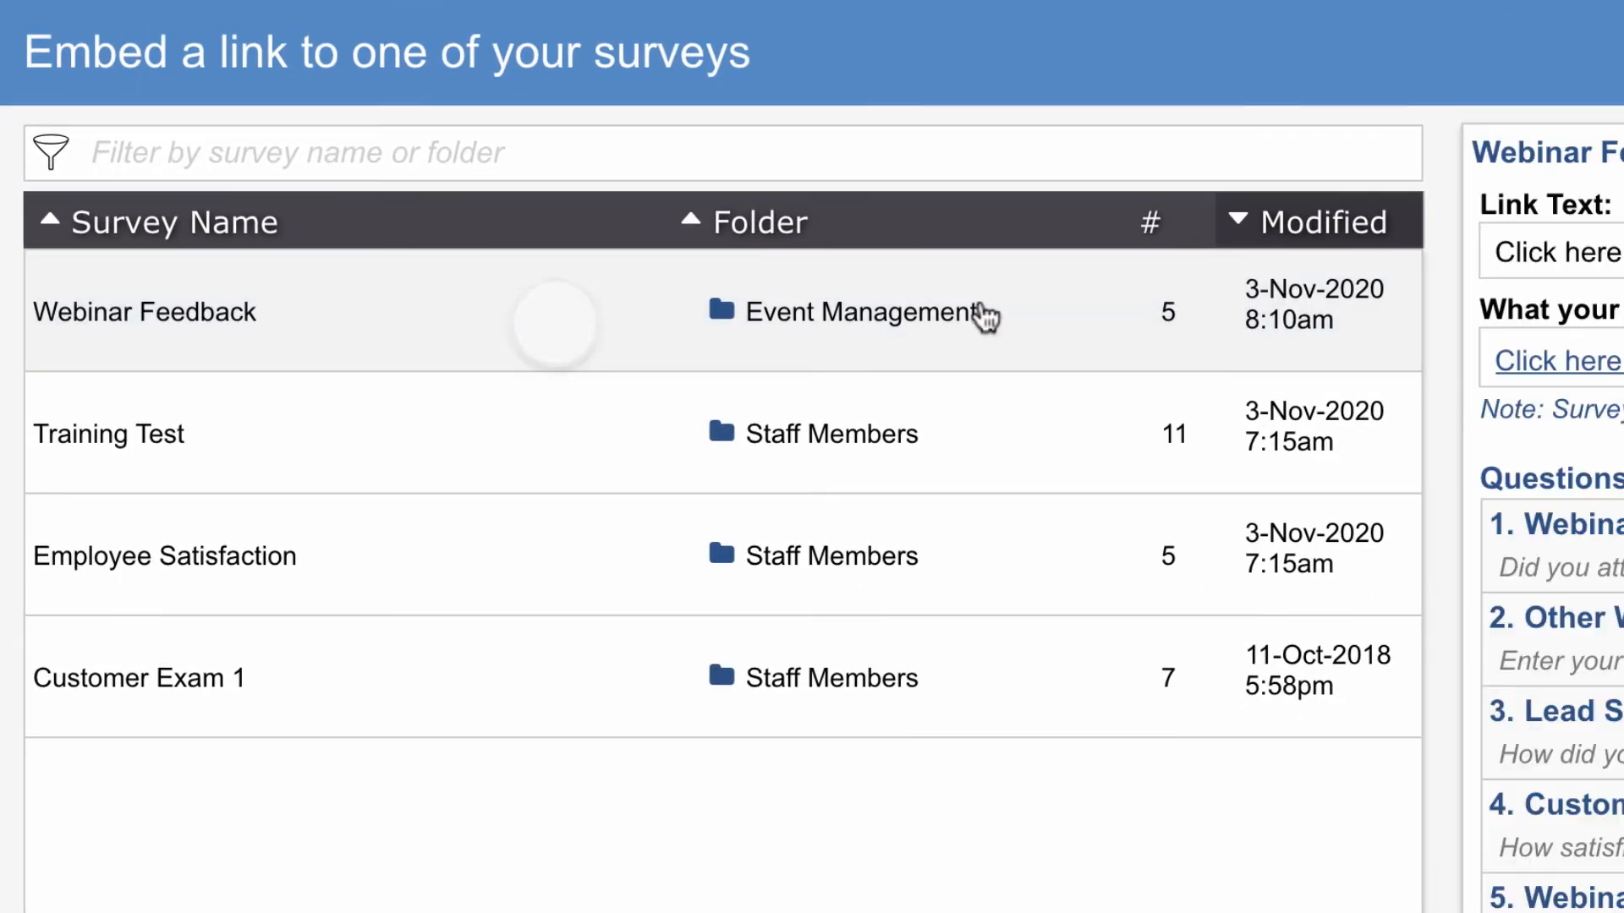
left_click(964, 247)
type("!")
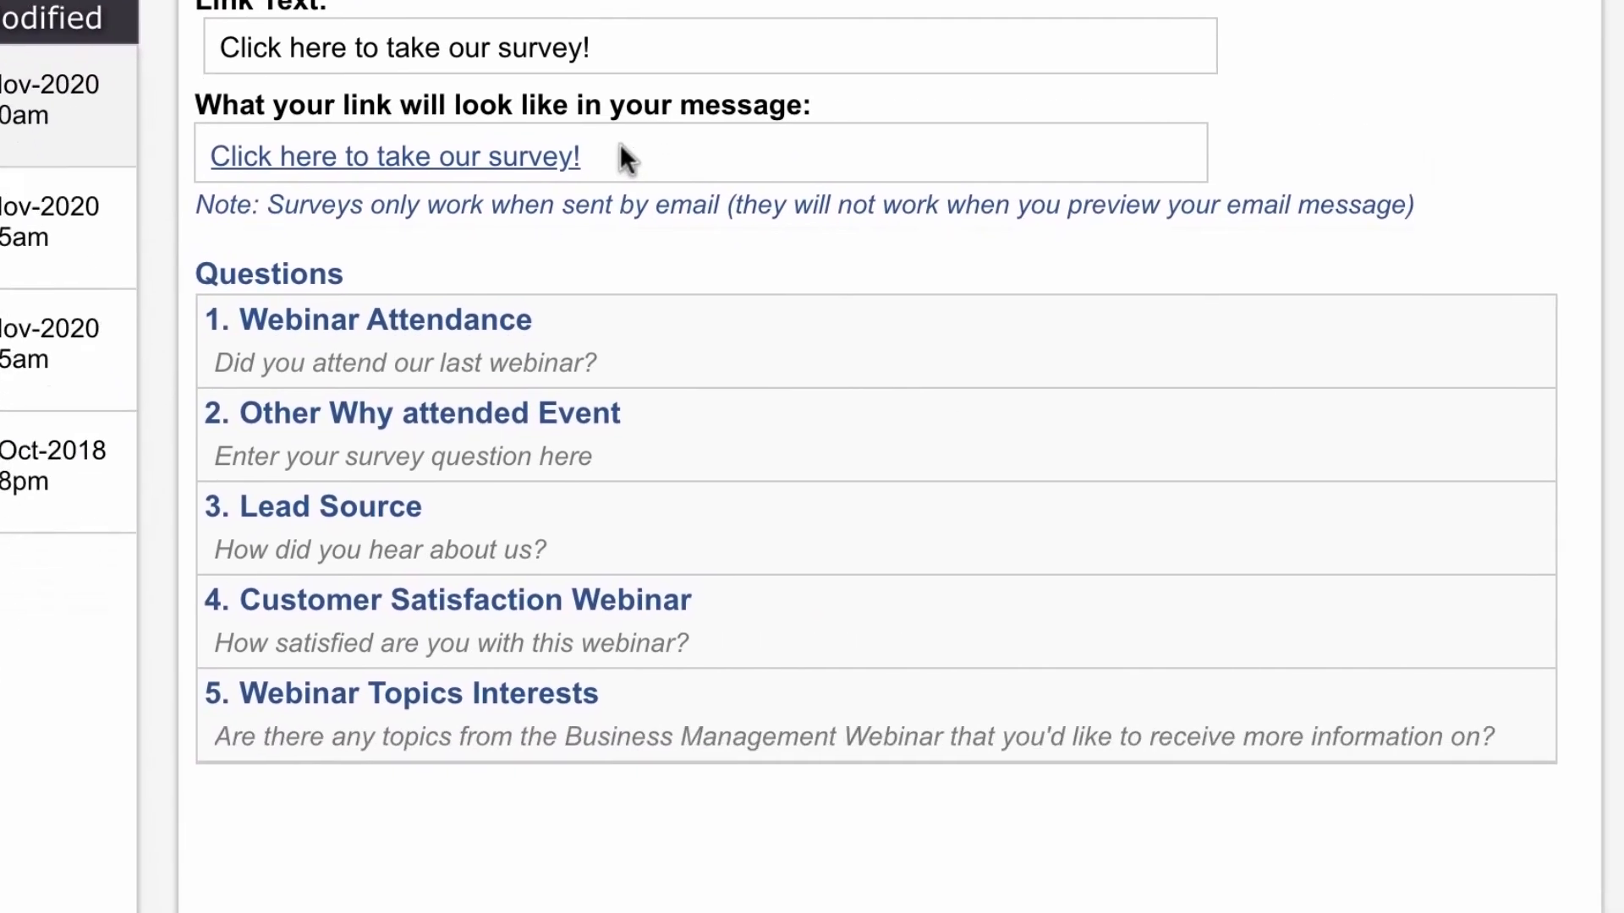
left_click(1223, 859)
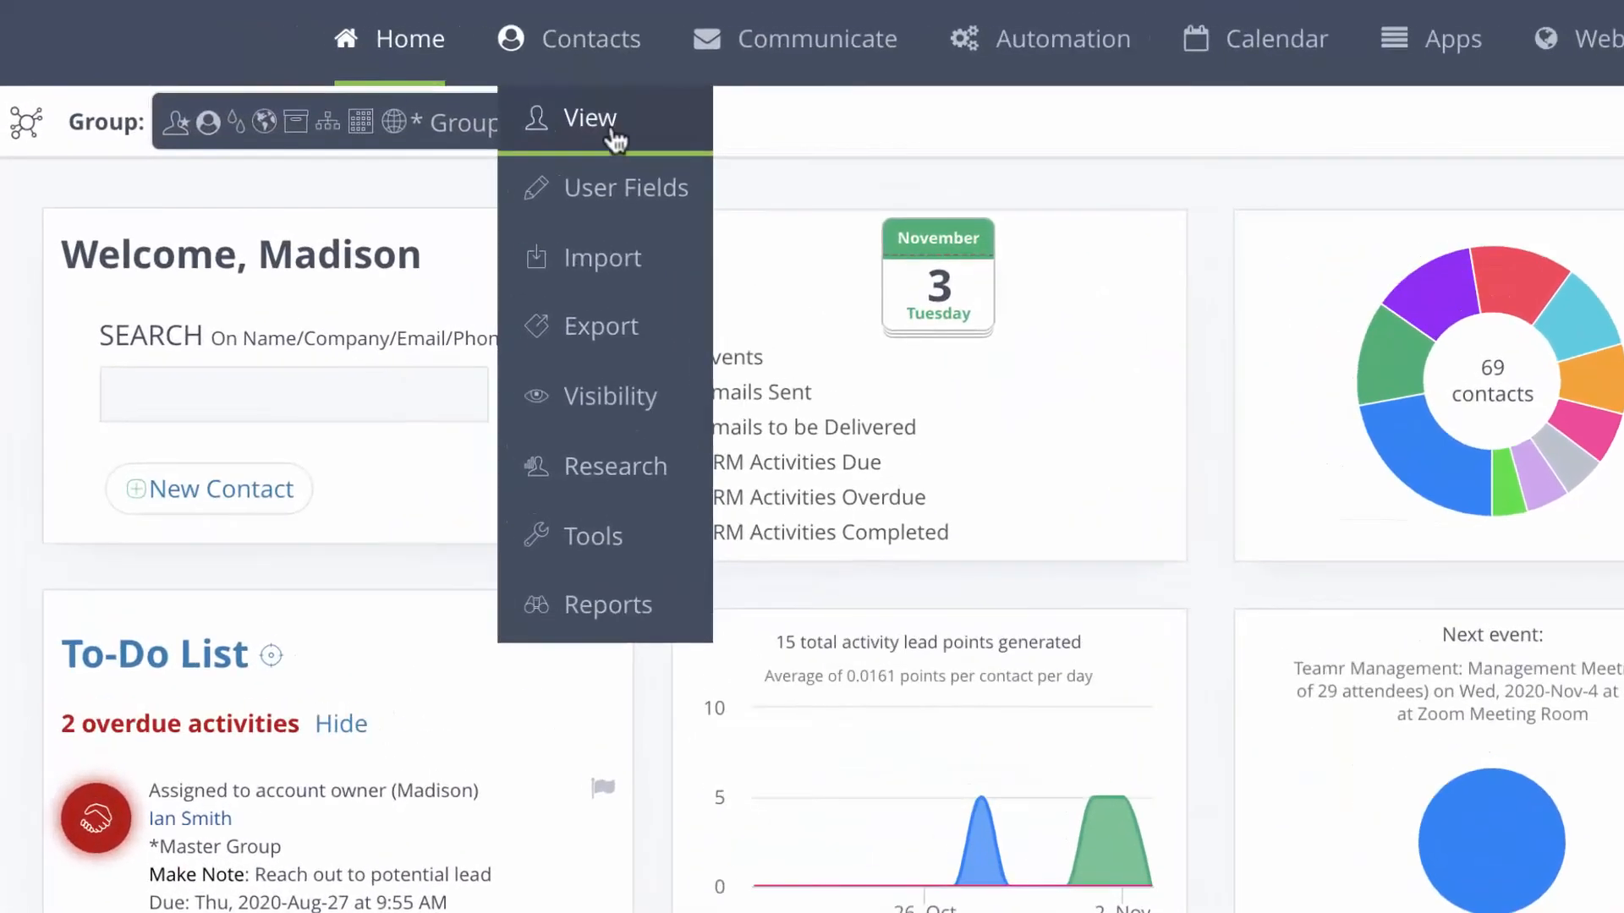
Open the CRM data of the first contact in the contact list and select the Webinar Feedback survey for simulation.
left_click(396, 88)
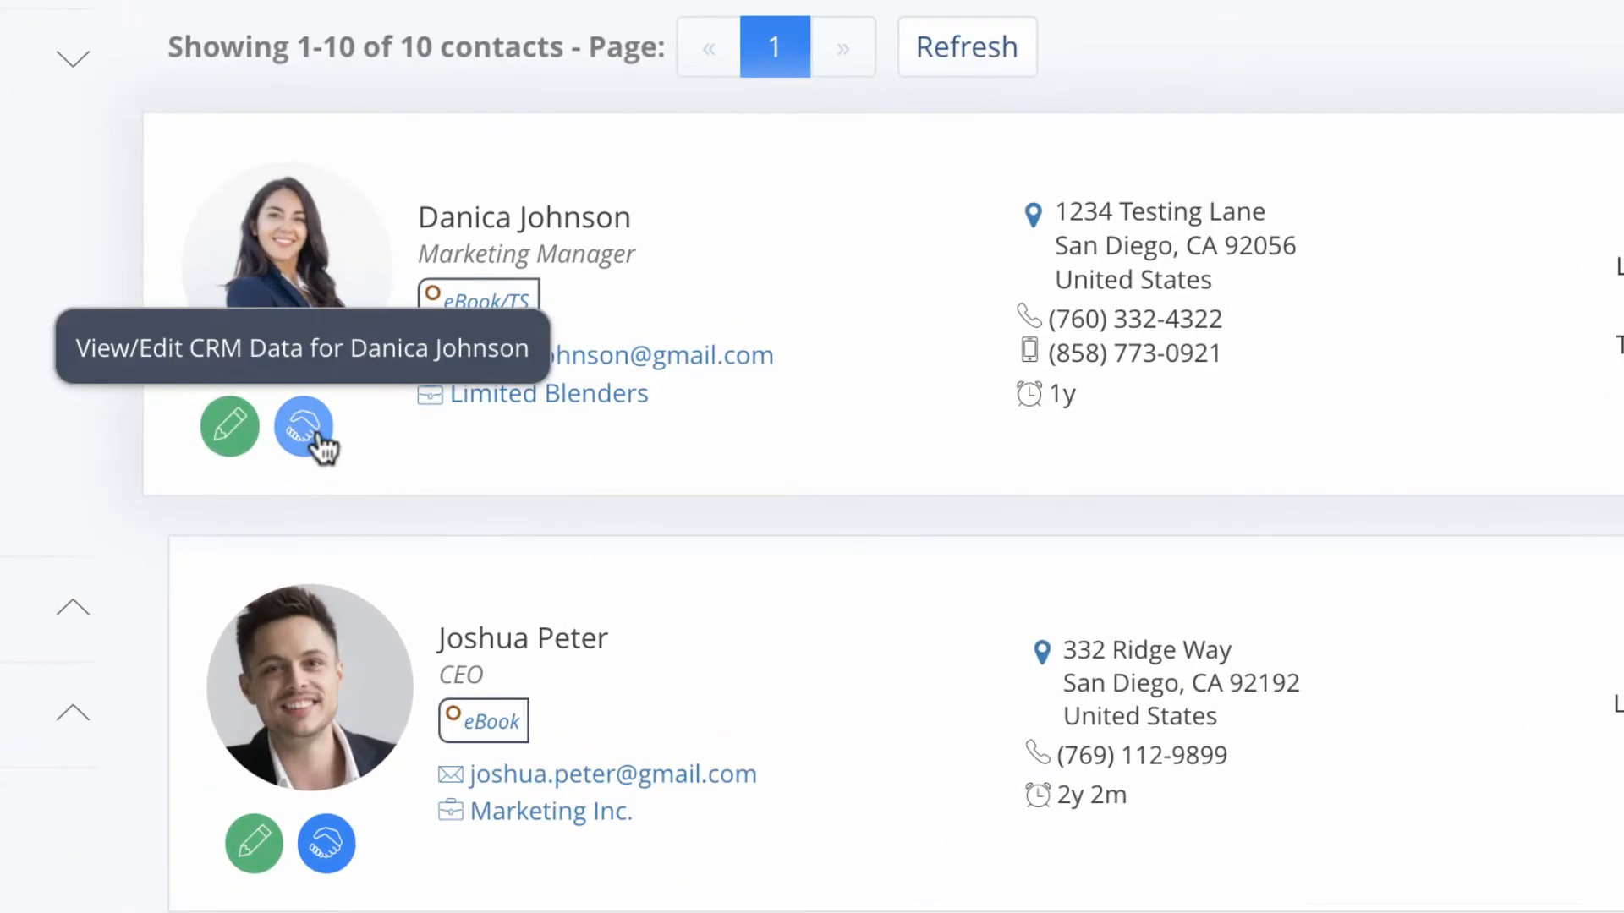
left_click(592, 578)
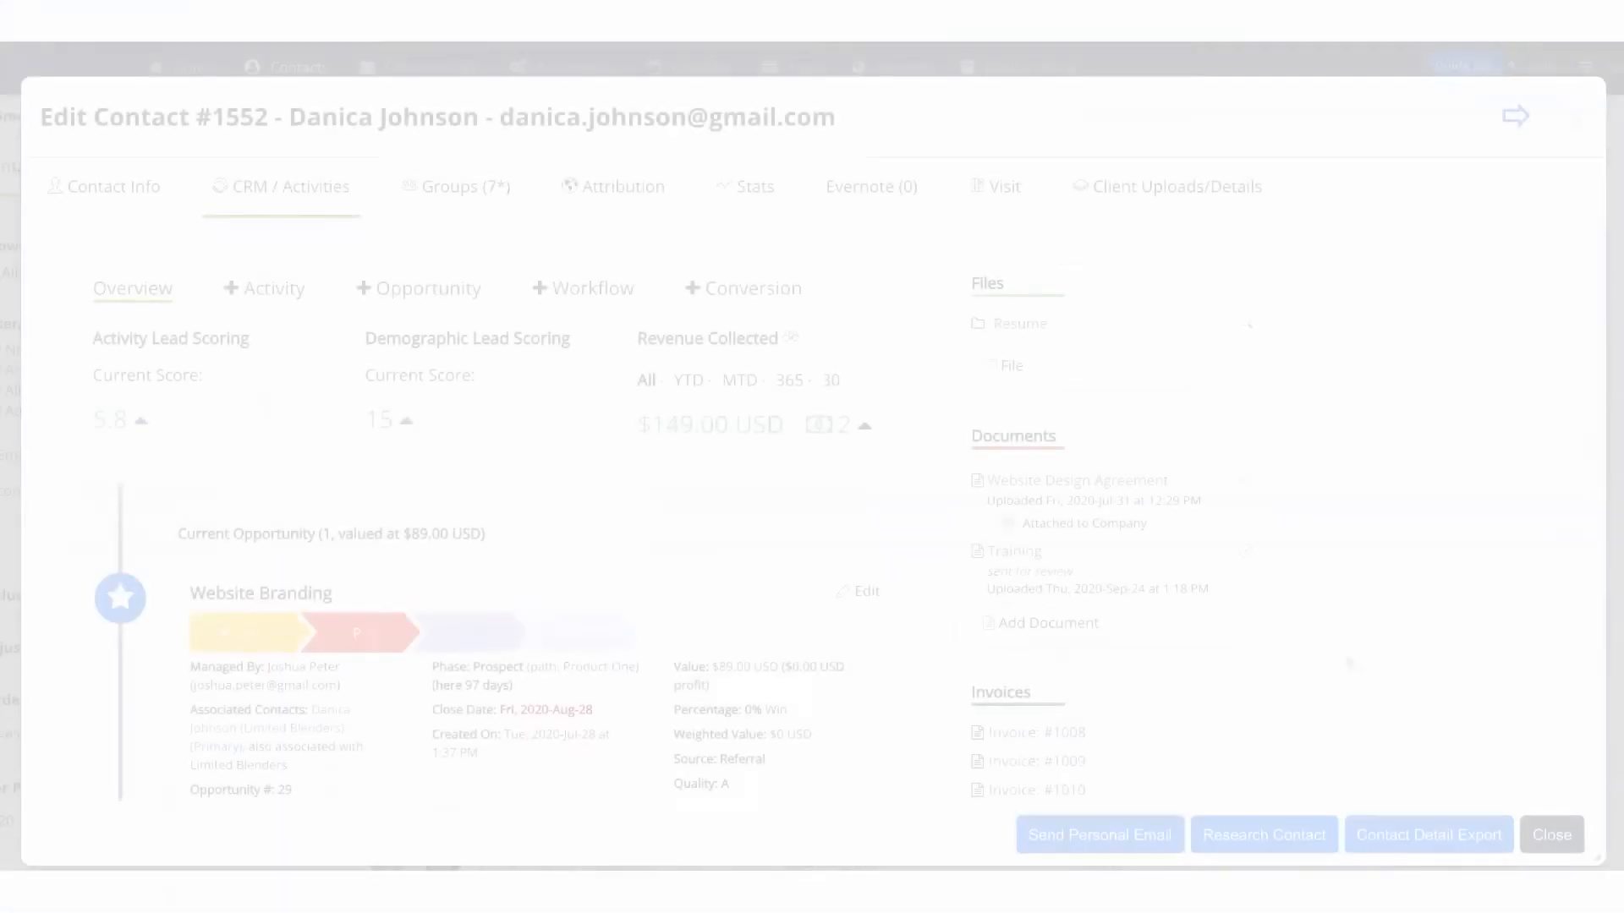
scroll(1349, 662, "down", 6)
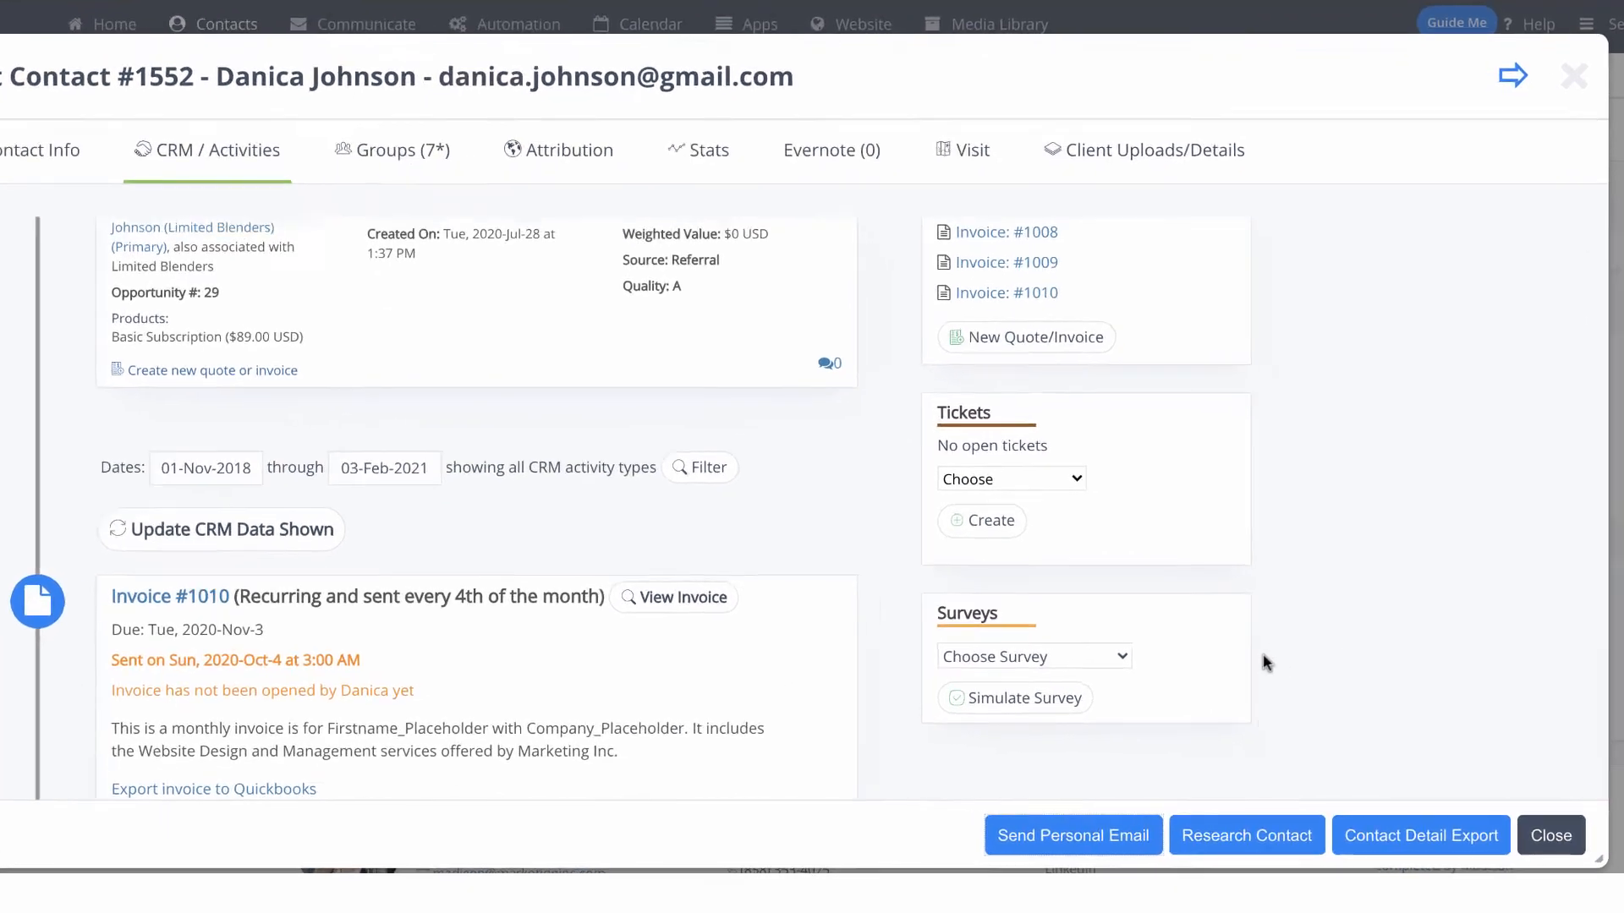
left_click(857, 564)
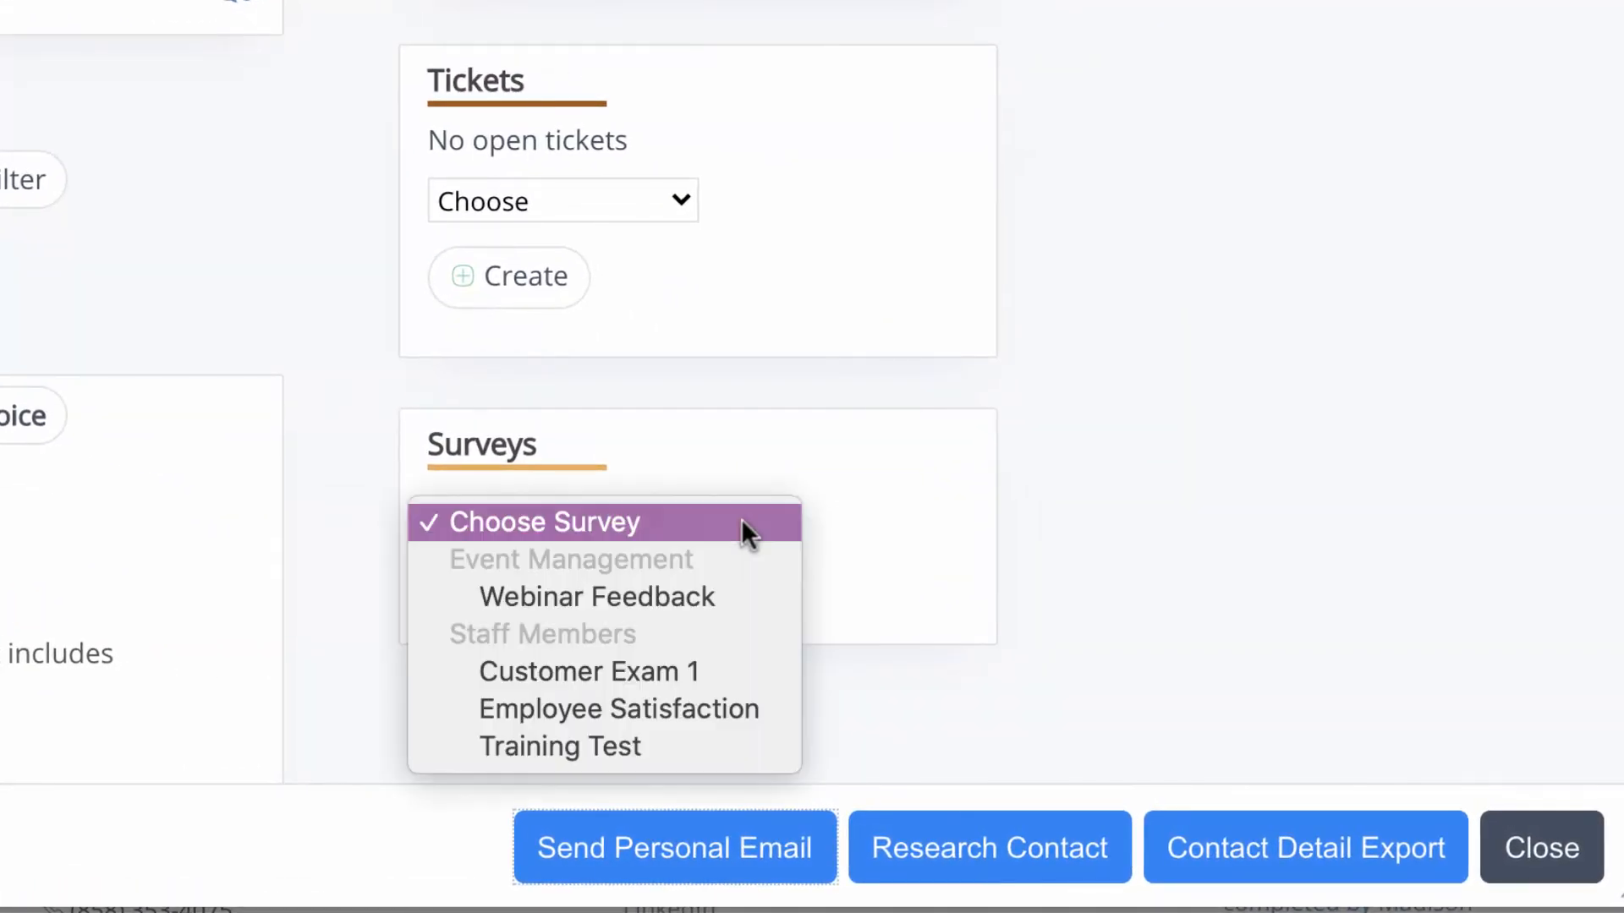
left_click(743, 596)
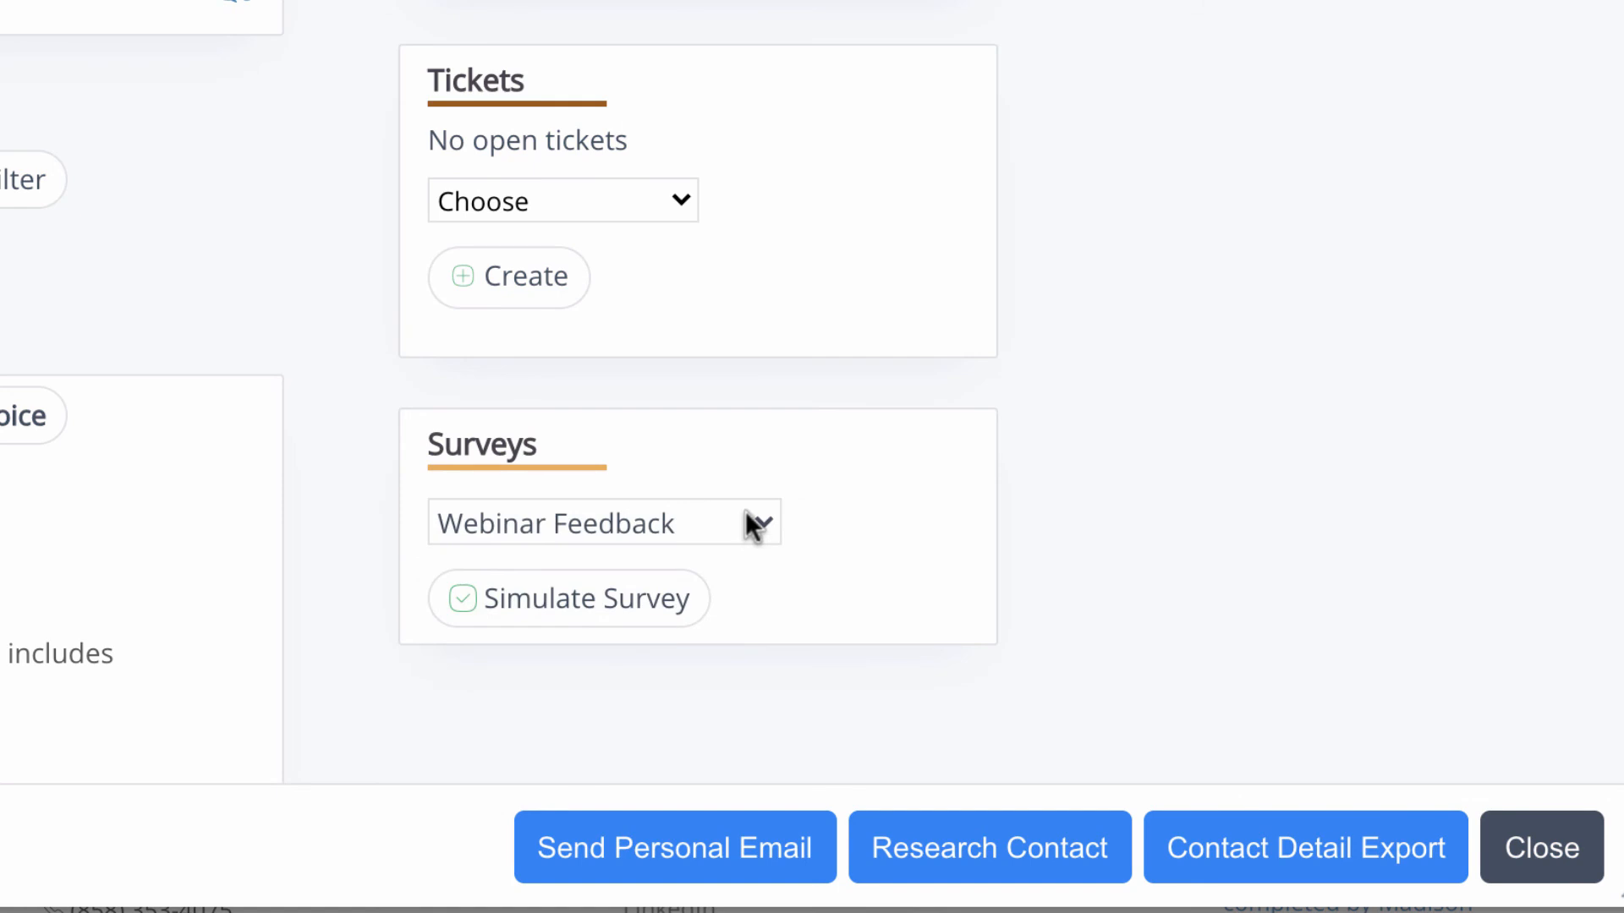
left_click(639, 607)
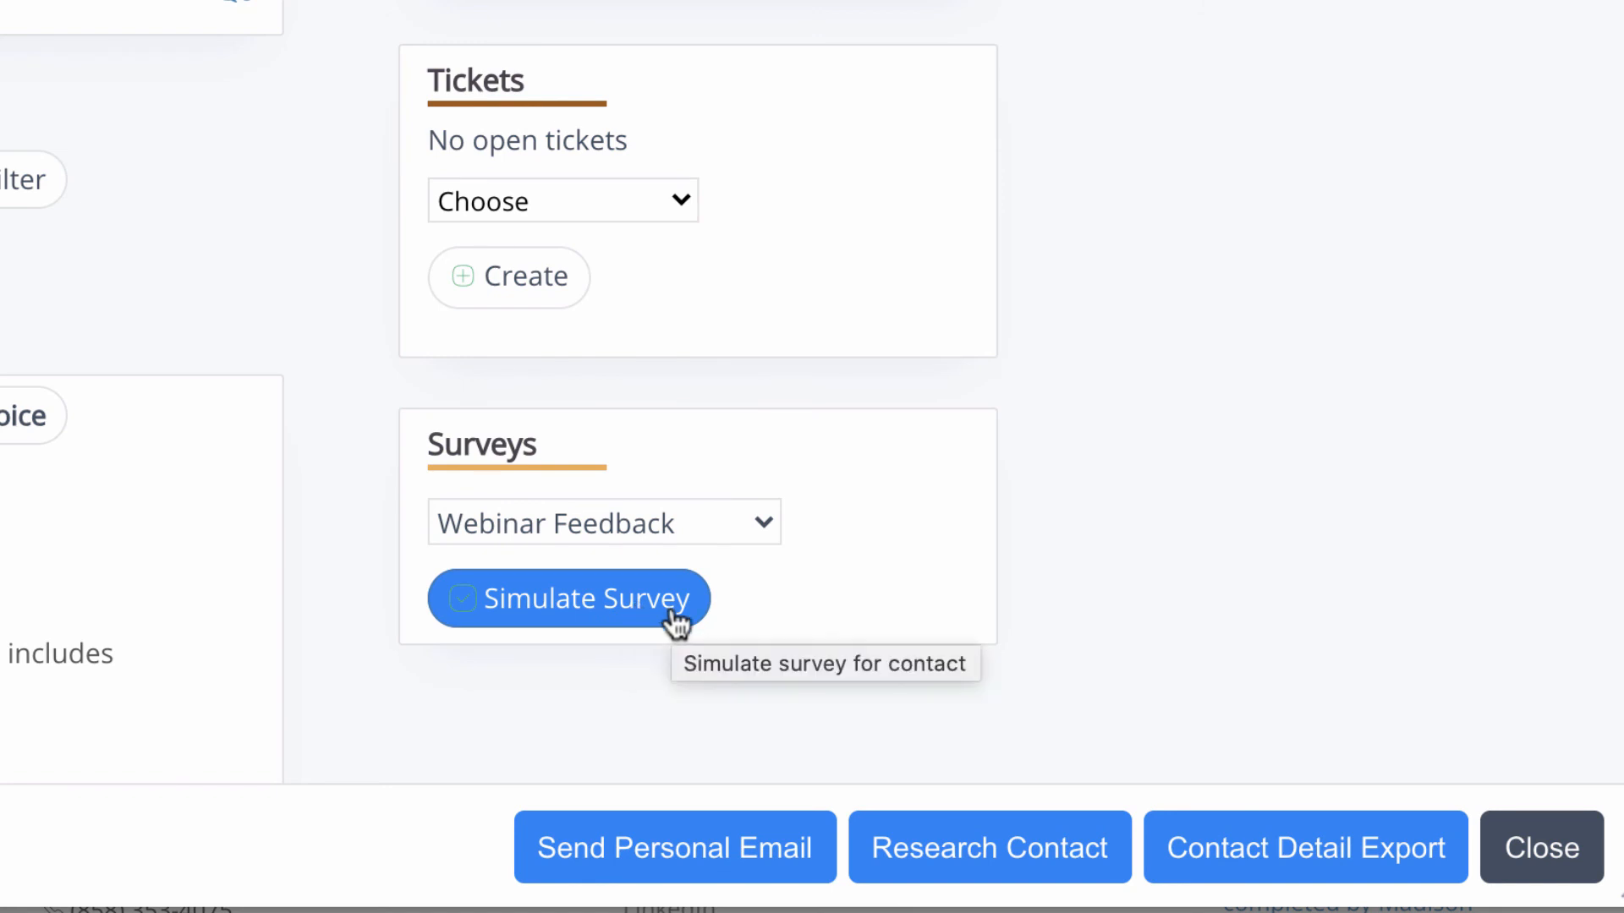
Start a personal email to the contact and load the saved "Sending Survey" message into it.
left_click(713, 854)
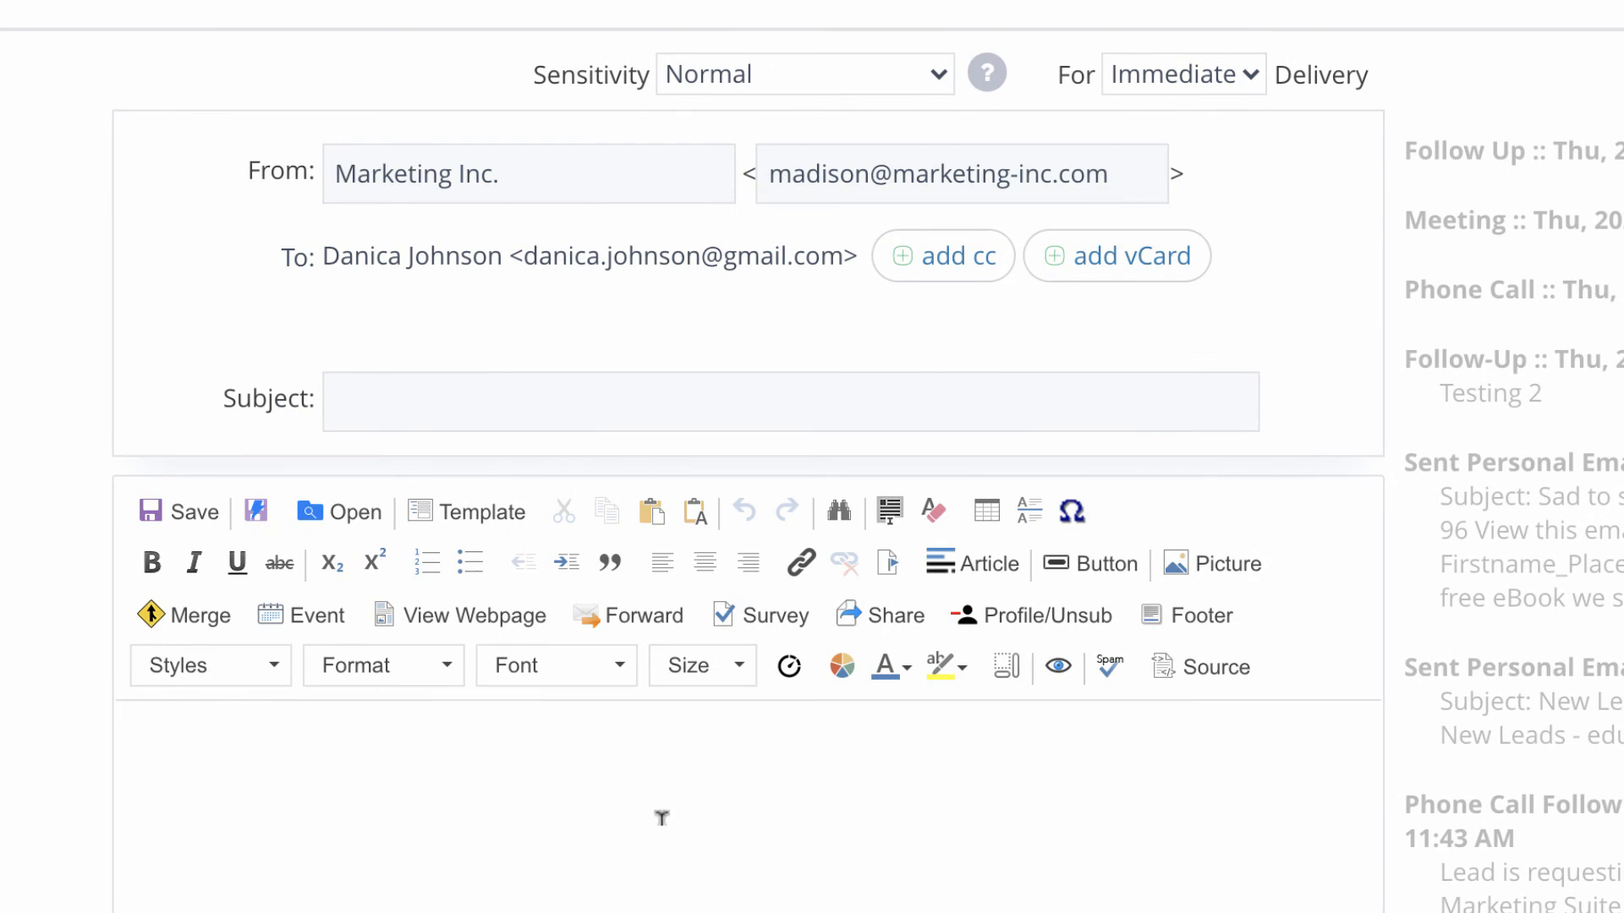
left_click(373, 526)
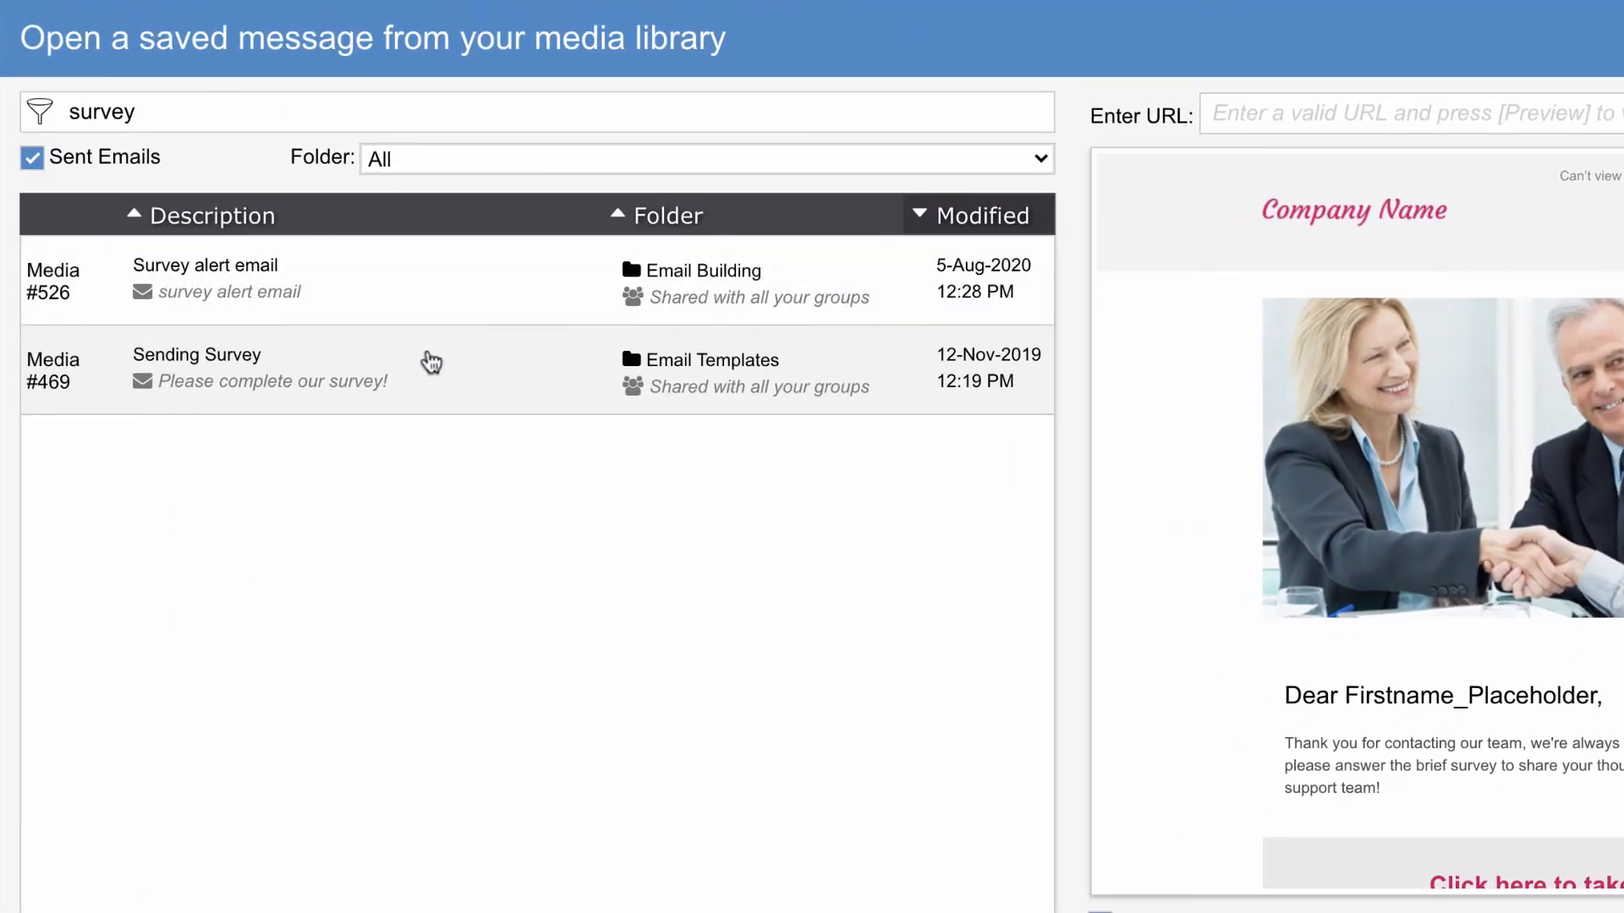
left_click(431, 362)
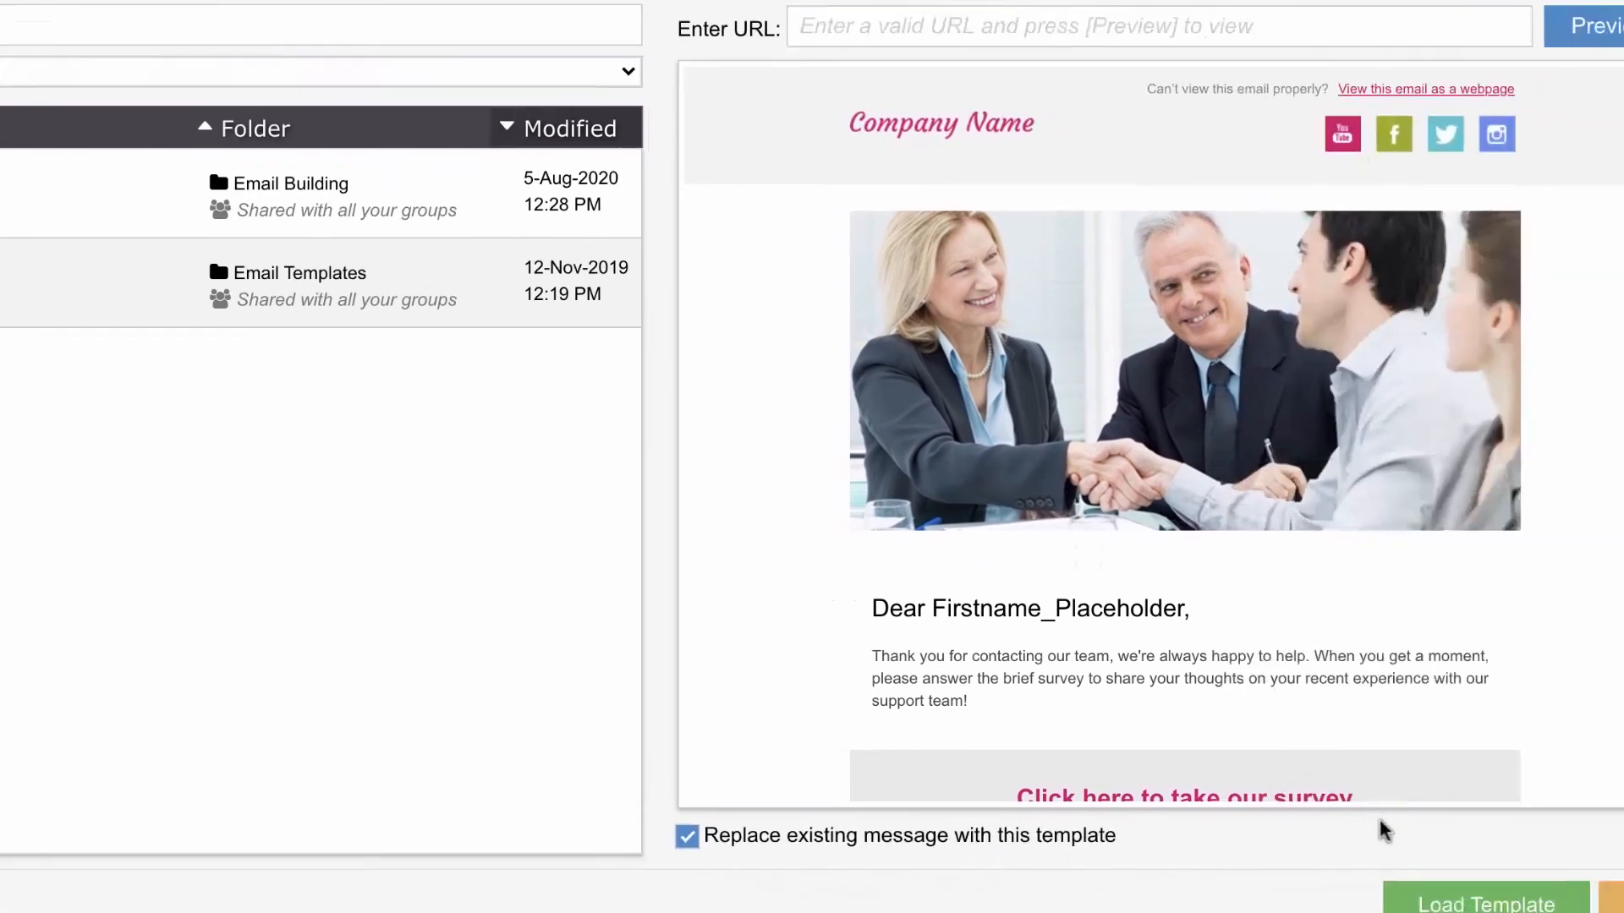
left_click(1430, 903)
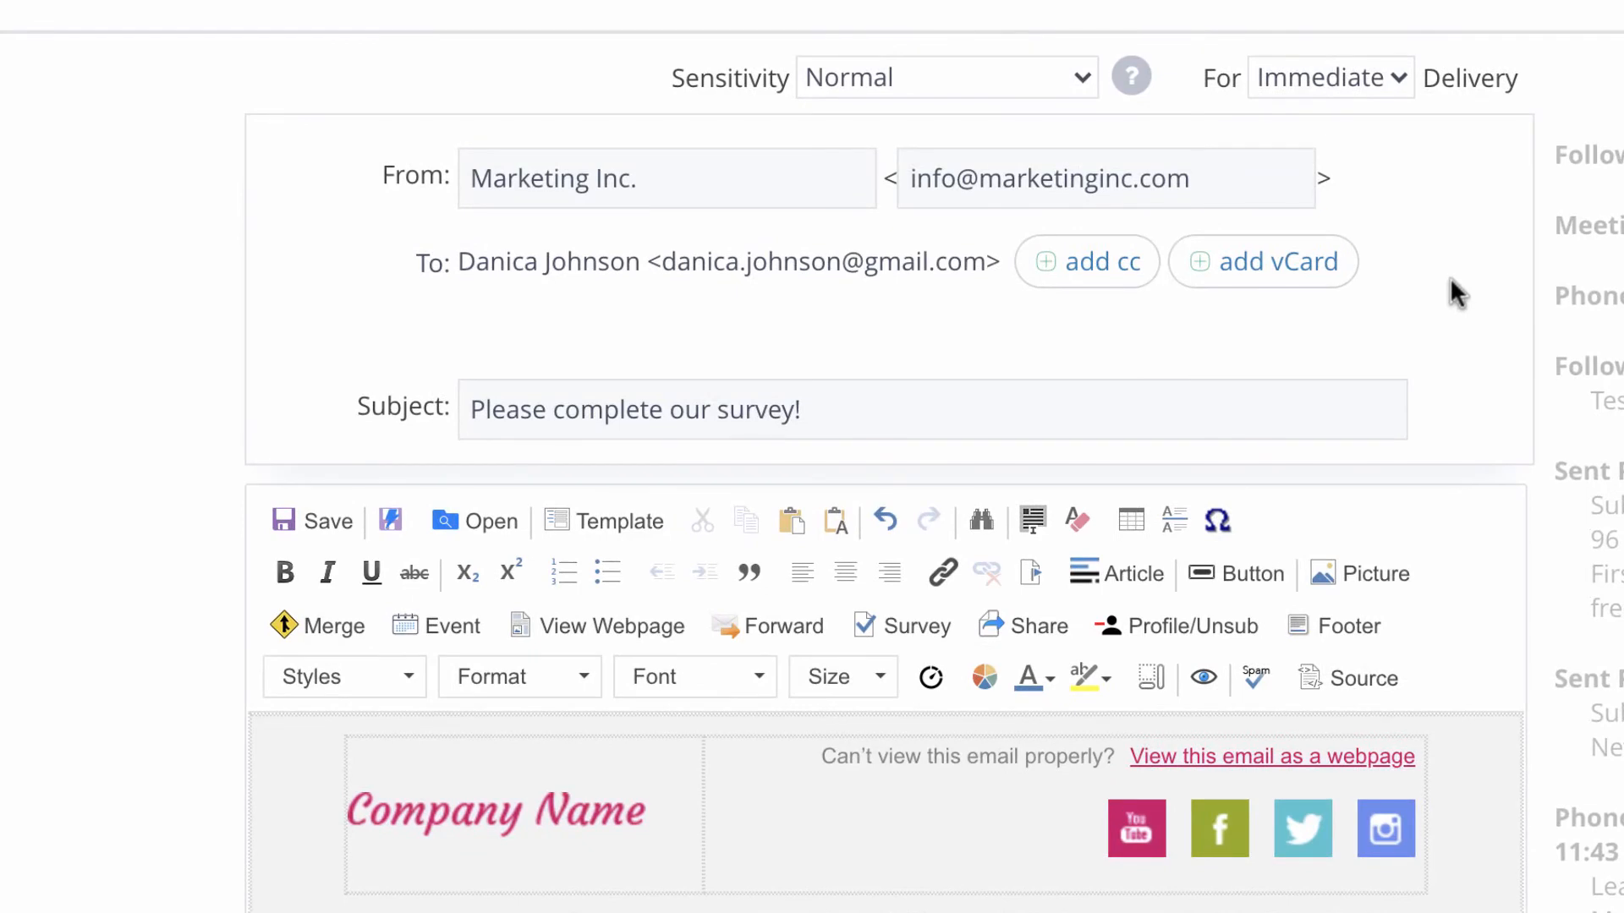
Choose Immediate delivery for the personal email and review its message down to the survey link.
left_click(1388, 88)
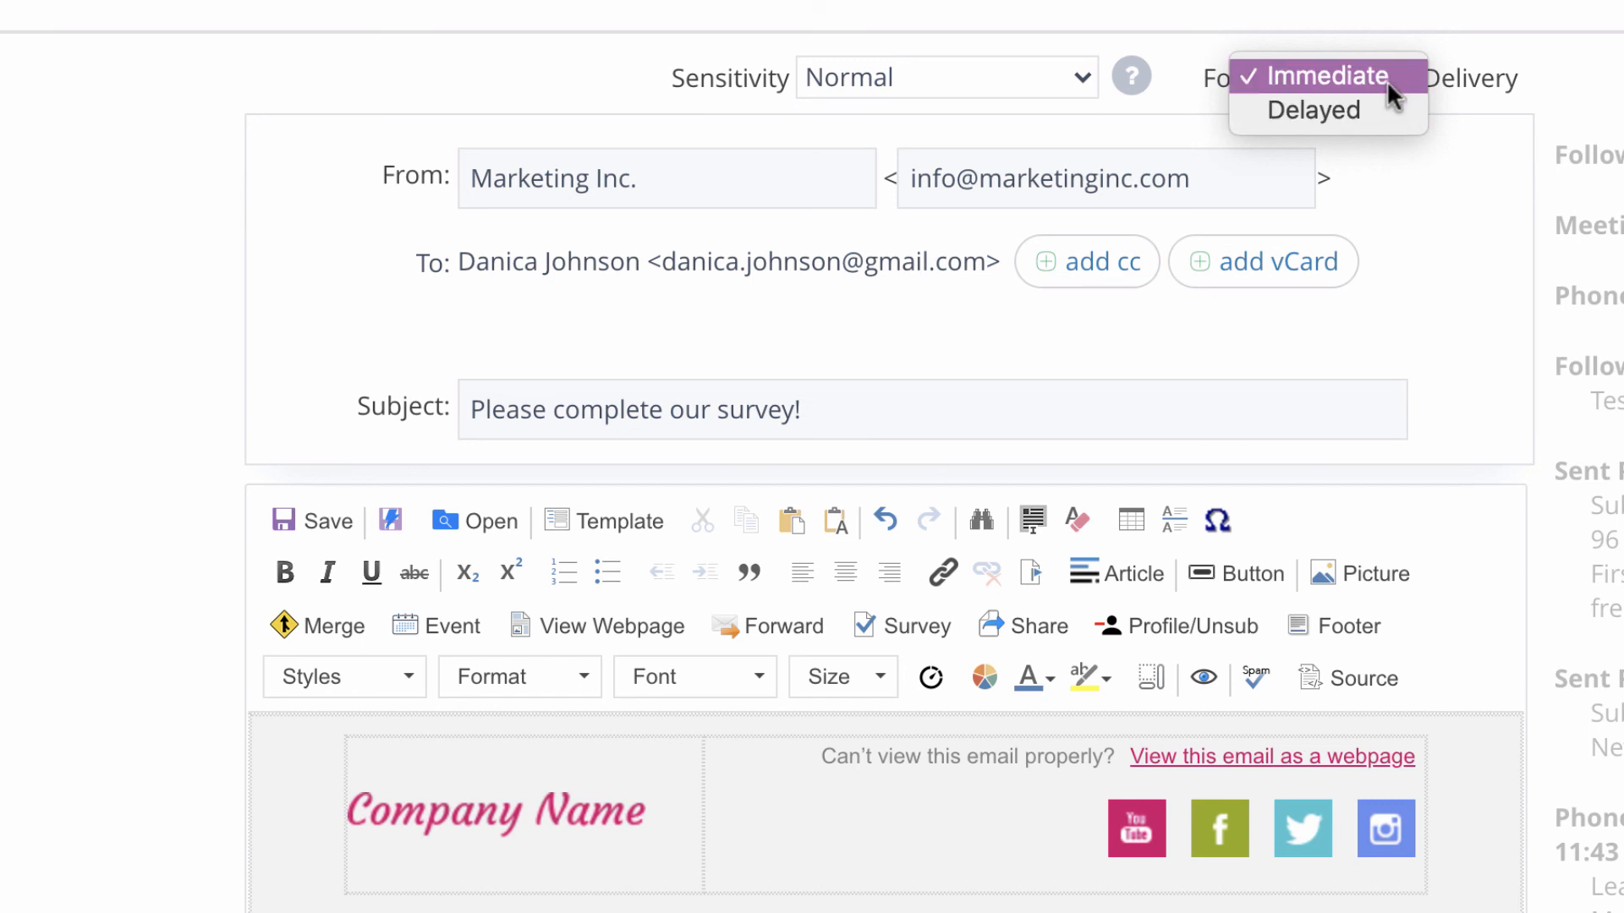
left_click(1387, 80)
scroll(1378, 528, "down", 10)
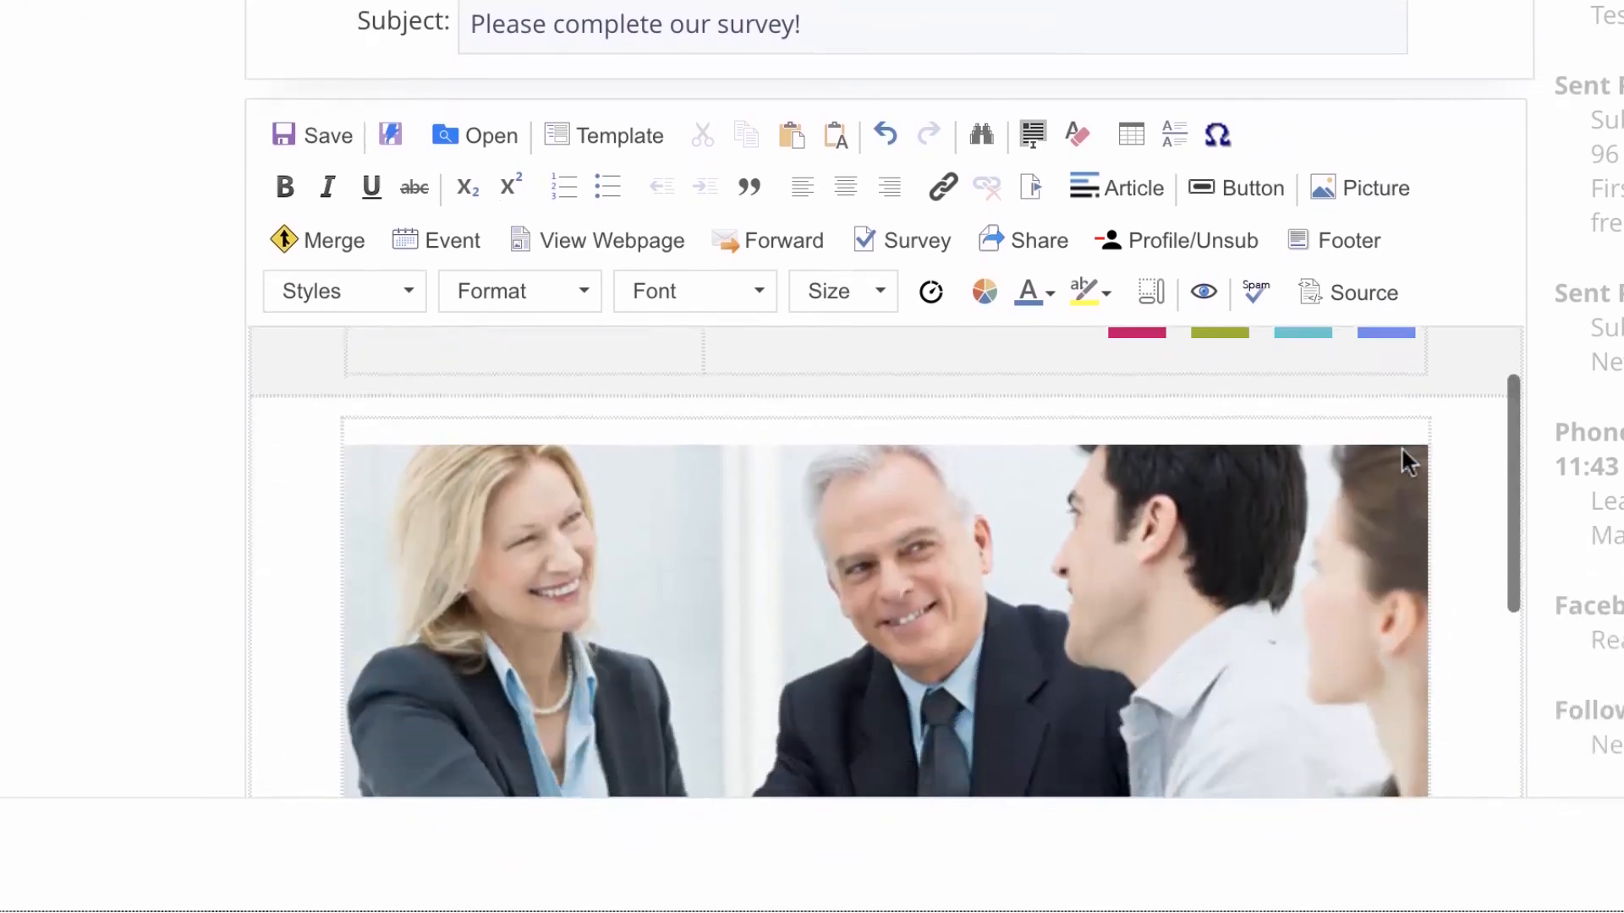
scroll(1400, 445, "down", 2)
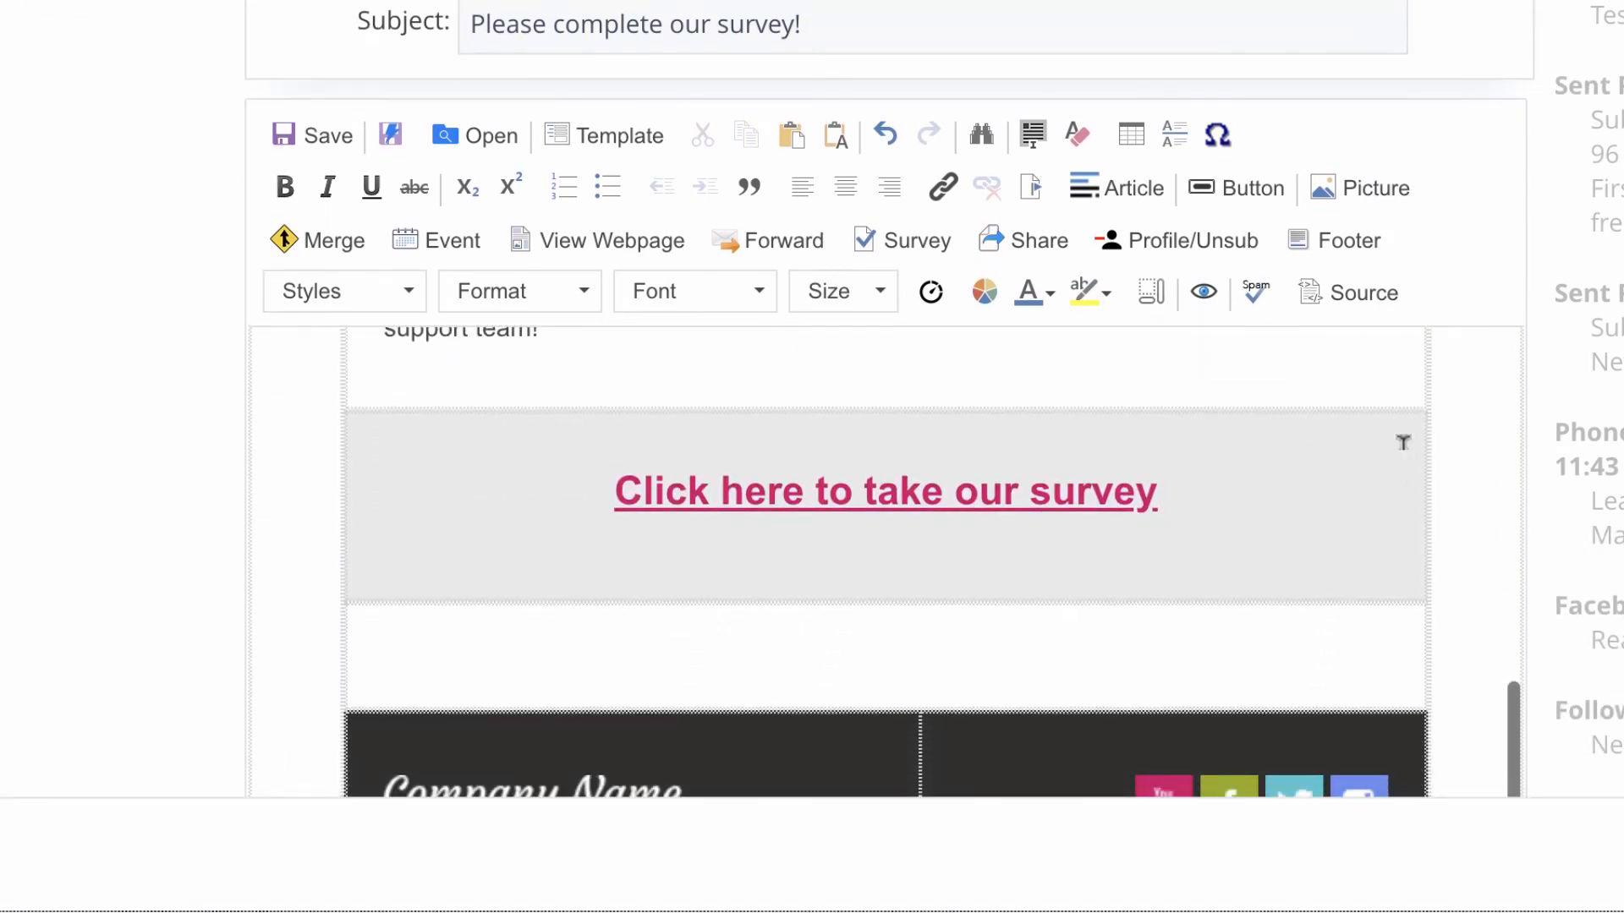